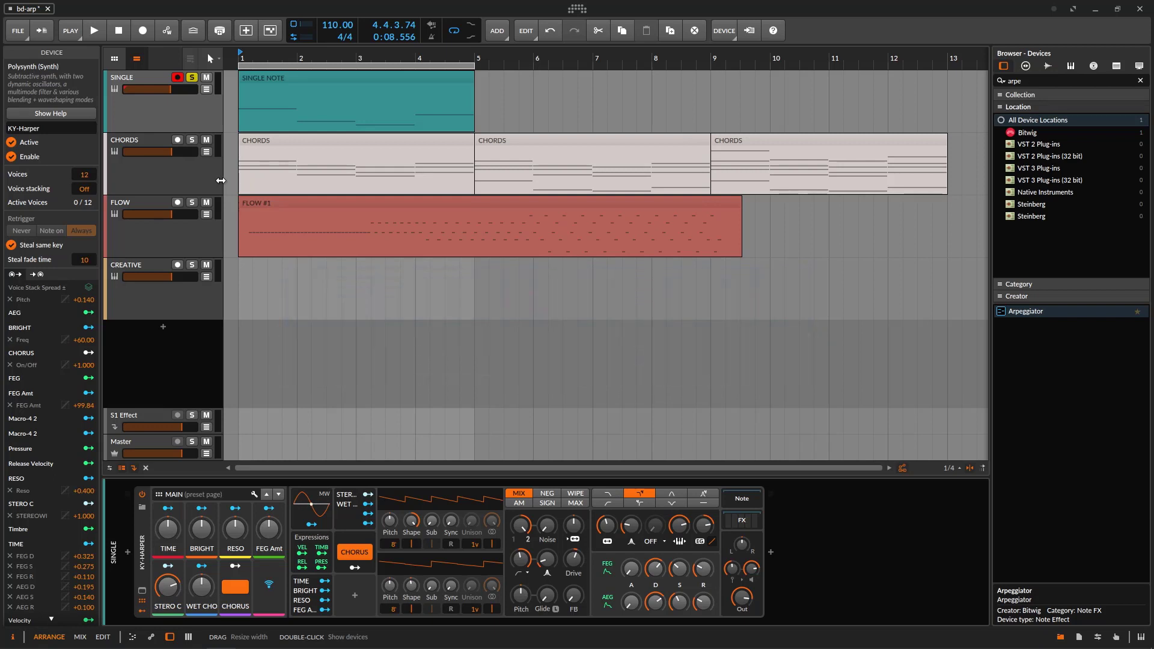
Start playback and insert the Arpeggiator device before the KY-Harper synth on the SINGLE track.
click(95, 32)
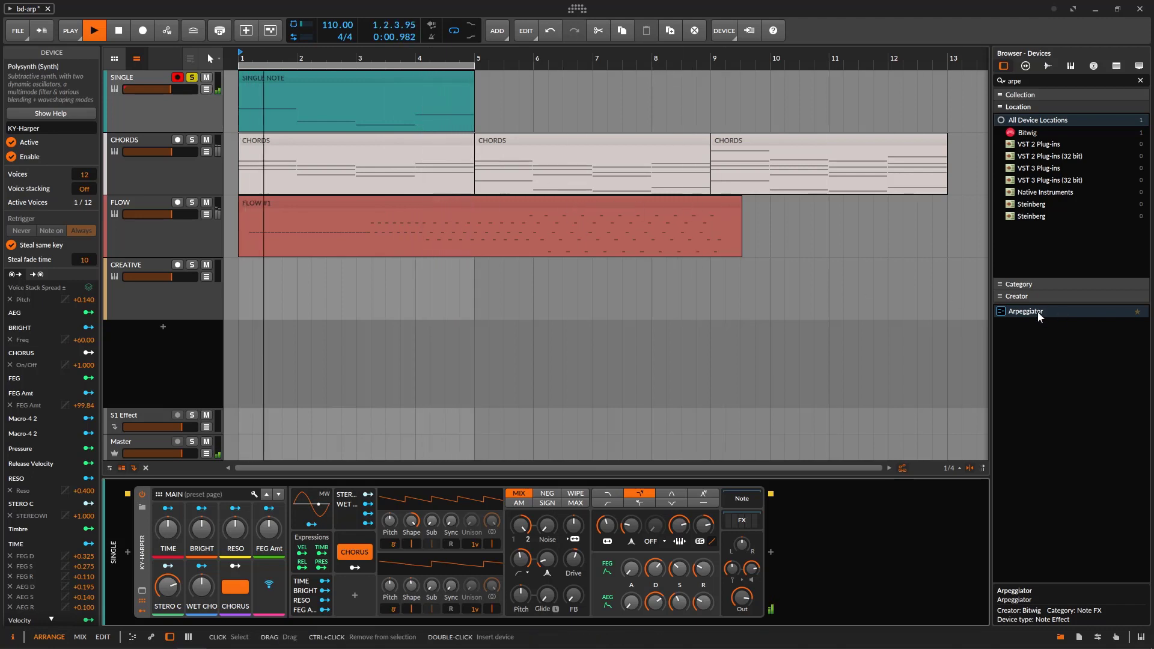
drag(1025, 311, 548, 564)
double_click(406, 548)
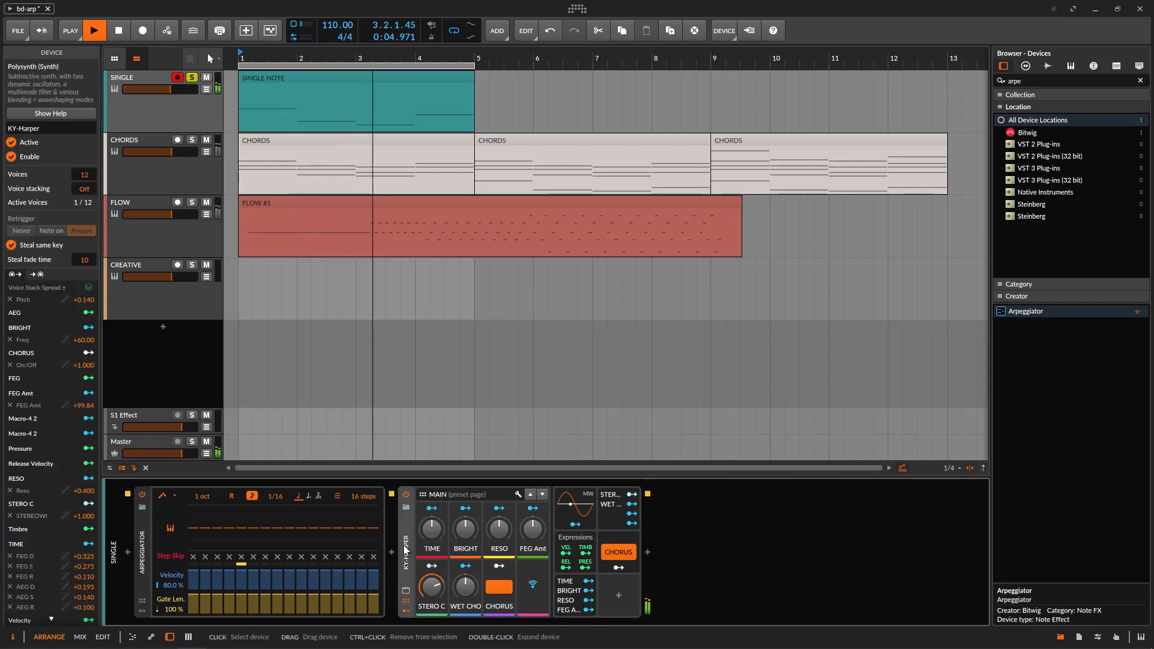
click(406, 548)
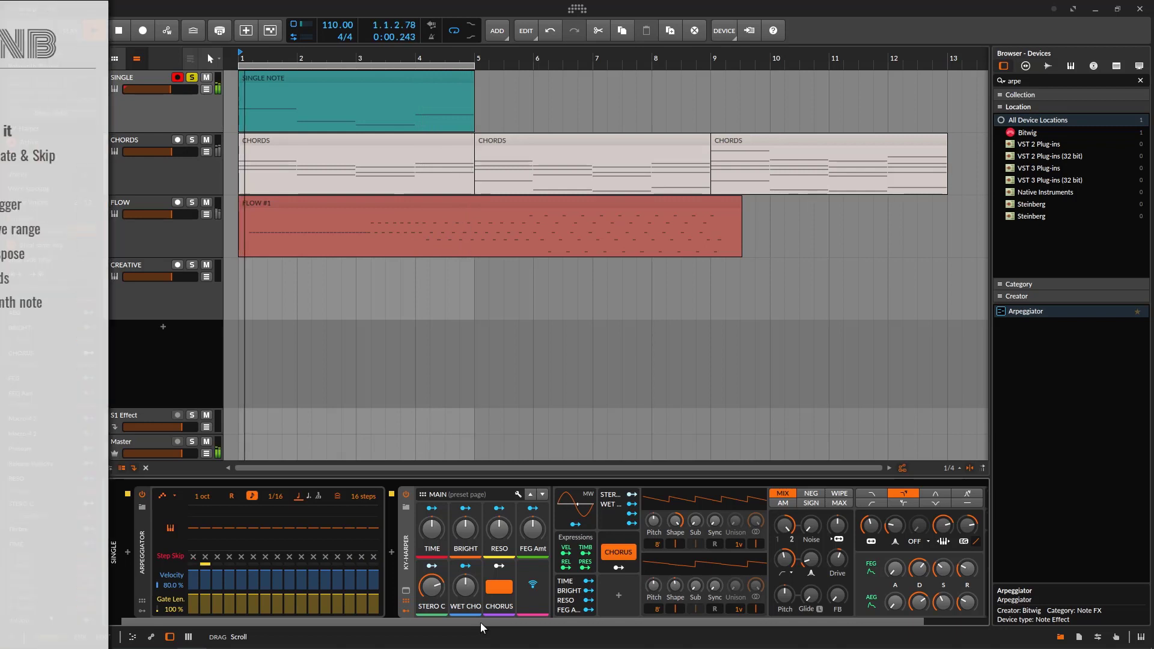
Try the Arpeggiator's base rate at 1/64 and return it to 1/16.
drag(481, 622, 687, 616)
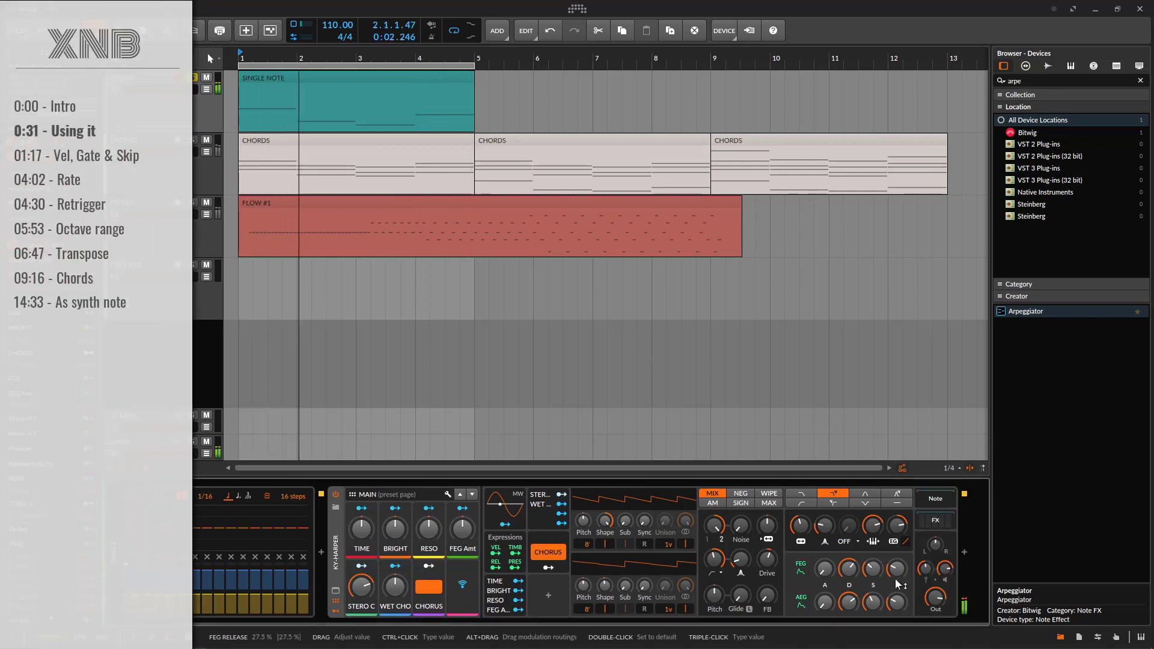
scroll(892, 623, left, 3)
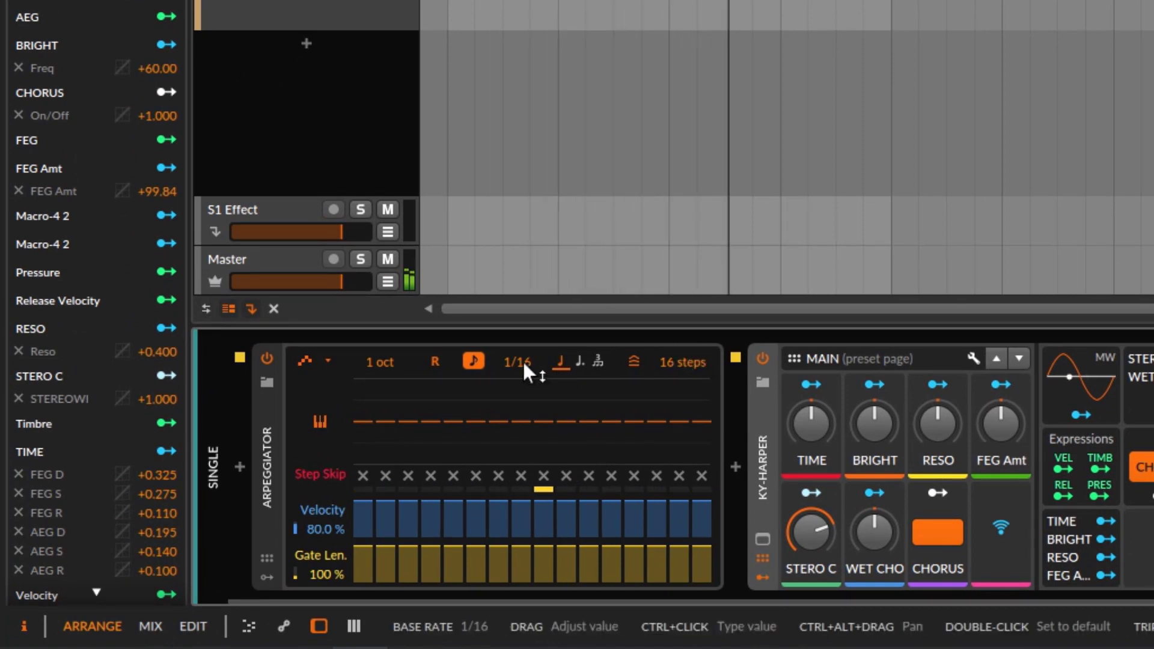
mouse_move(522, 362)
mouse_down()
mouse_move(517, 373)
mouse_move(525, 348)
mouse_move(528, 366)
mouse_up()
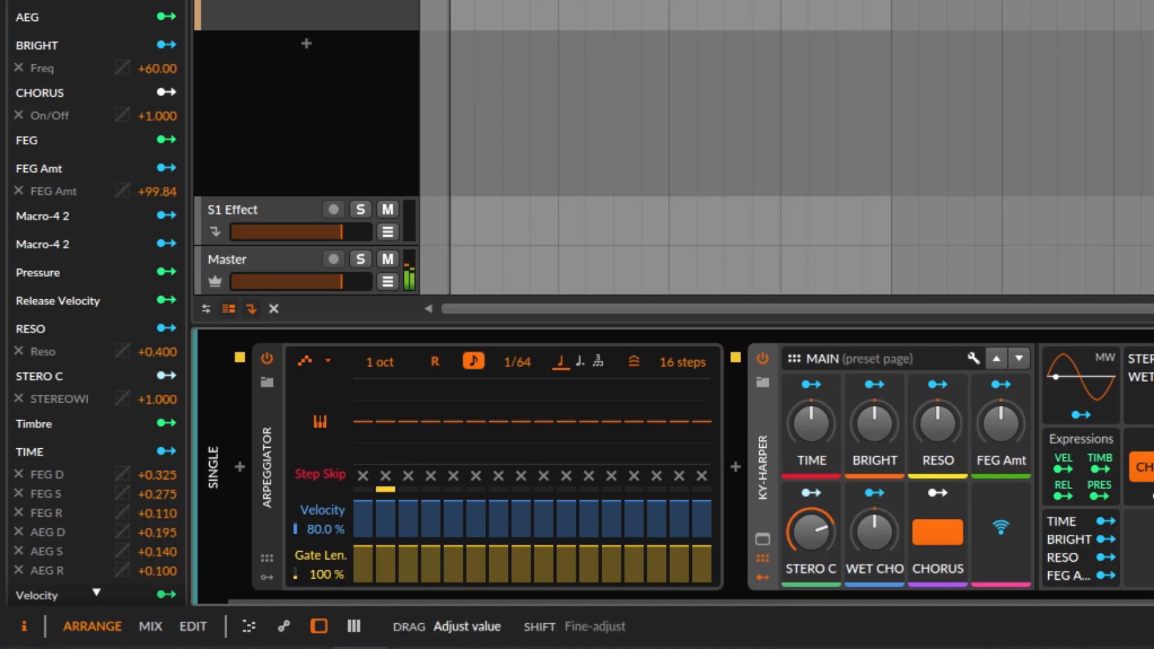
drag(528, 367, 534, 346)
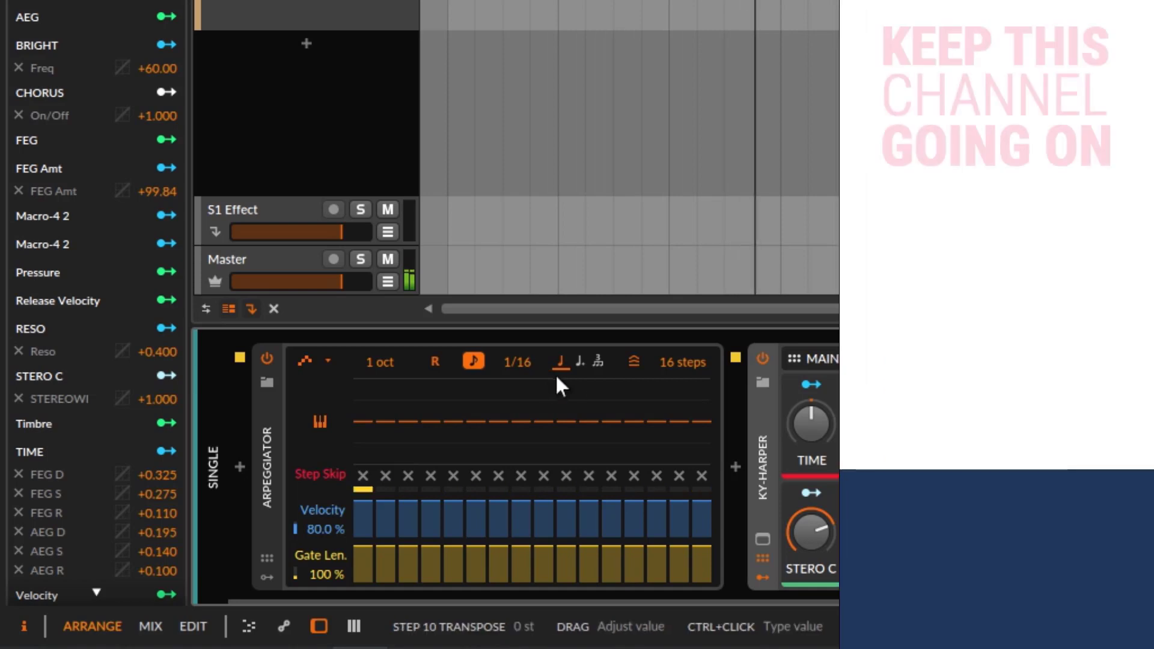
Try the dotted and triplet note types for the arpeggio rate and return to straight notes.
click(578, 364)
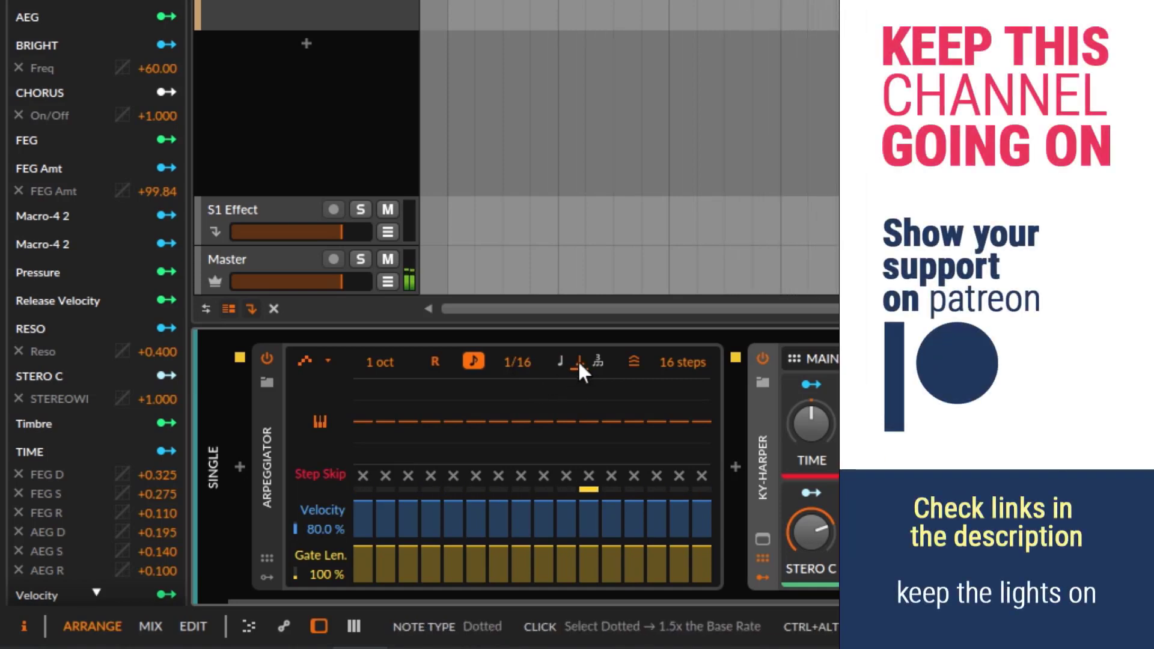
click(600, 362)
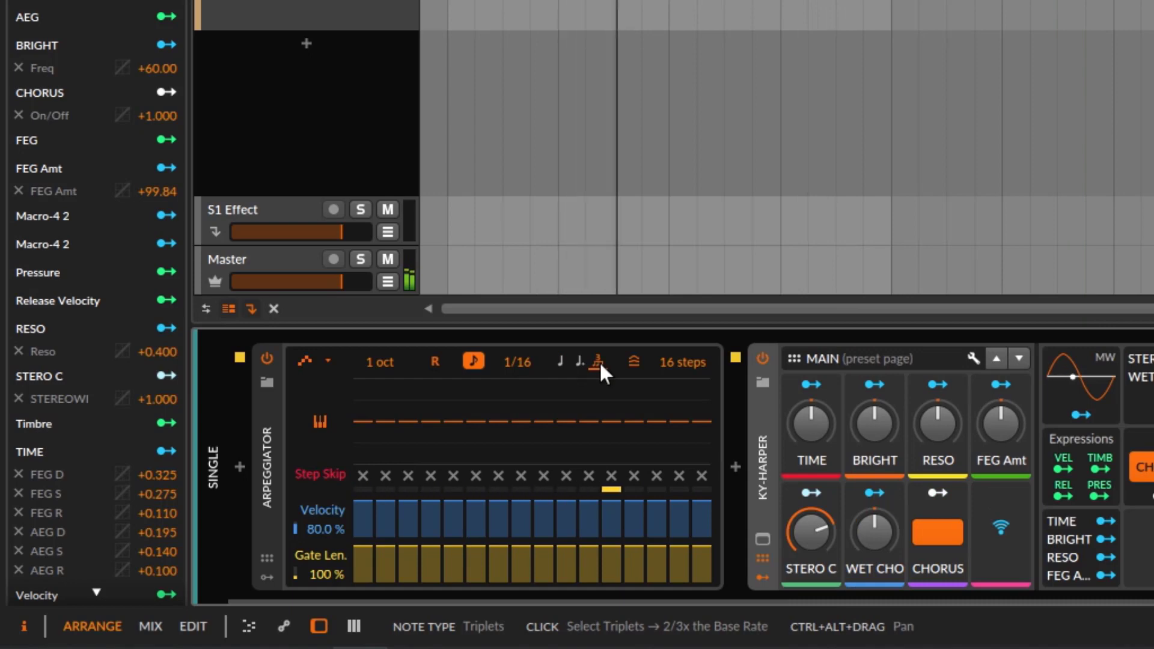
click(560, 361)
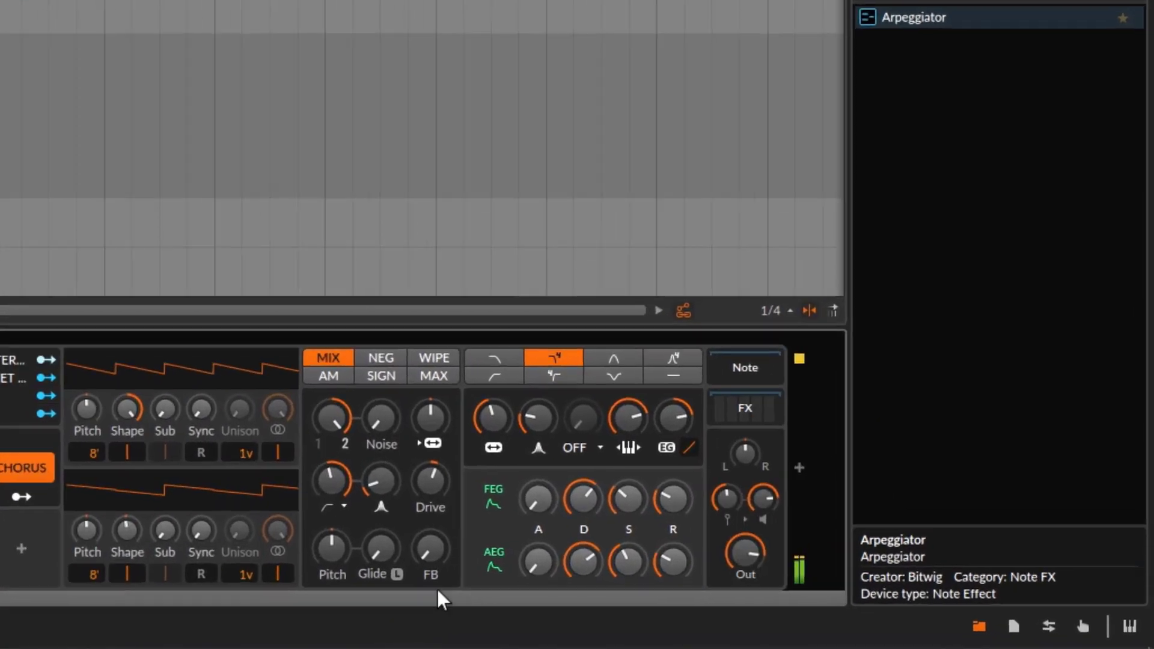
Adjust the velocity sensitivity in the KY-Harper synth's output section.
drag(721, 498, 721, 487)
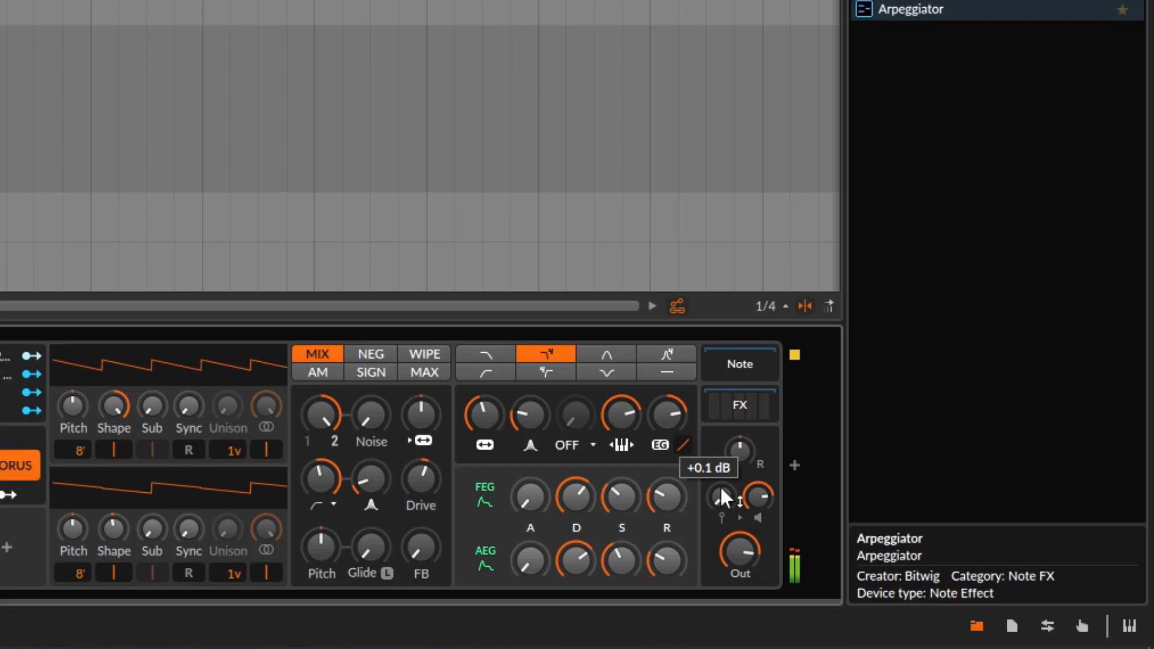
drag(722, 498, 722, 490)
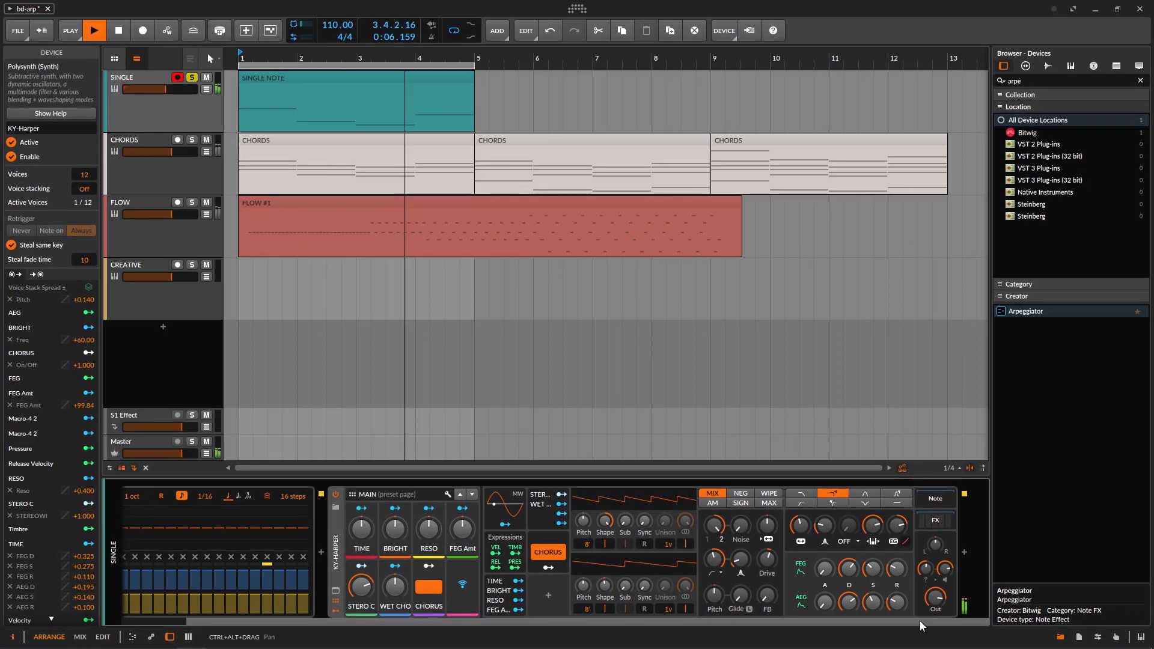
Shape an uneven velocity pattern in the Arpeggiator by lowering the velocities of steps 2, 4, 6, 8, 10, 12, 13 and 15.
drag(916, 620, 810, 623)
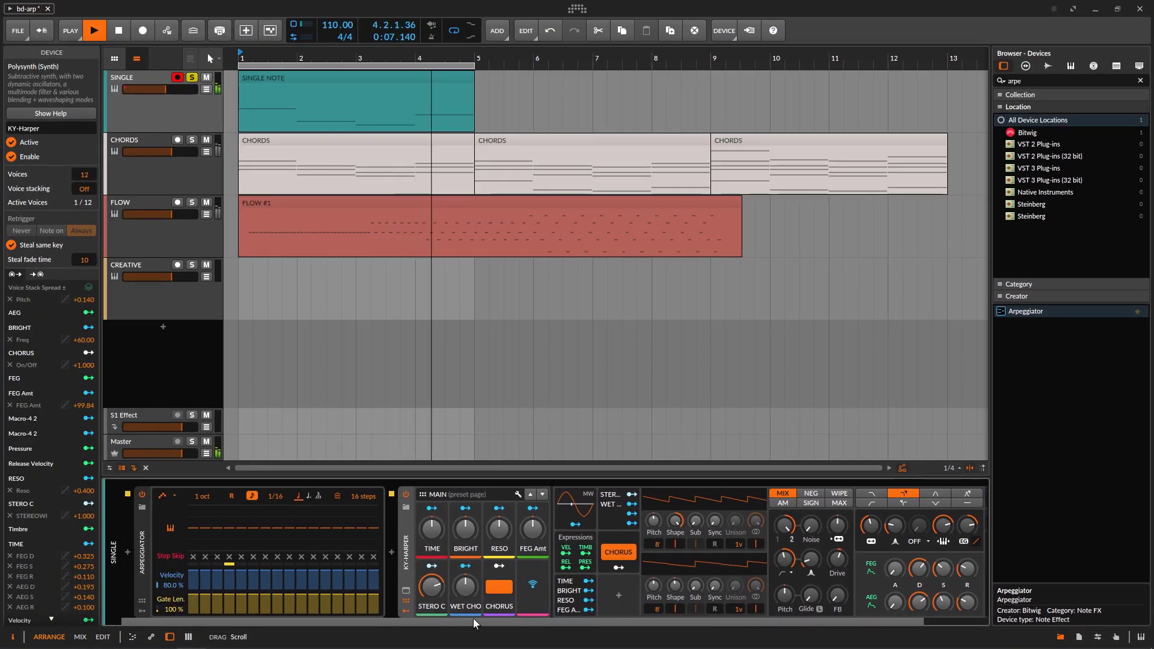
mouse_move(205, 580)
mouse_down()
mouse_move(269, 586)
mouse_move(295, 575)
mouse_up()
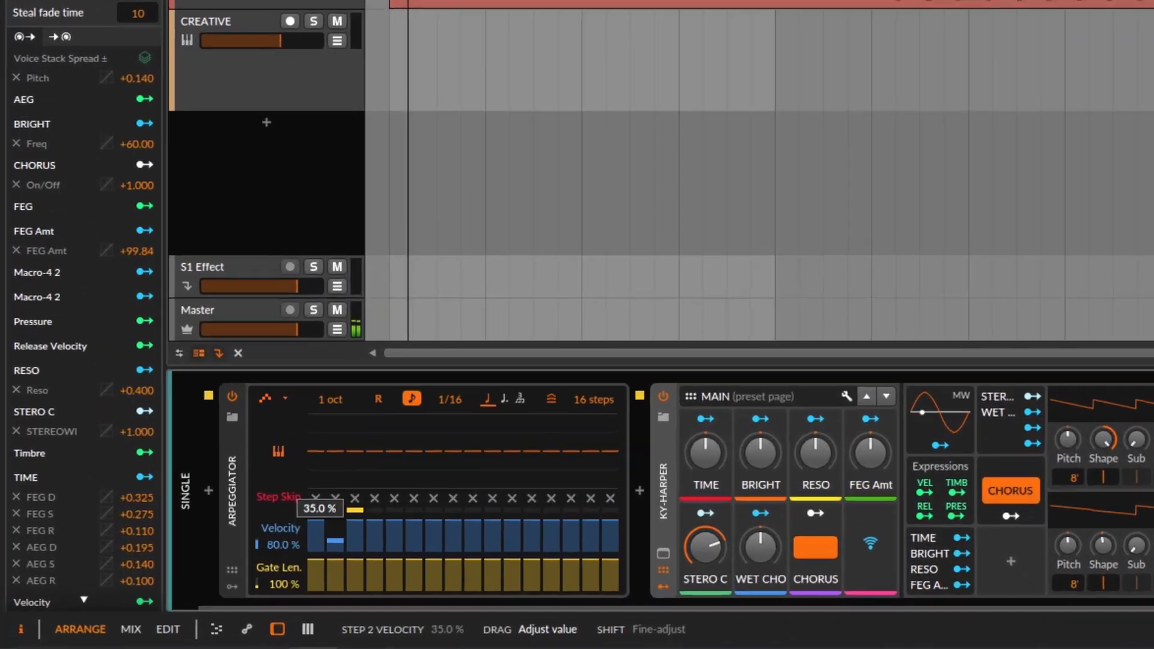
mouse_move(534, 517)
mouse_down()
mouse_move(534, 531)
mouse_move(598, 531)
mouse_move(577, 542)
mouse_up()
drag(641, 511, 640, 527)
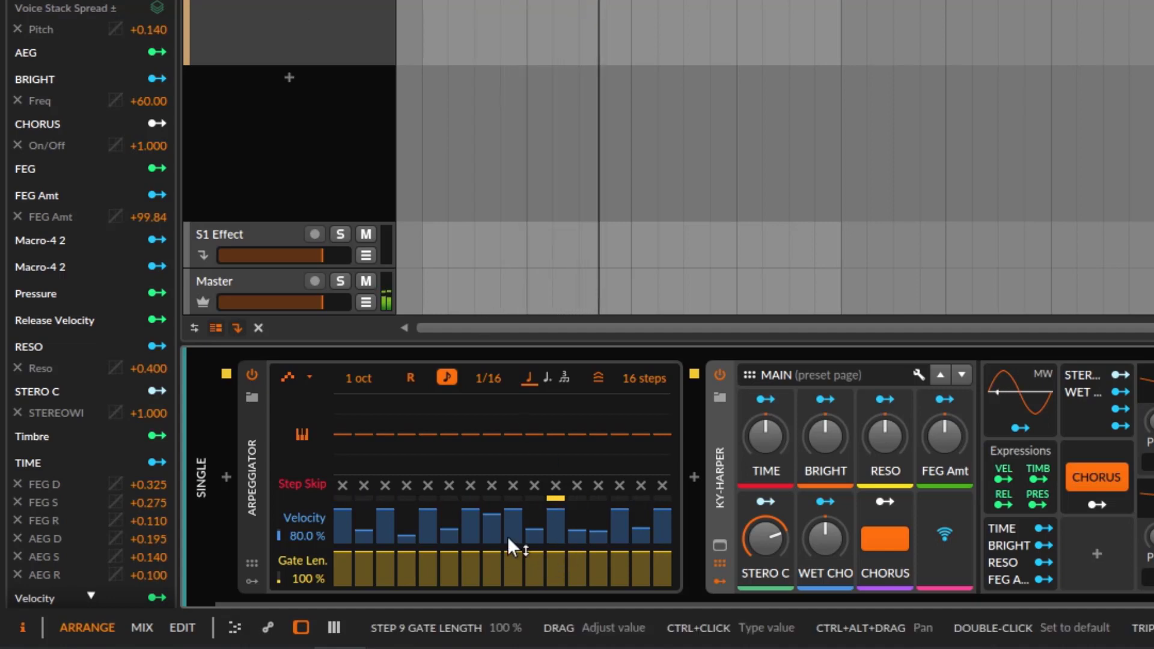
drag(491, 518, 491, 538)
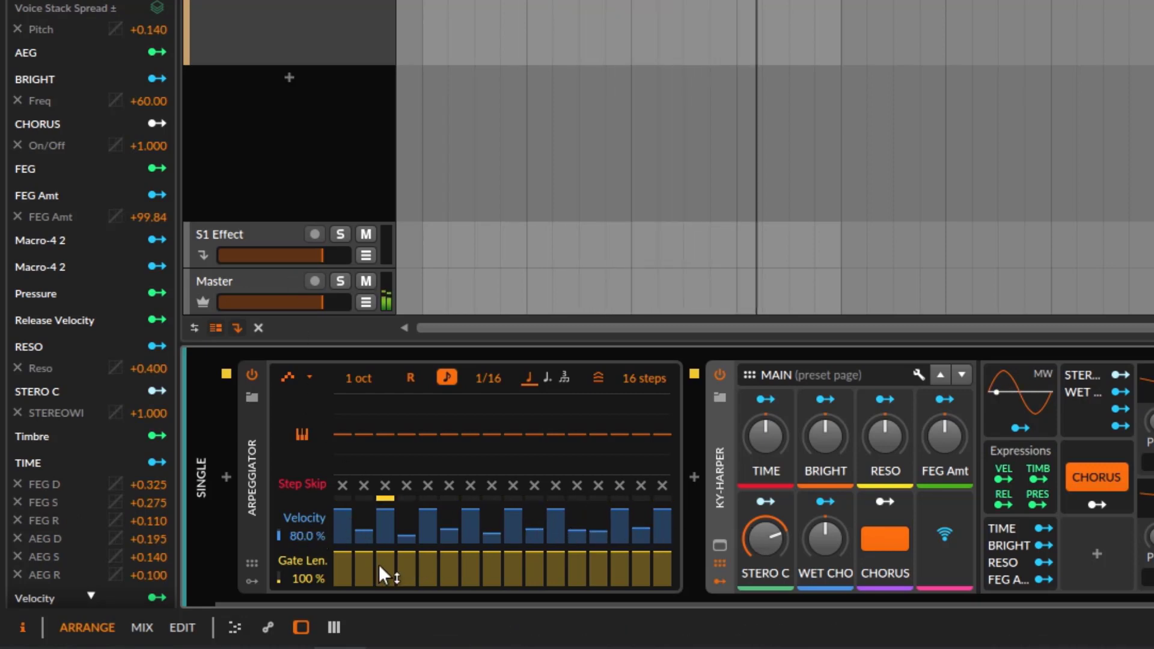
Vary the Arpeggiator's note lengths by shortening the gate of steps 2, 4, 6, 7, 10, 12 and 15.
drag(708, 600, 823, 601)
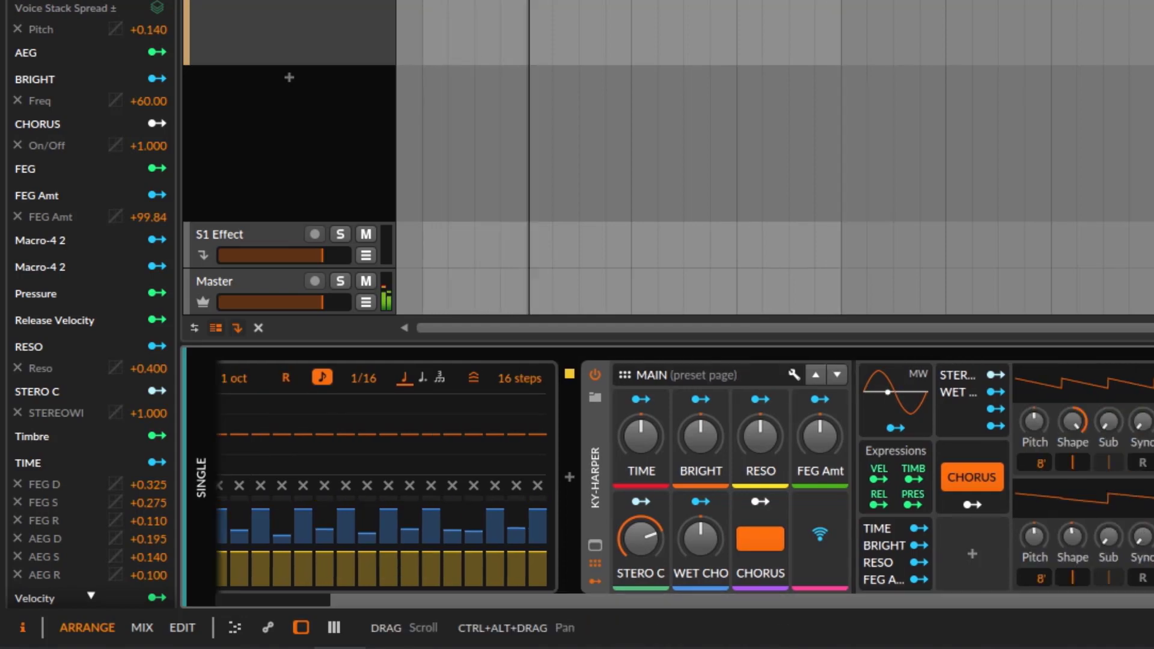
scroll(1146, 601, left, 3)
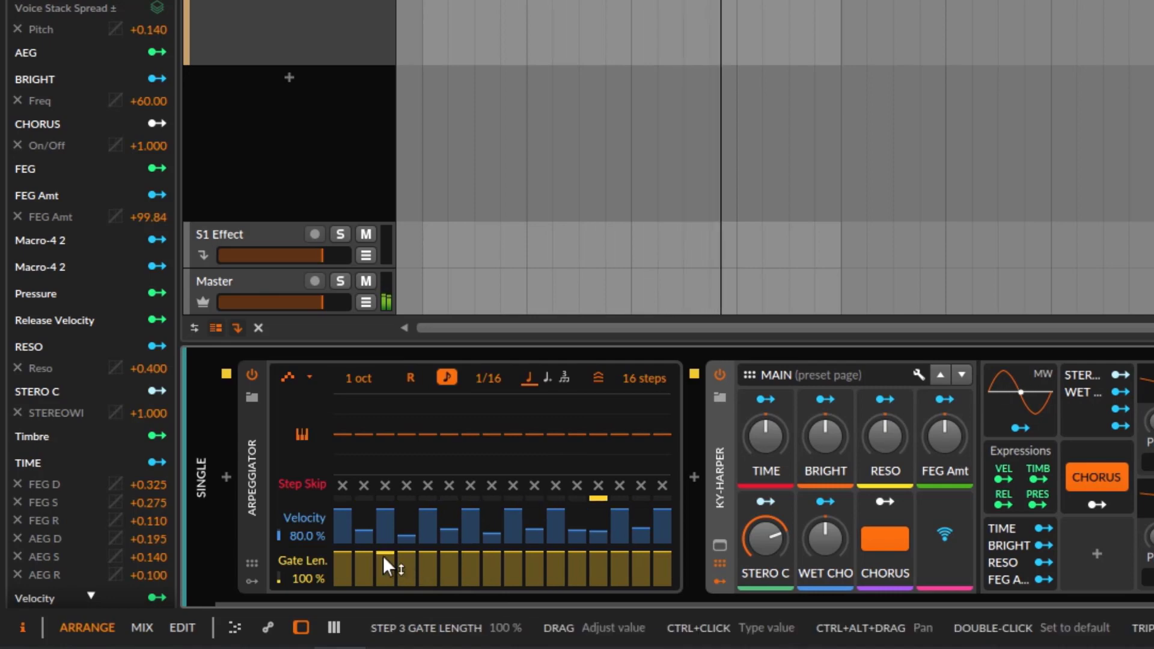
drag(367, 556, 536, 594)
mouse_move(575, 554)
mouse_down()
mouse_move(575, 567)
mouse_move(637, 563)
mouse_move(628, 577)
mouse_up()
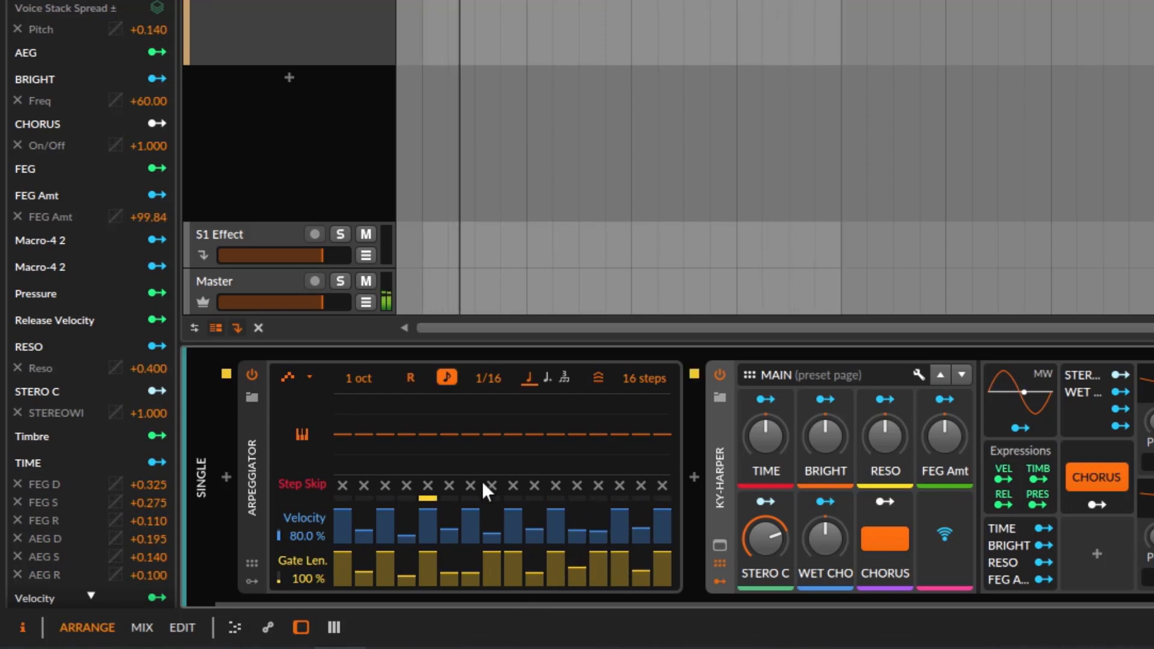
mouse_move(475, 586)
mouse_down()
mouse_move(494, 646)
mouse_move(477, 569)
mouse_up()
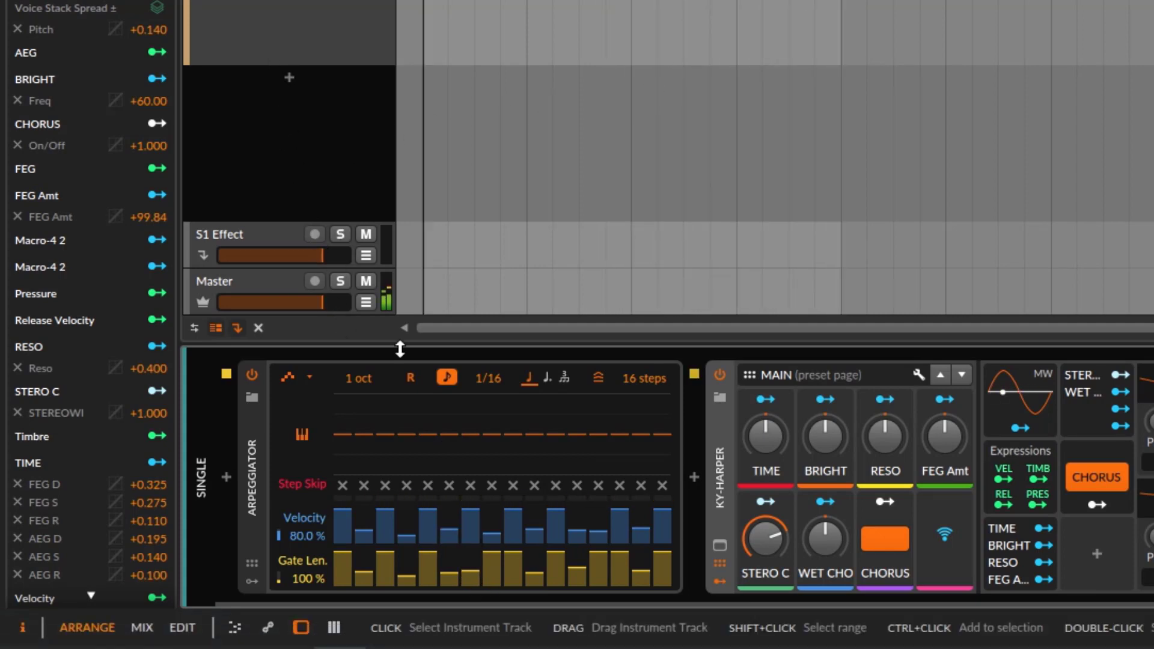
drag(394, 581, 396, 574)
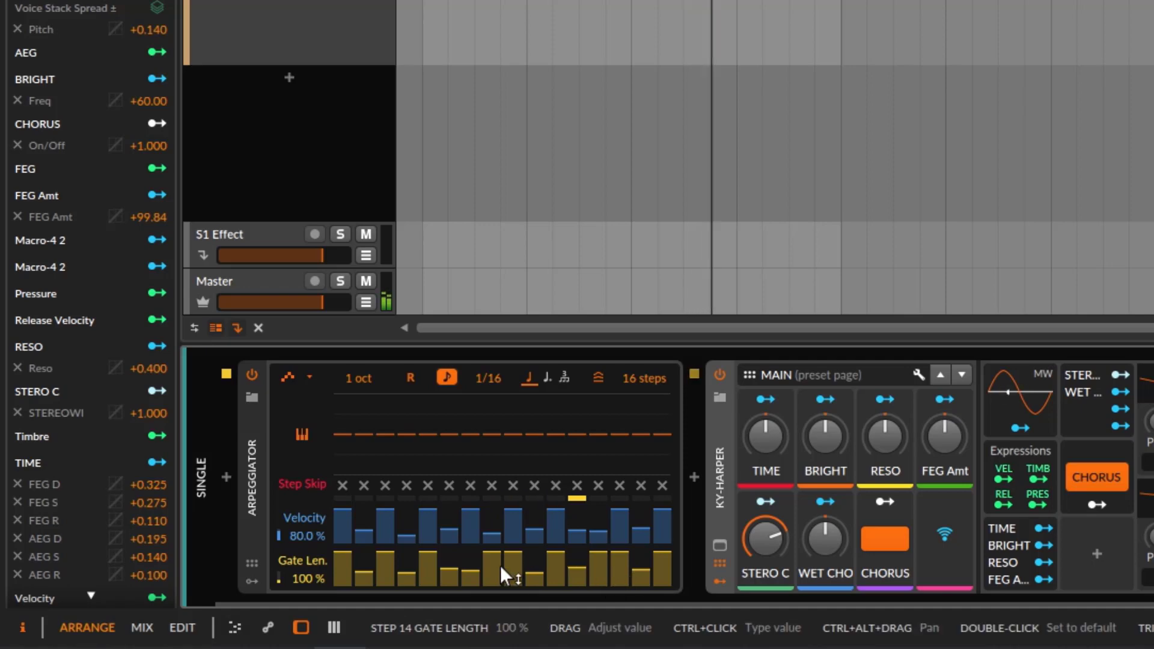
mouse_move(452, 580)
mouse_down()
mouse_move(451, 595)
mouse_move(450, 568)
mouse_up()
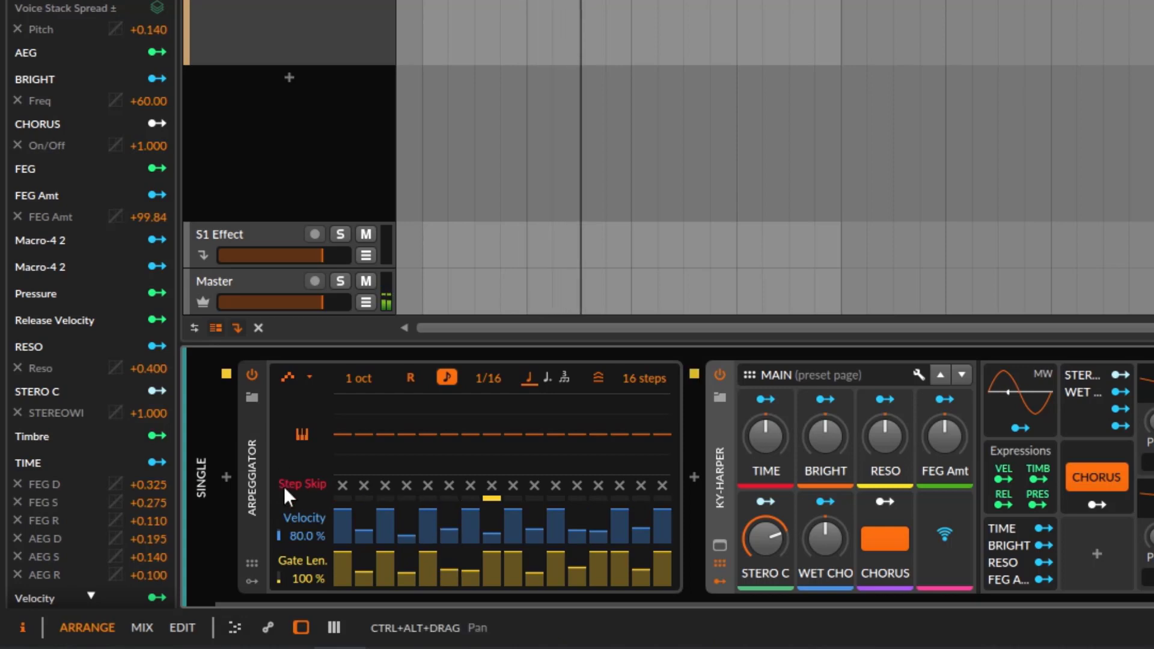
Turn on step skip for steps 6, 12 and 15 of the arpeggio.
click(451, 487)
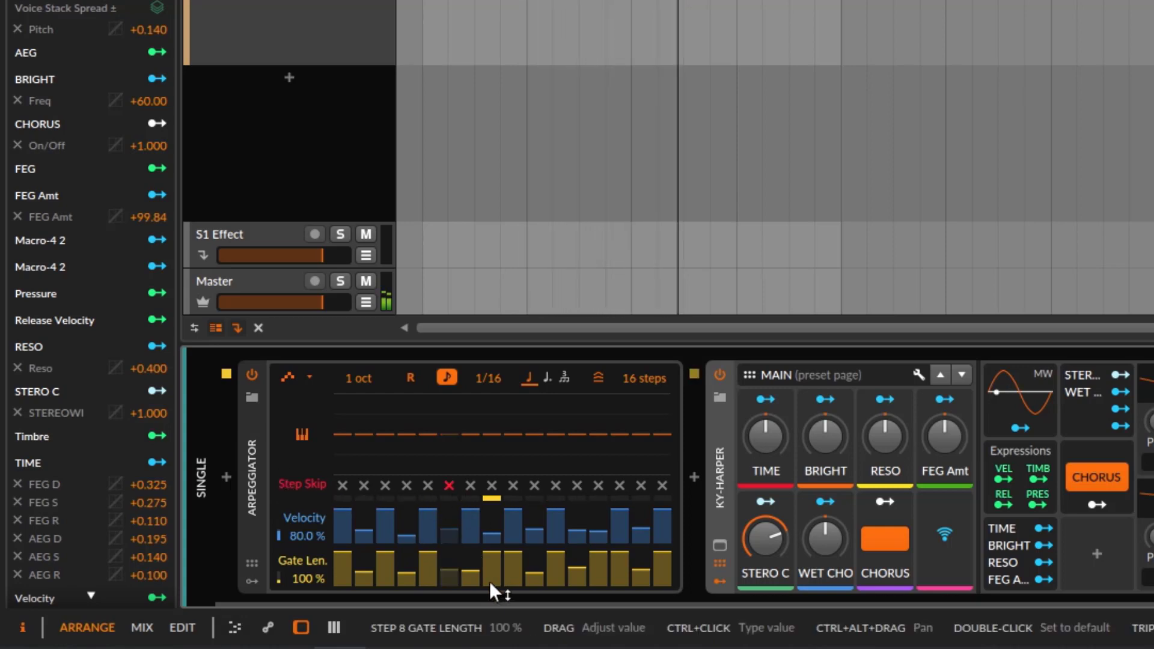
click(572, 486)
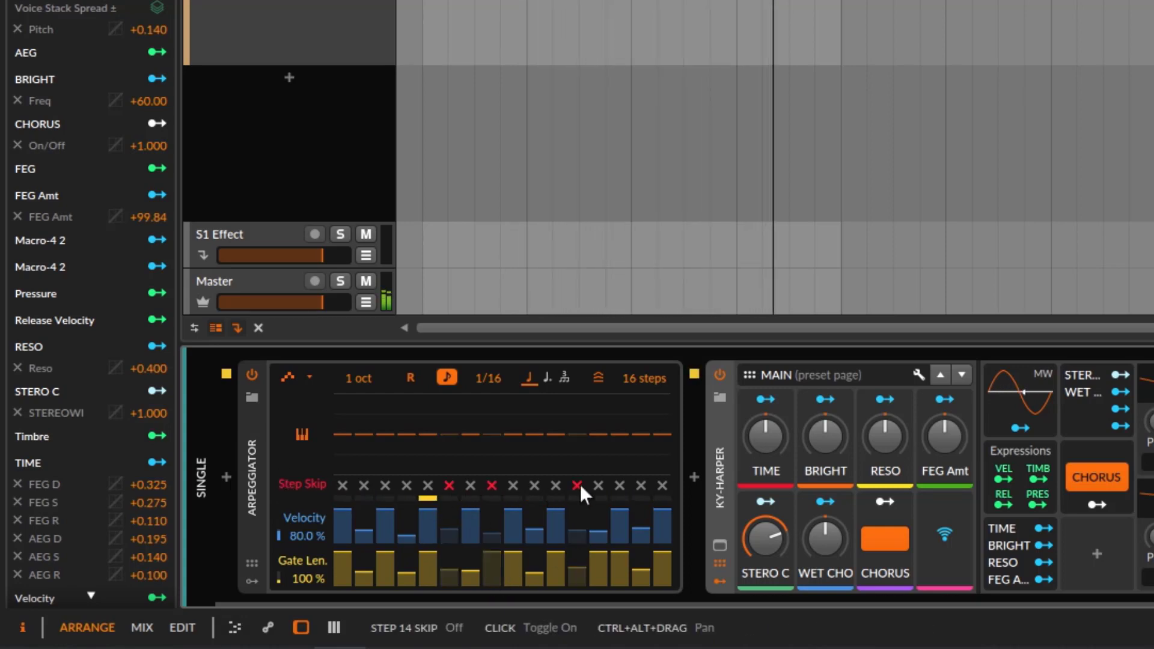
click(639, 485)
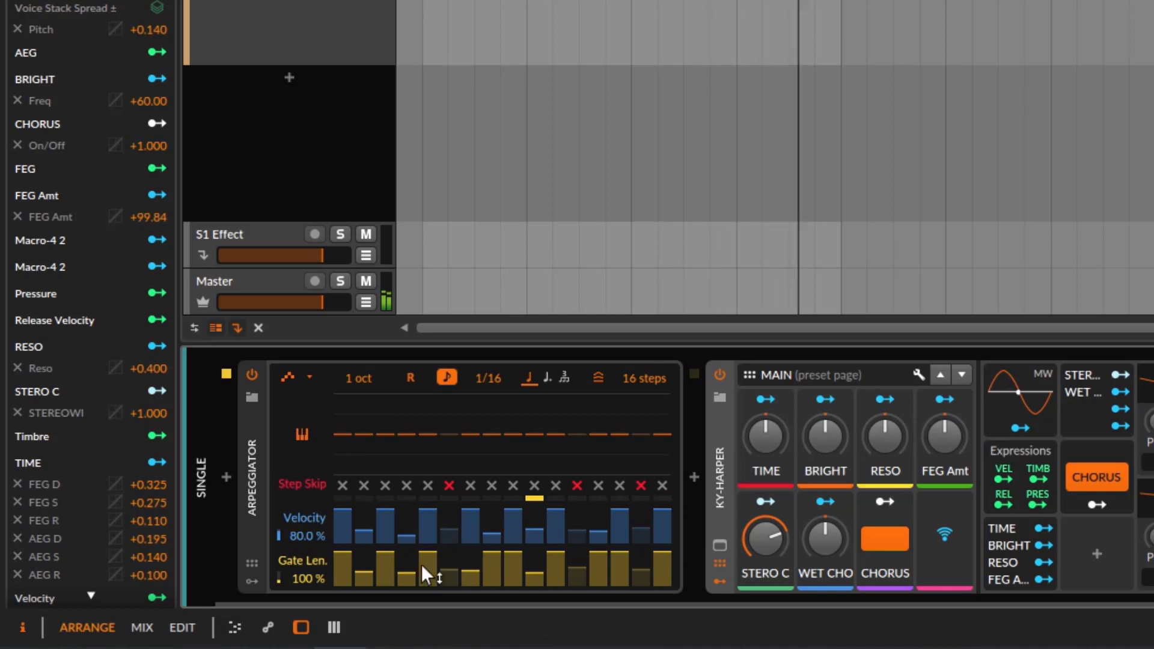
Clear the skips on steps 6, 12 and 15 and restore every shortened step's gate length to 100 %.
mouse_move(364, 573)
mouse_down()
mouse_move(354, 560)
mouse_move(394, 575)
mouse_move(410, 559)
mouse_up()
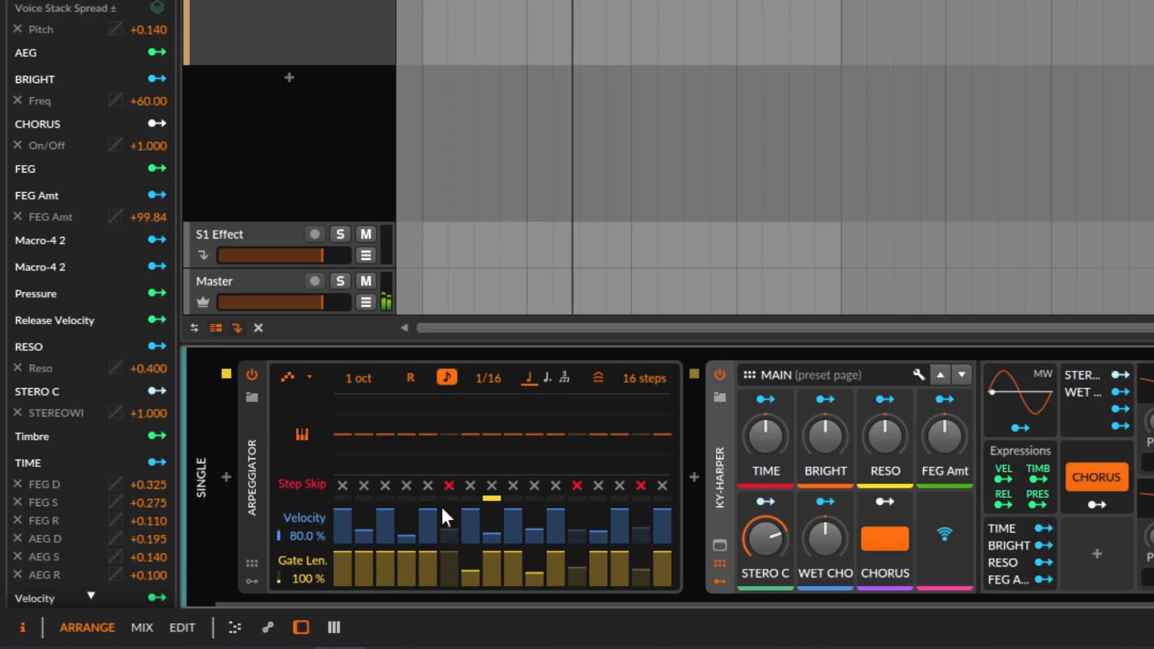
click(449, 484)
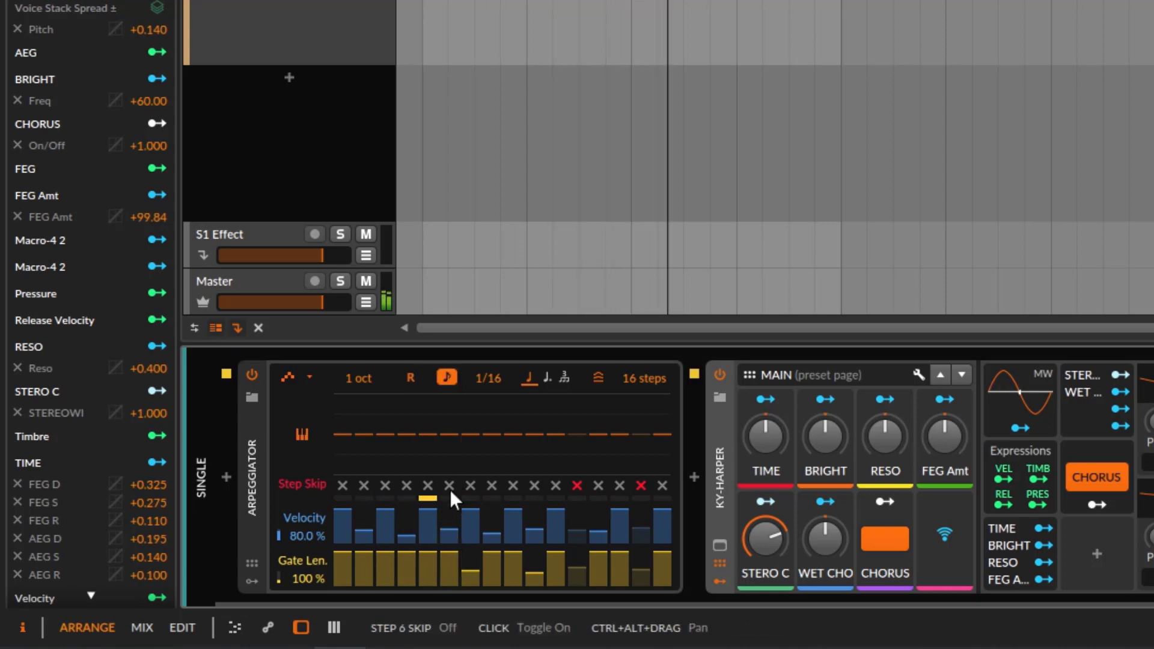
click(576, 484)
click(639, 485)
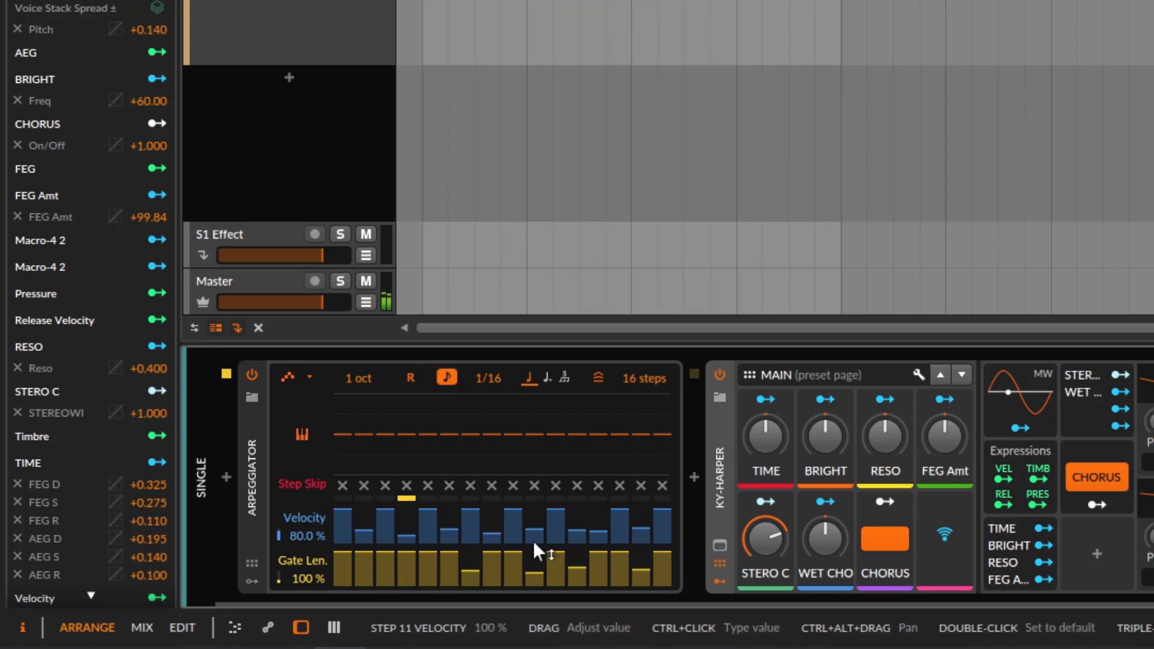
mouse_move(470, 573)
mouse_down()
mouse_move(449, 572)
mouse_move(459, 572)
mouse_up()
mouse_move(533, 574)
mouse_down()
mouse_move(534, 561)
mouse_move(549, 565)
mouse_up()
mouse_move(577, 568)
mouse_down()
mouse_move(577, 550)
mouse_move(535, 550)
mouse_up()
drag(637, 574, 640, 549)
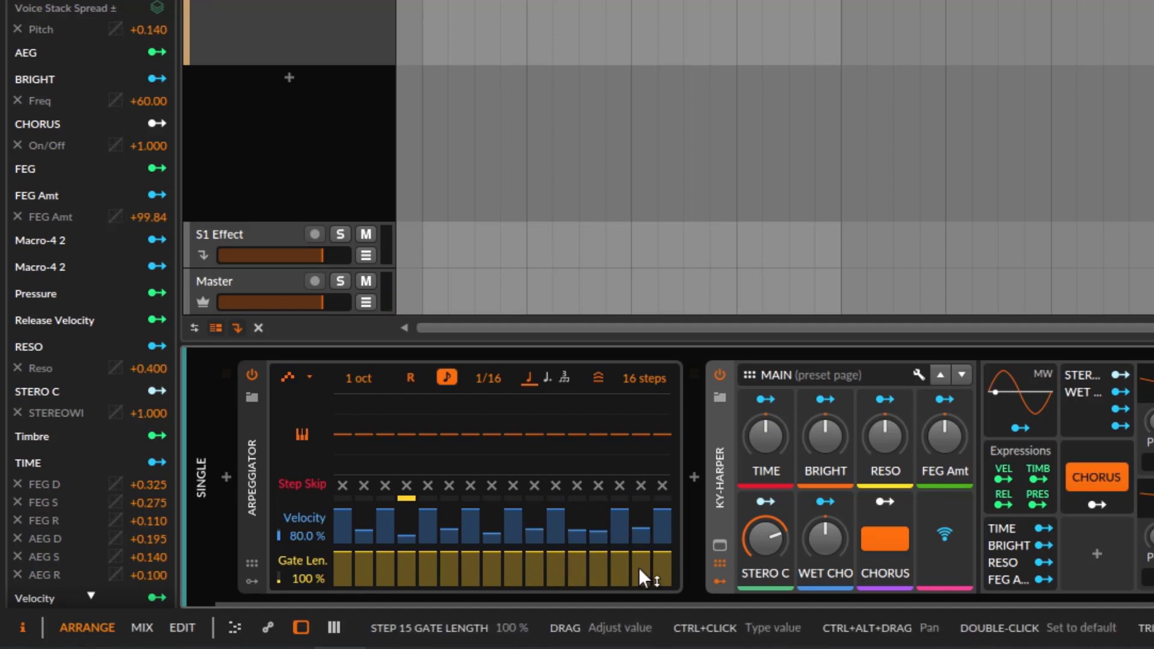
Resume playback and try the Arpeggiator's global gate length at 32 %, 378 % and 274 %, resetting it to 100 %.
key(space)
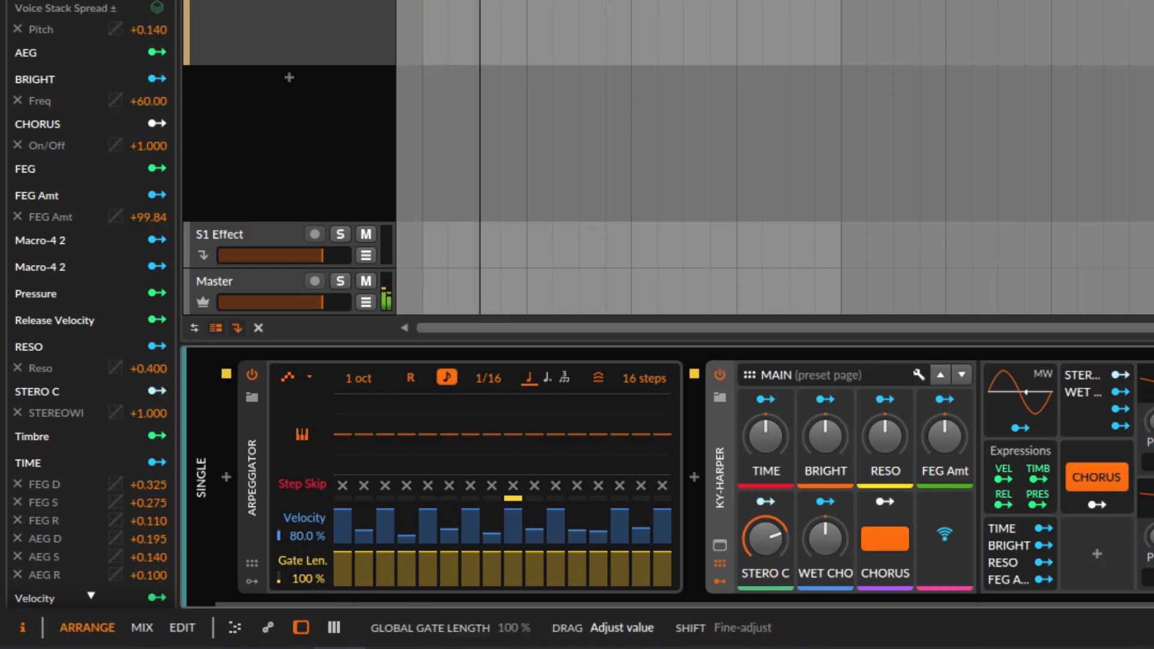
drag(303, 588, 304, 621)
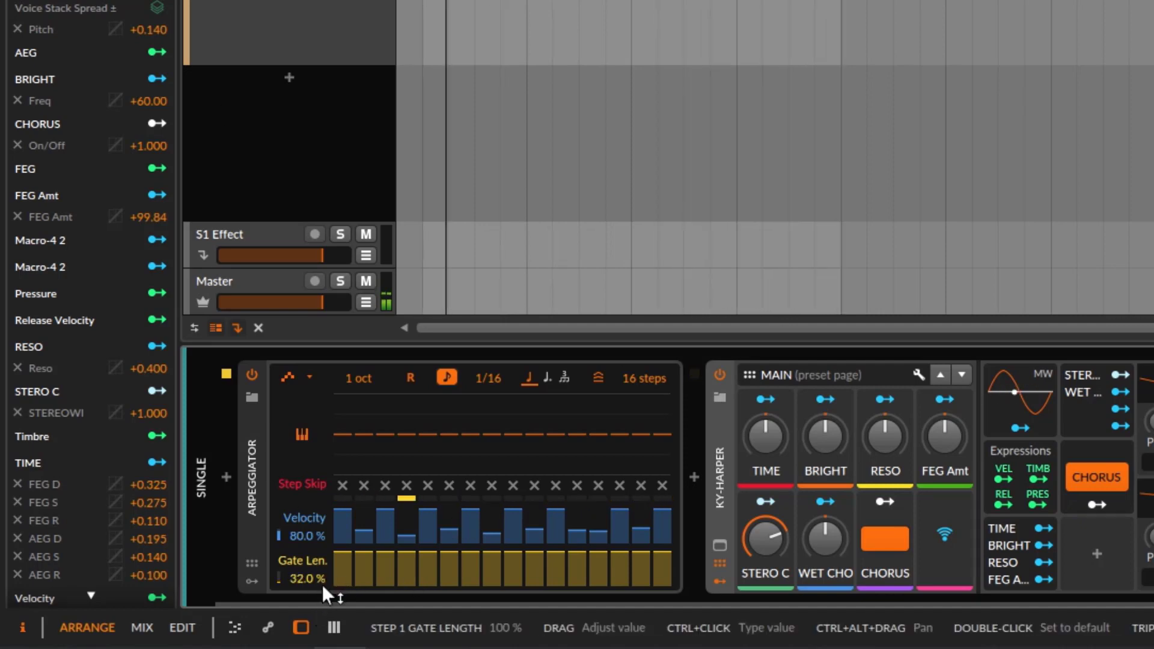
drag(333, 573, 307, 533)
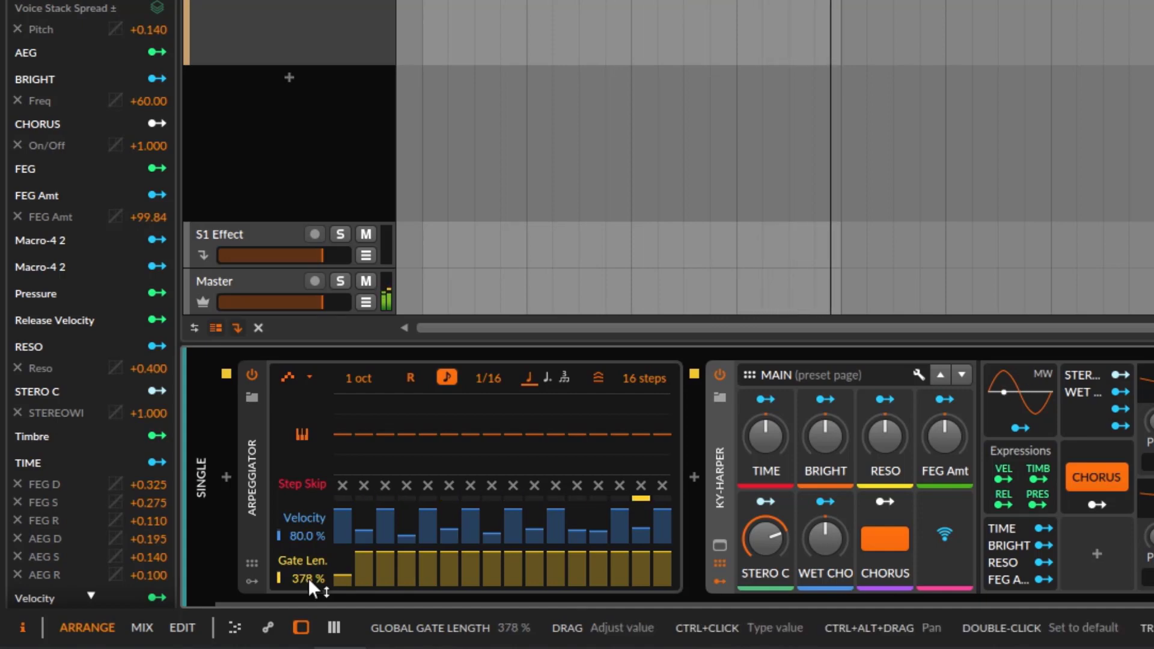
double_click(327, 572)
drag(310, 579, 310, 565)
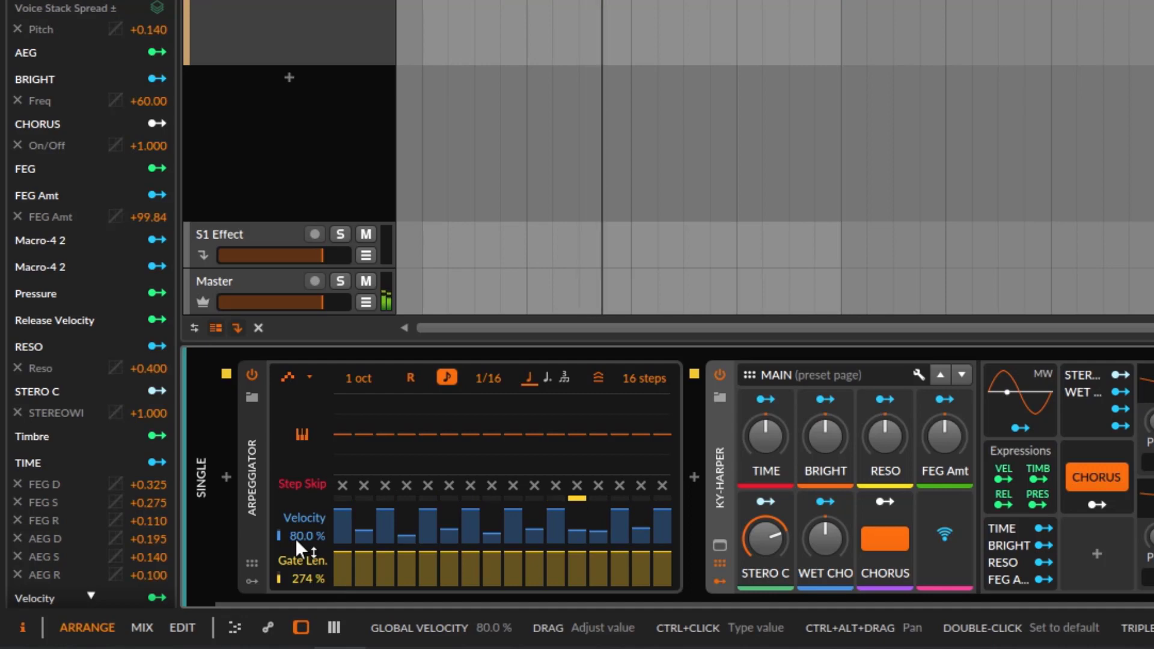
double_click(300, 578)
Try the Arpeggiator's global velocity at 10 % and reset it to its default of 100 %.
drag(301, 531, 300, 569)
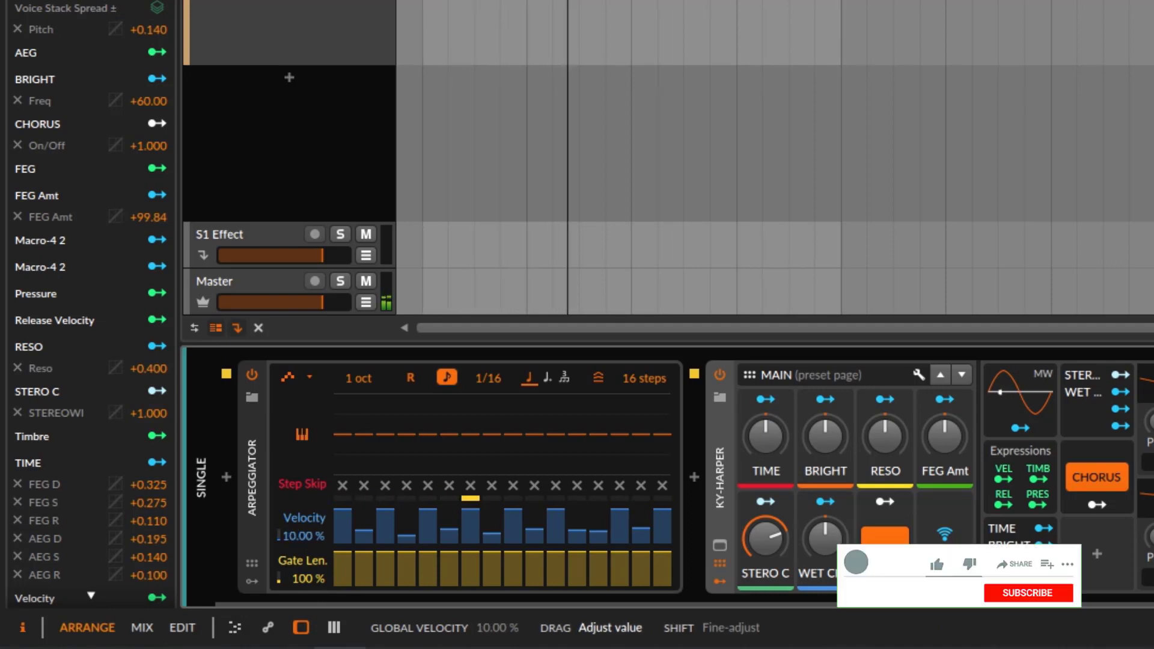
double_click(300, 531)
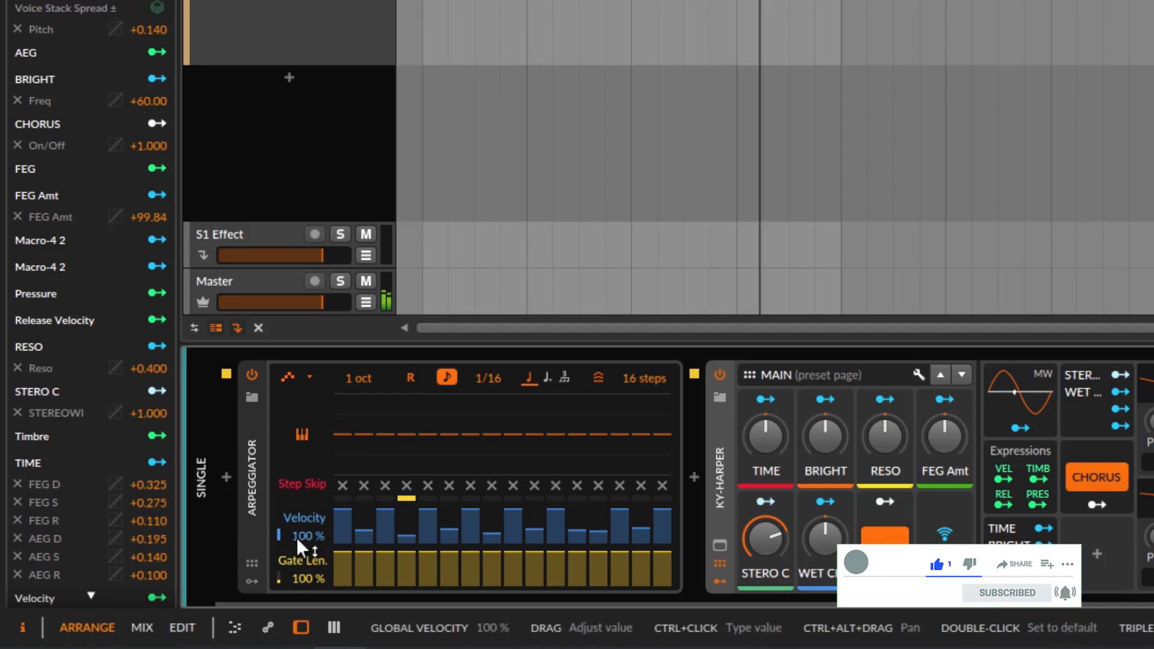
Set the Arpeggiator's global velocity to 62 % and its global gate length to 118 %.
drag(297, 538, 300, 570)
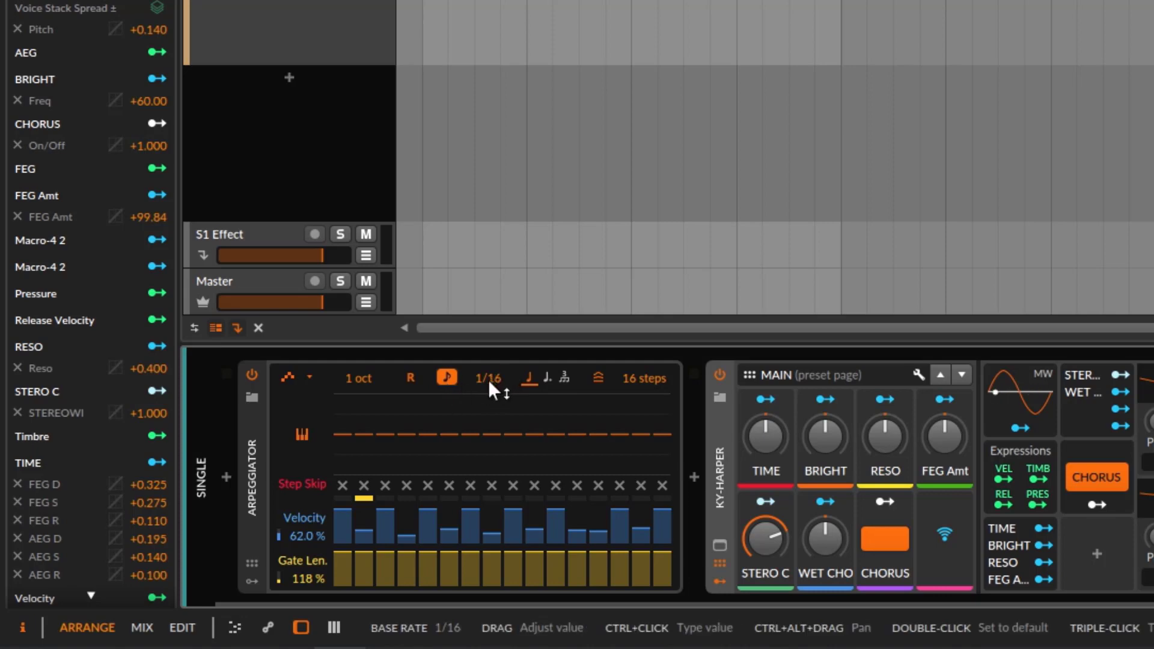
Try the Arpeggiator's rate at 1/32 and at a free-running 199 ms, returning it to the beat-synced 1/16.
drag(487, 377, 488, 367)
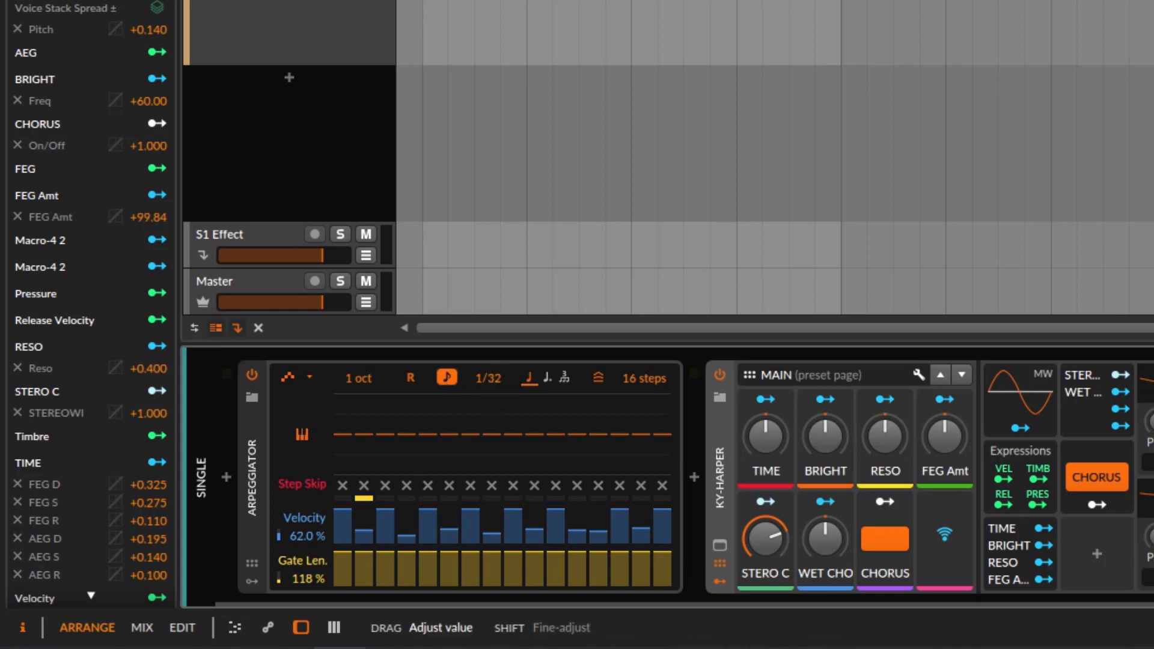
double_click(488, 378)
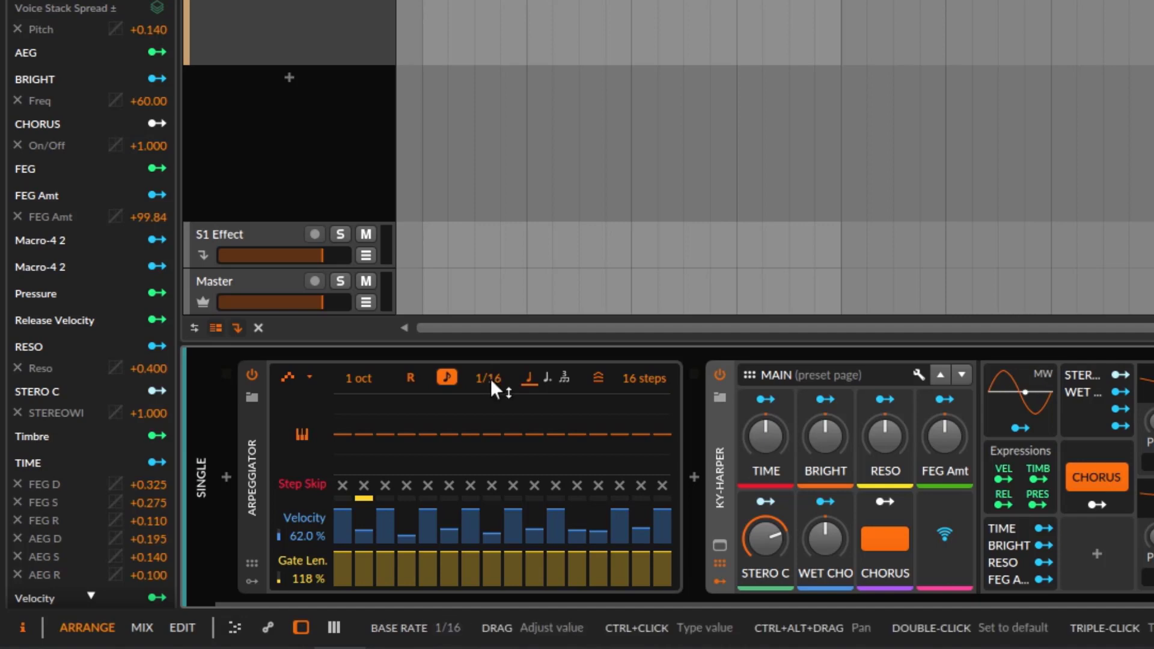
click(449, 375)
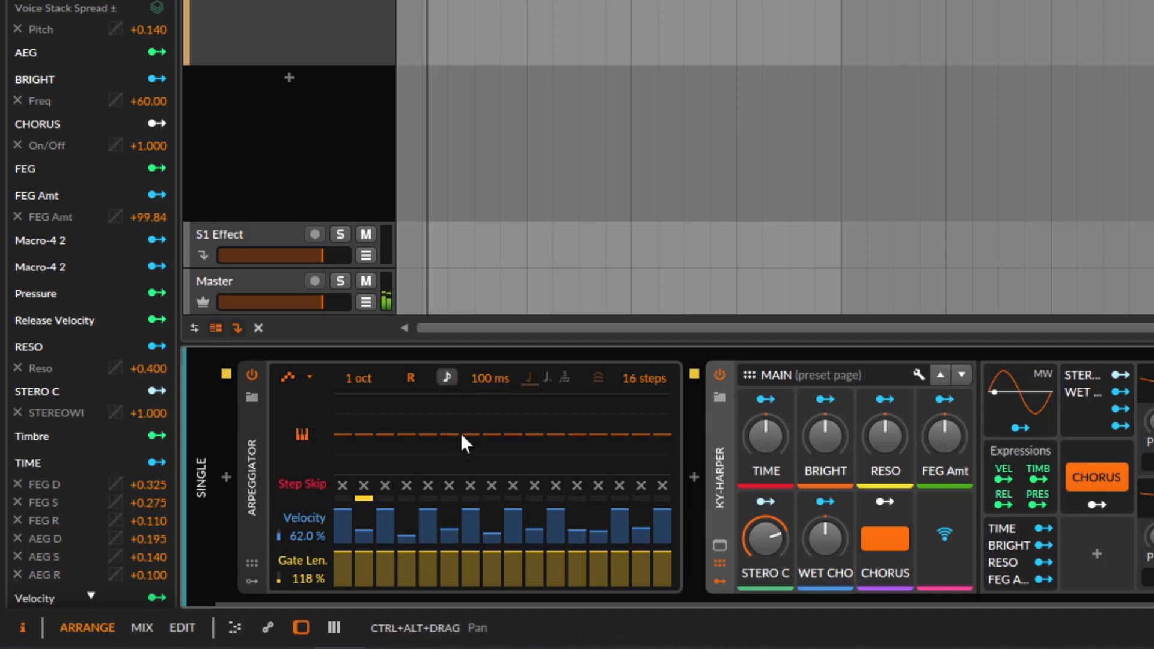
drag(475, 380, 480, 377)
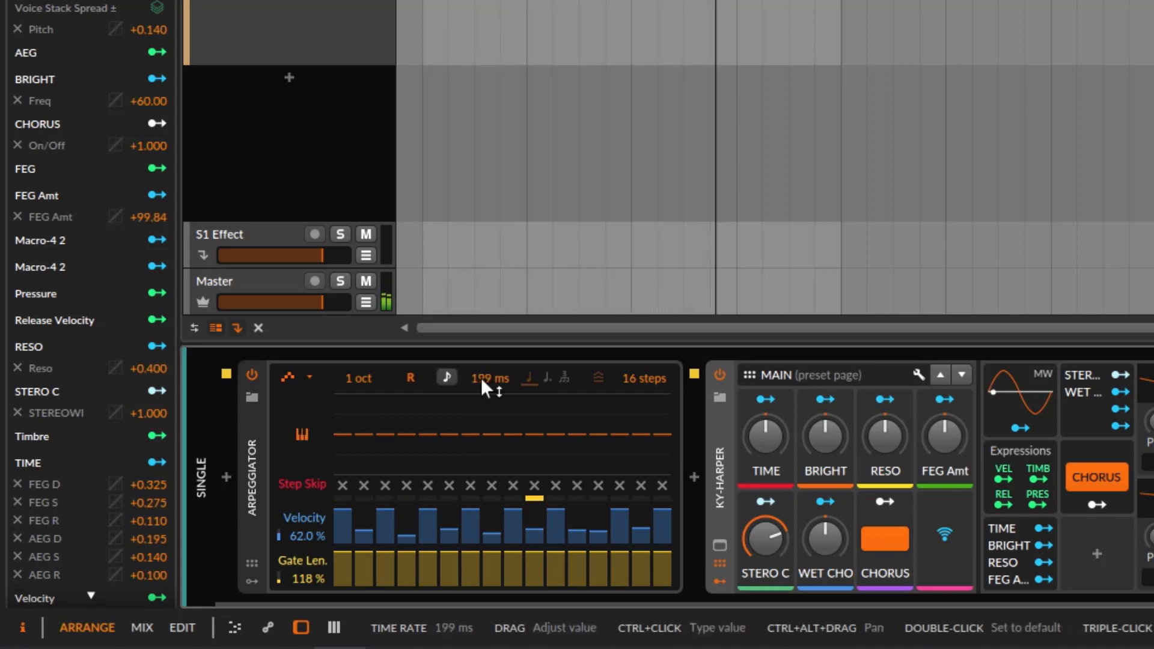
click(448, 375)
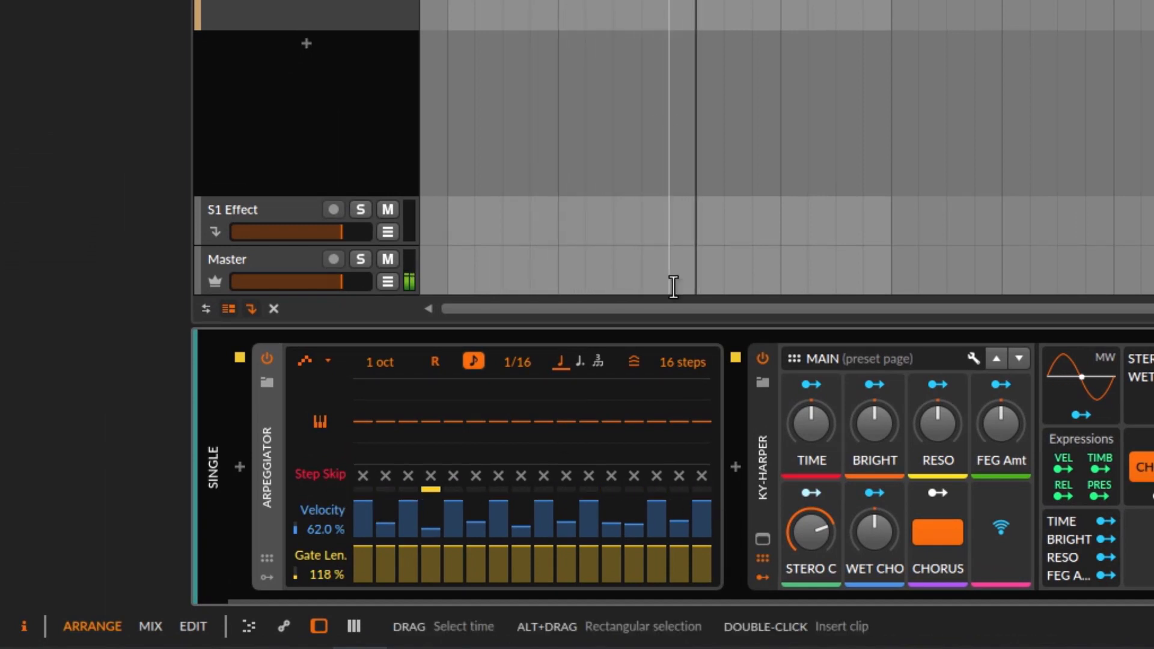
Reduce the Arpeggiator's step count to 12 and then 11 steps, and switch off its retrigger option.
drag(675, 368, 674, 381)
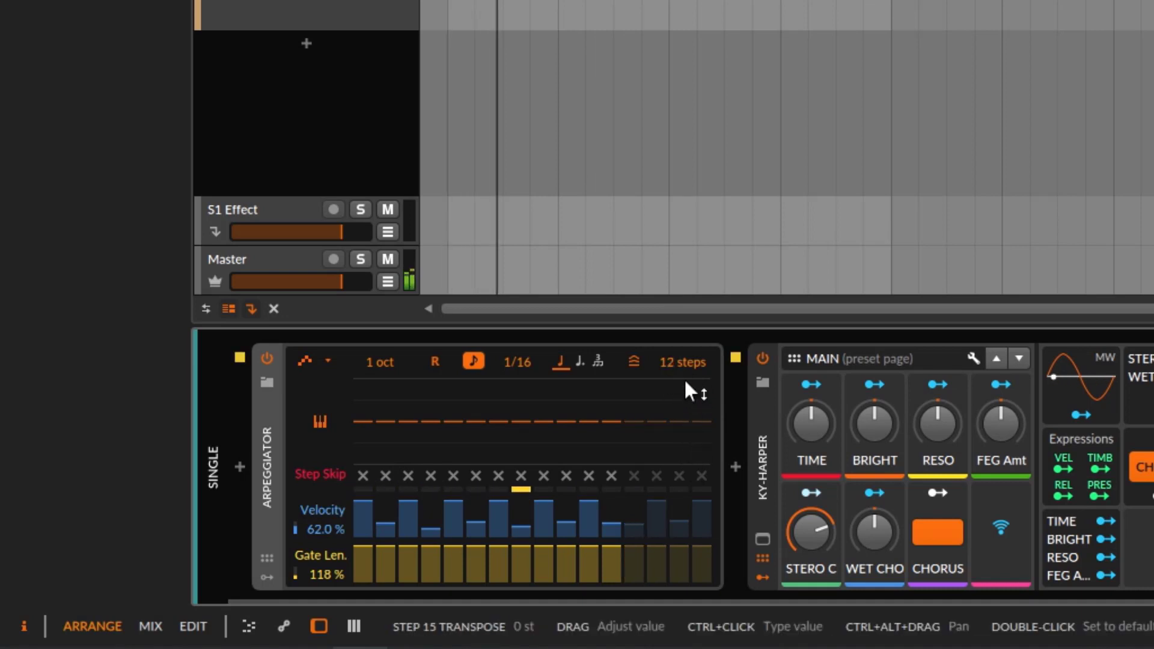
drag(683, 377, 684, 388)
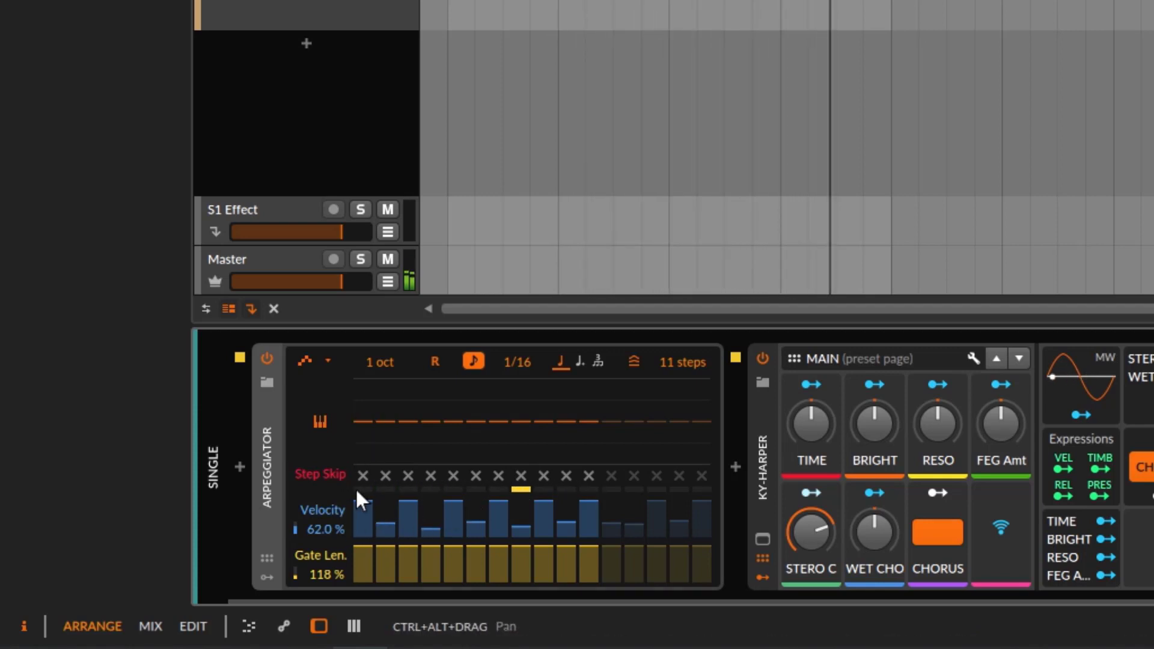
click(434, 363)
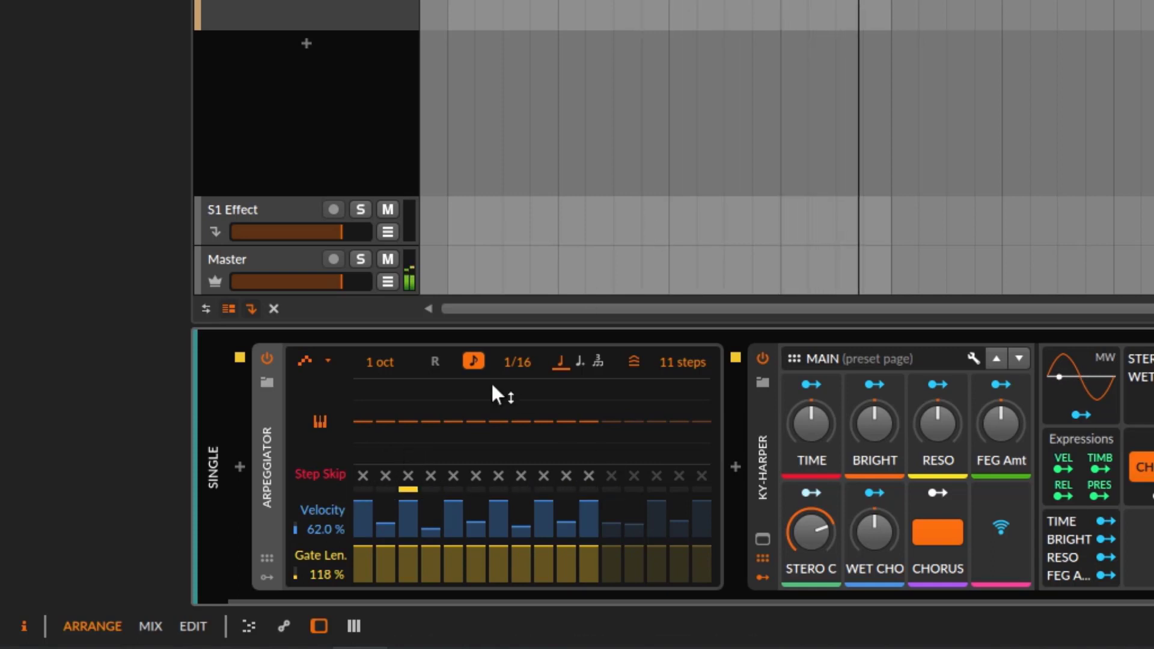
click(440, 364)
click(437, 363)
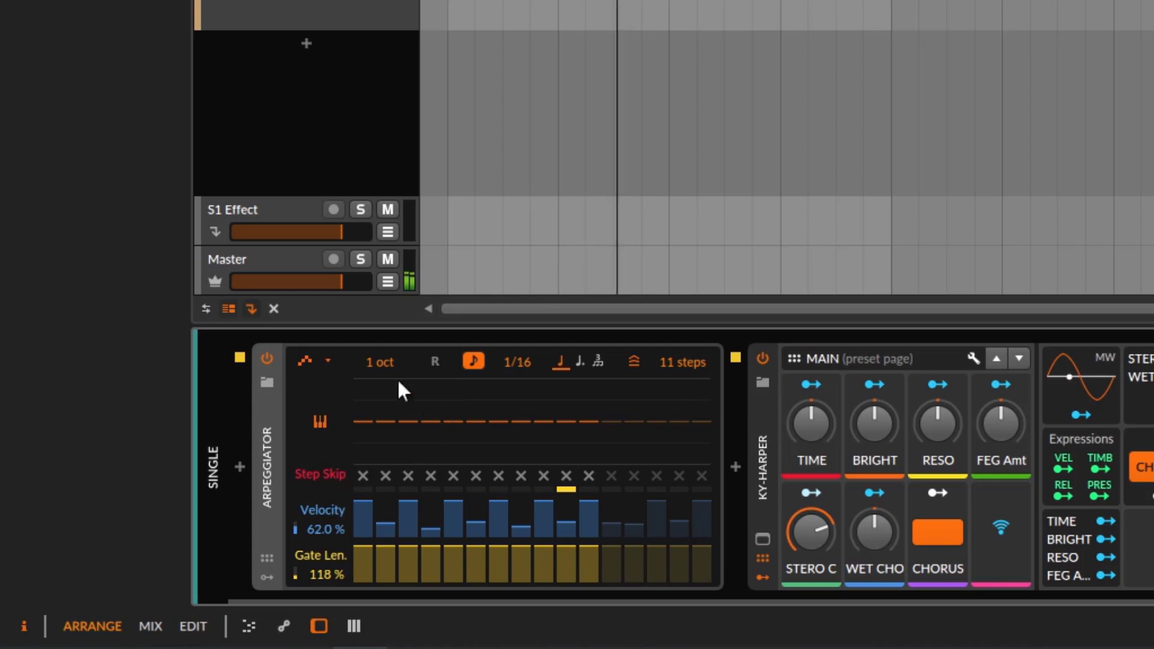
Try octave ranges of 2 and 3 octaves during playback, restore the step count to 16 and stop playback.
drag(372, 367, 372, 366)
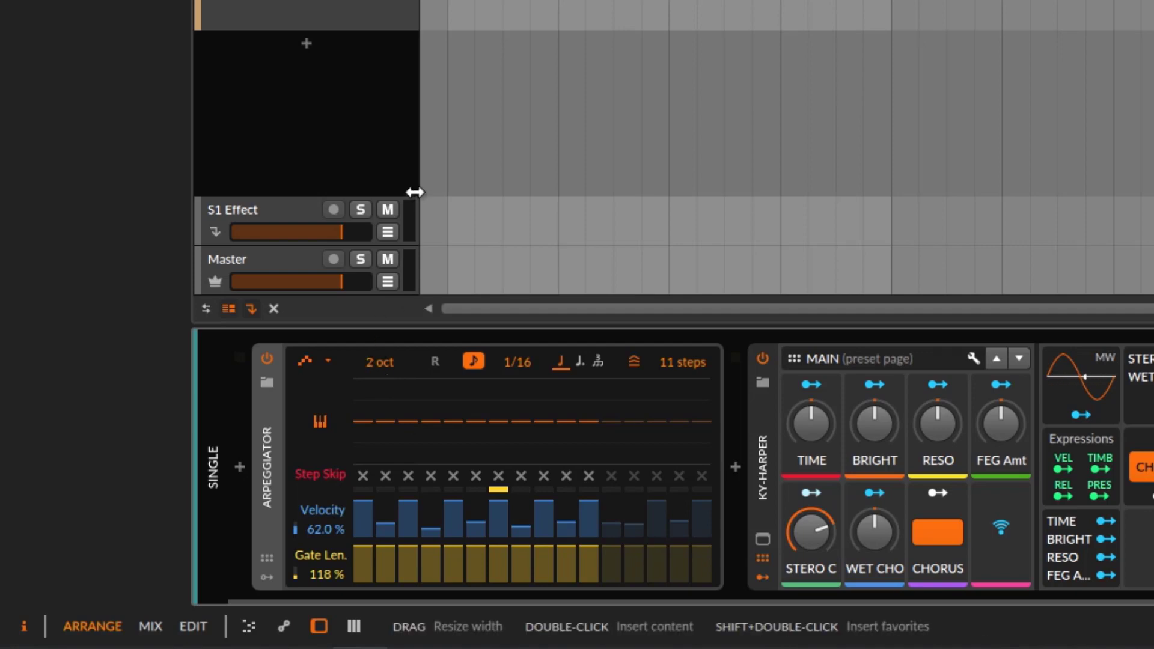
key(space)
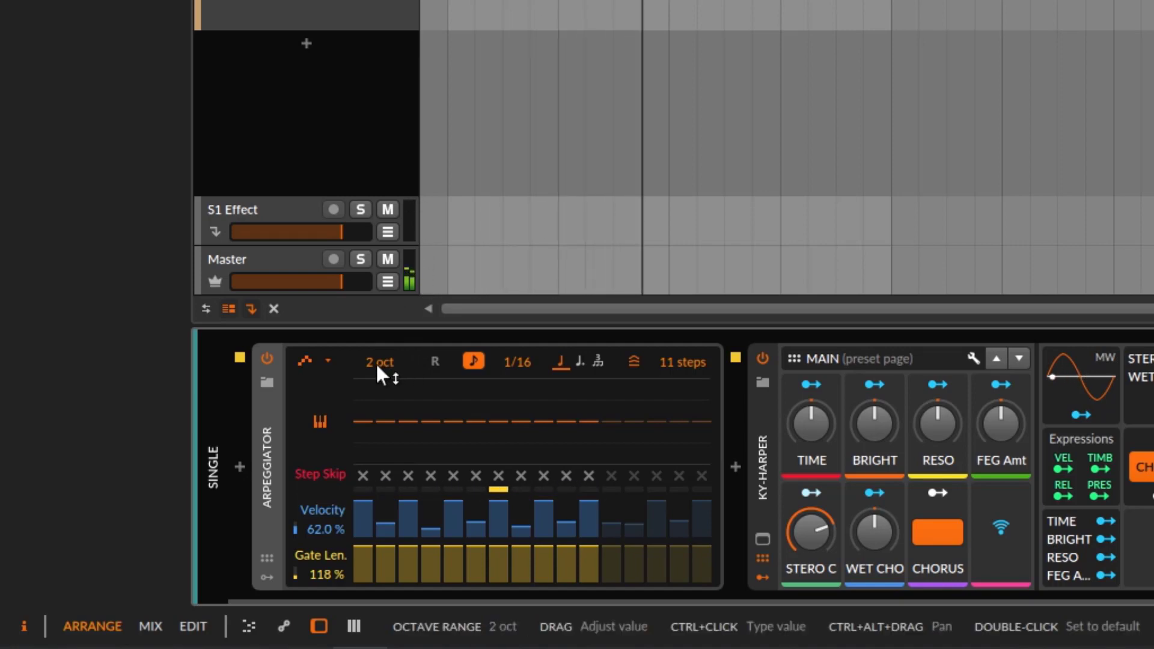
drag(373, 362, 374, 352)
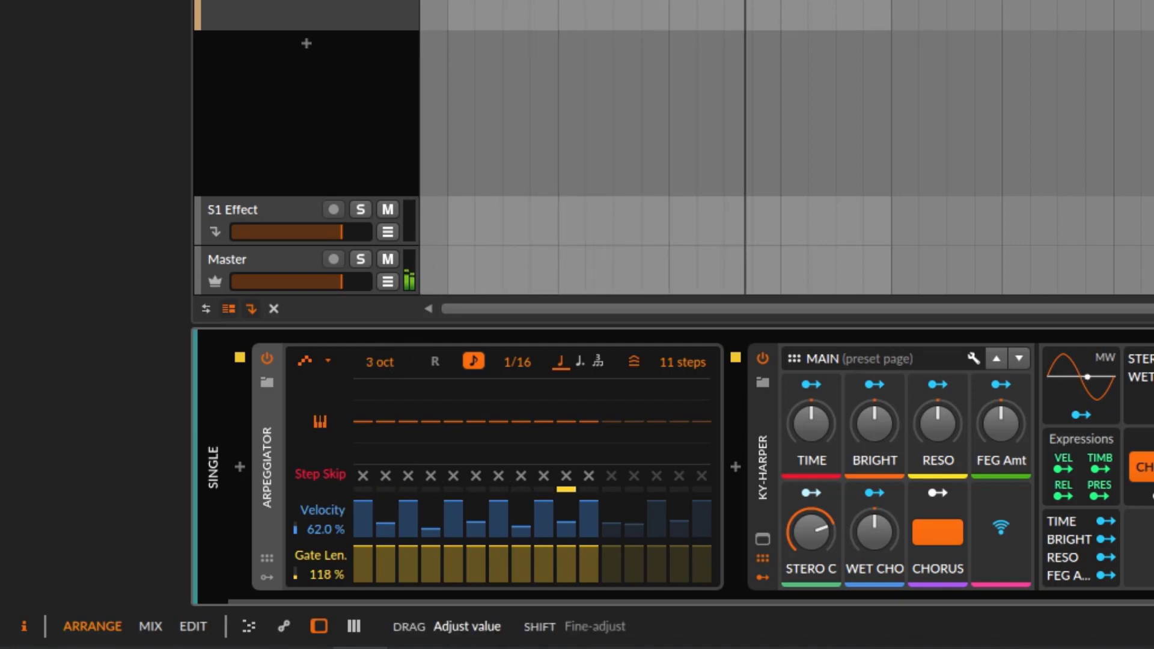
drag(639, 369, 638, 348)
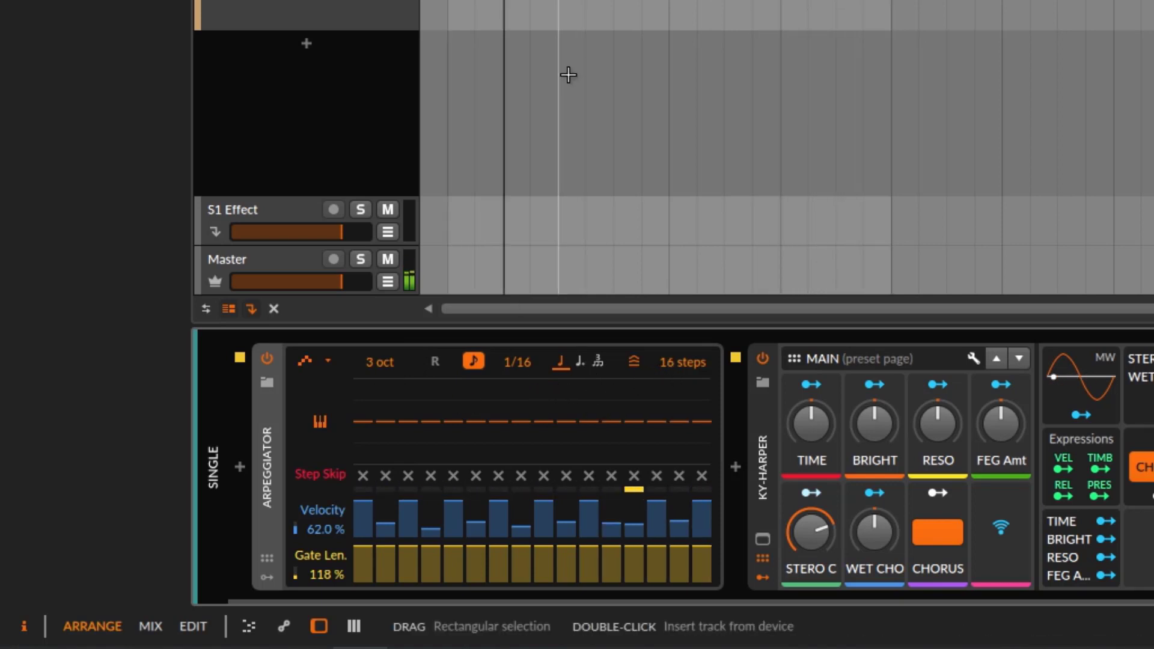
key(space)
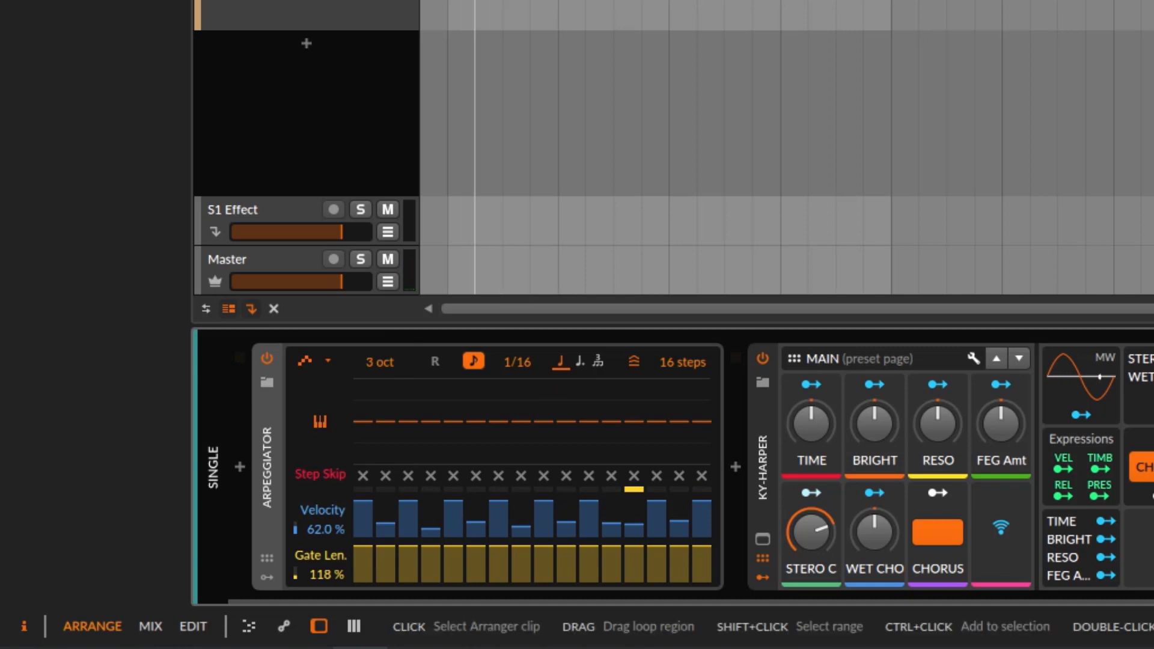
Restart playback and try the Arpeggiator's octave range at 4 octaves.
click(475, 120)
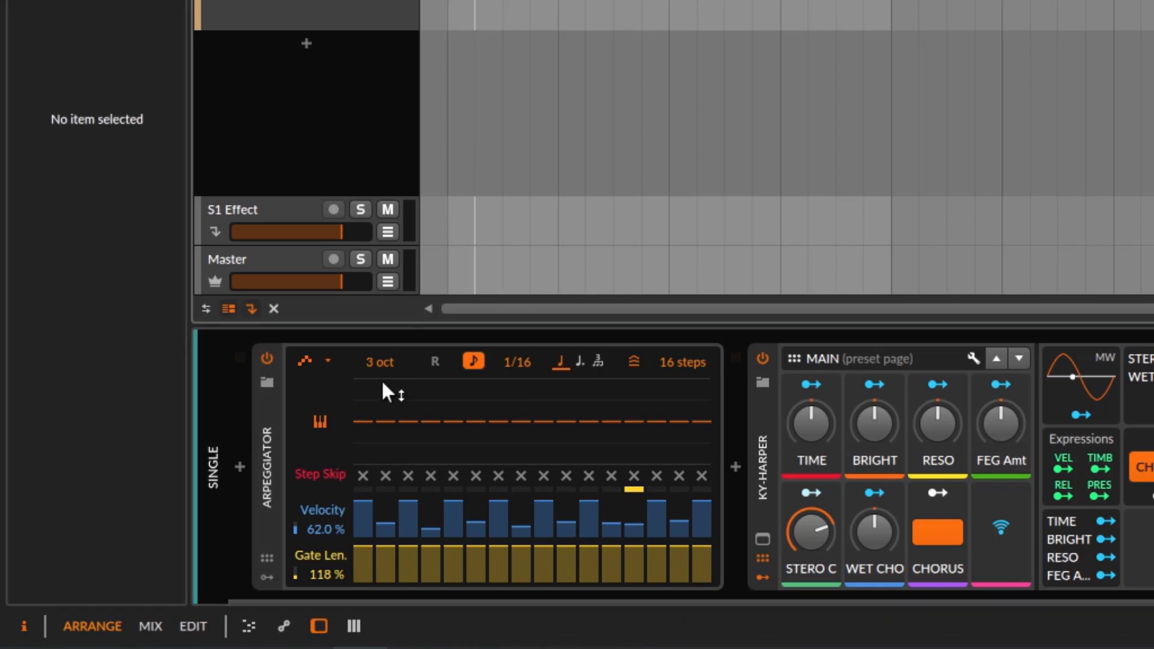
drag(387, 421, 386, 422)
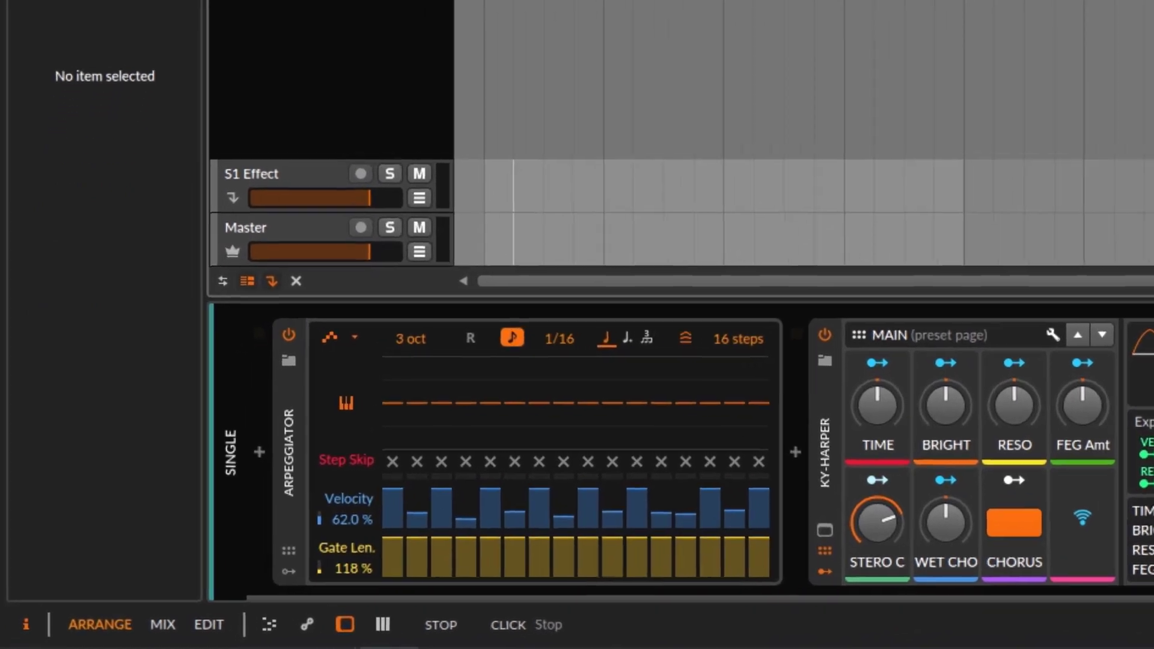
click(94, 31)
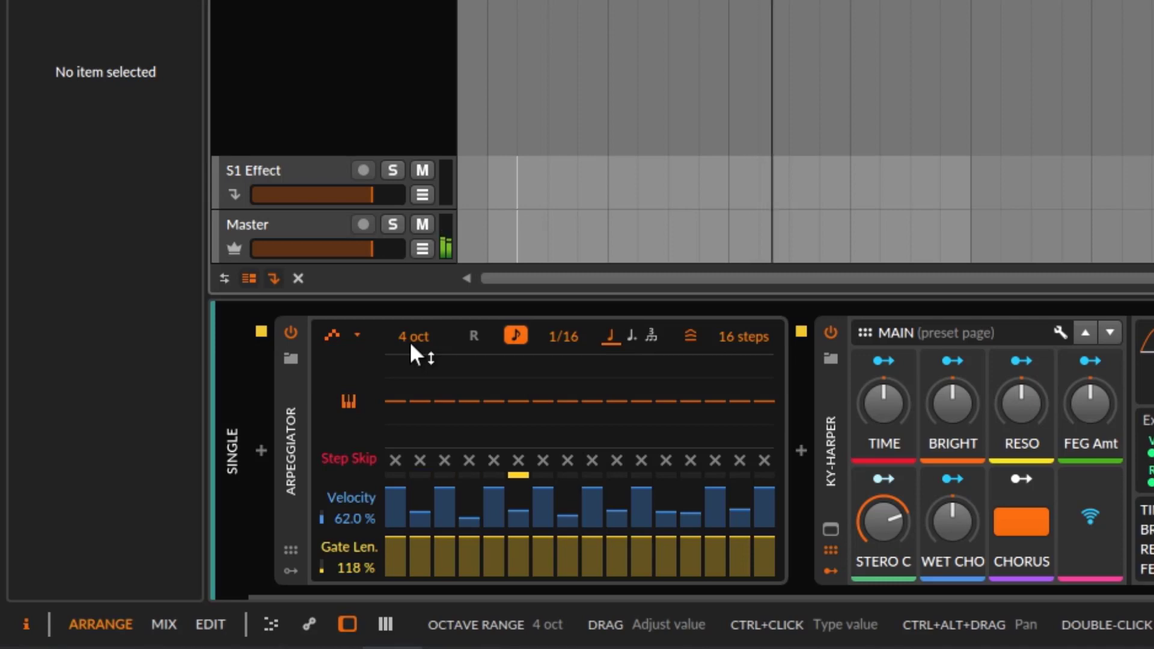
drag(413, 355, 409, 342)
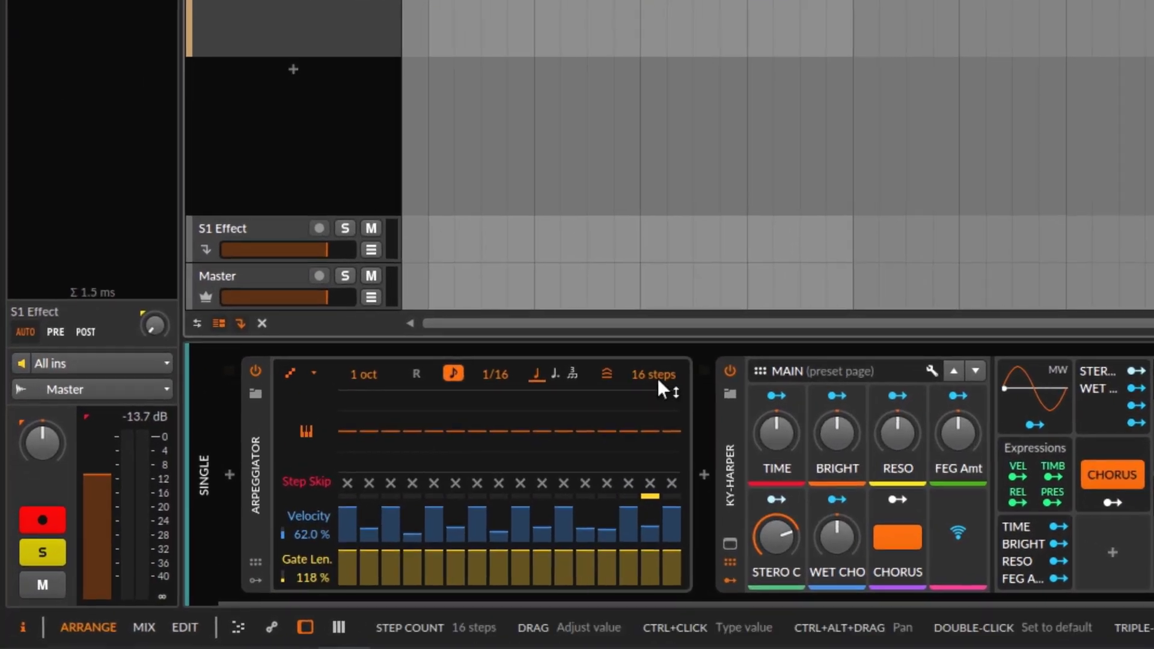
During playback, transpose steps 2, 5, 8, 12 and 14 of the arpeggio upward, with step 12 at 4 semitones.
click(305, 435)
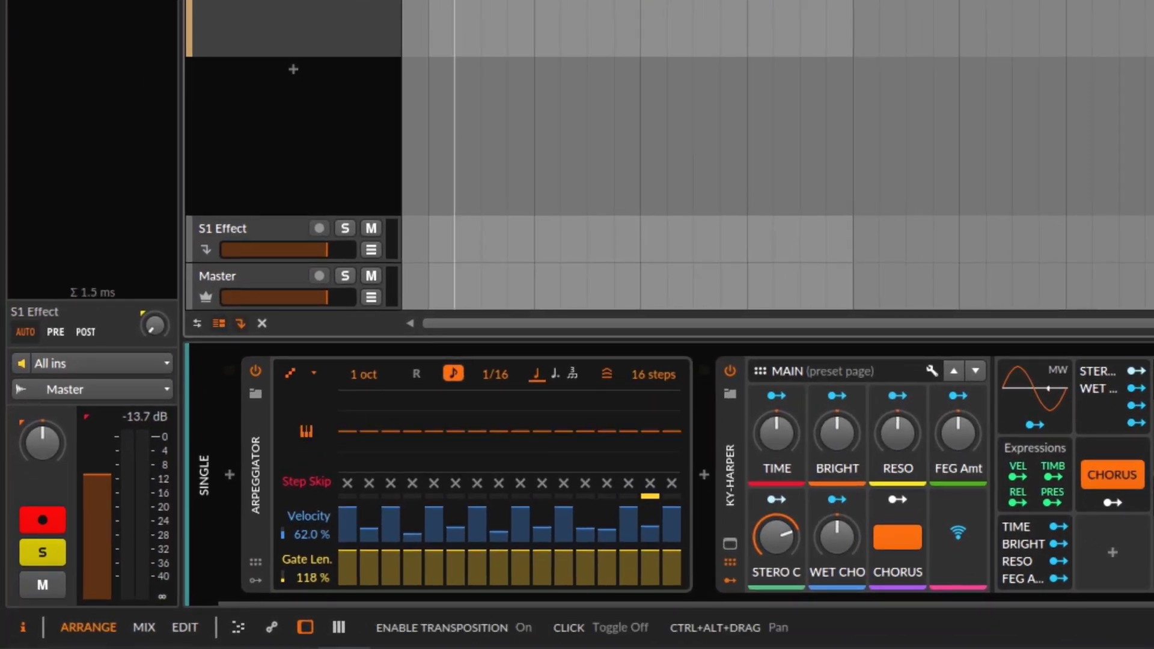
key(space)
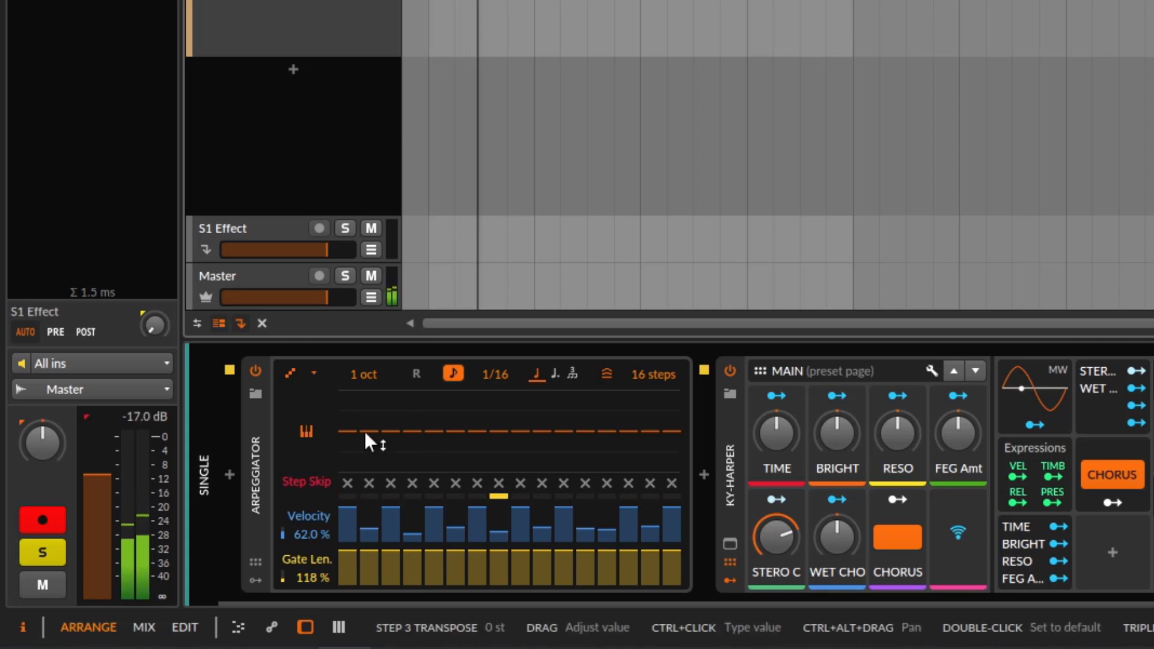
mouse_move(367, 443)
mouse_down()
mouse_move(368, 424)
mouse_move(499, 436)
mouse_up()
drag(585, 442, 628, 436)
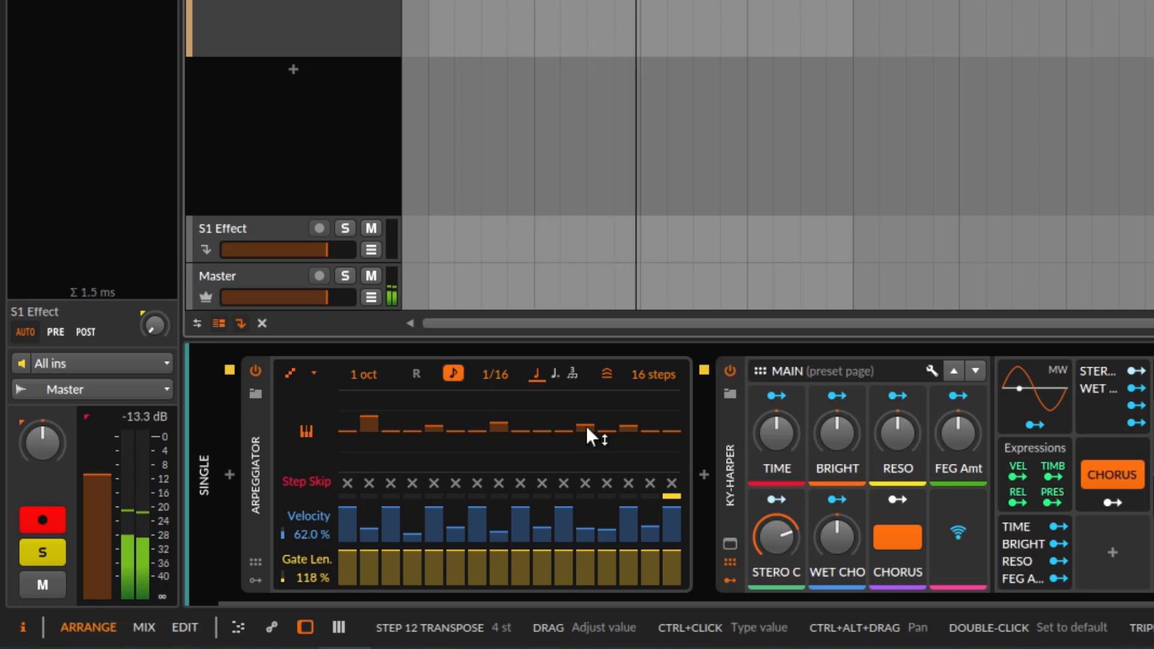
Stop playback and restore the Arpeggiator to its default settings.
key(space)
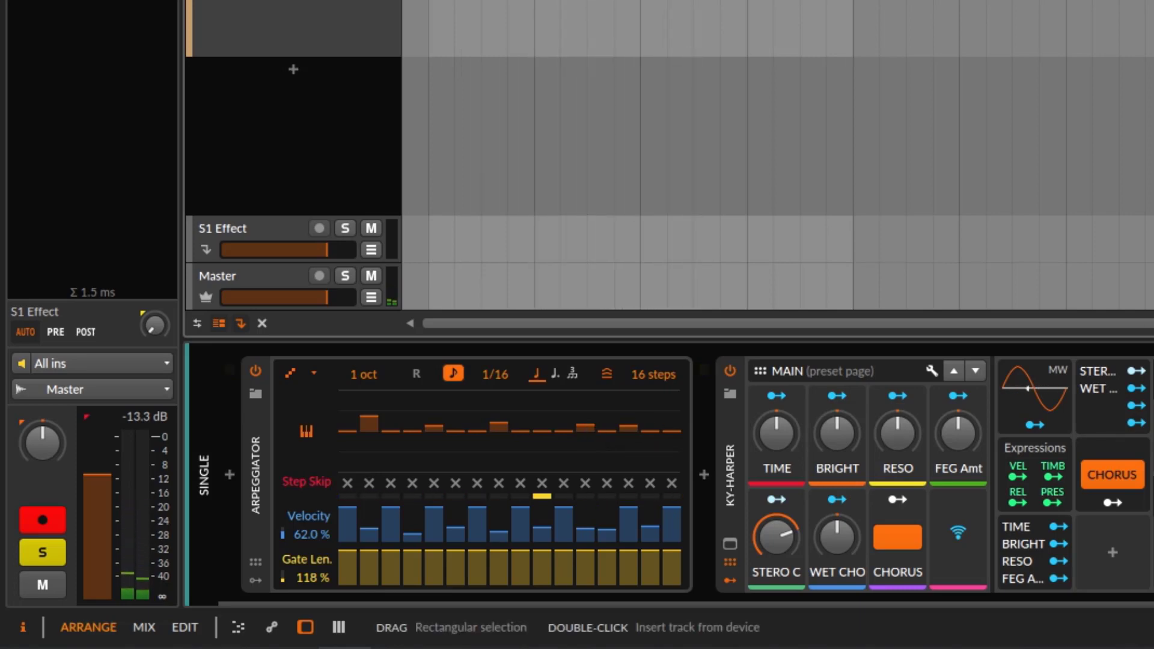
click(268, 484)
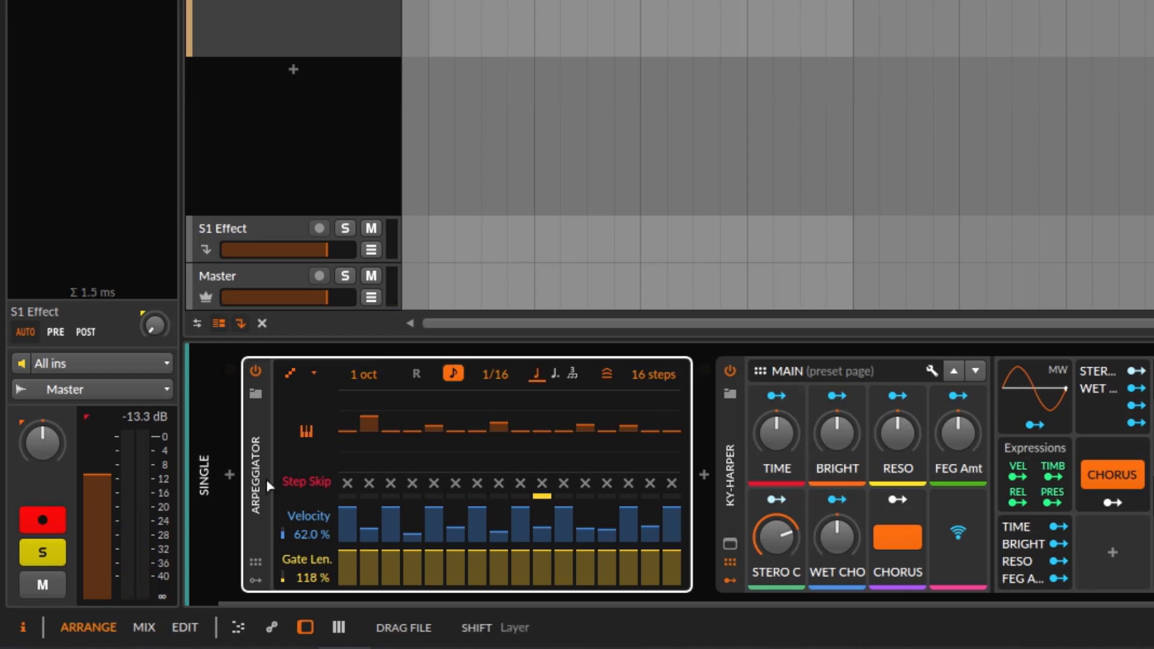
key(ctrl+z)
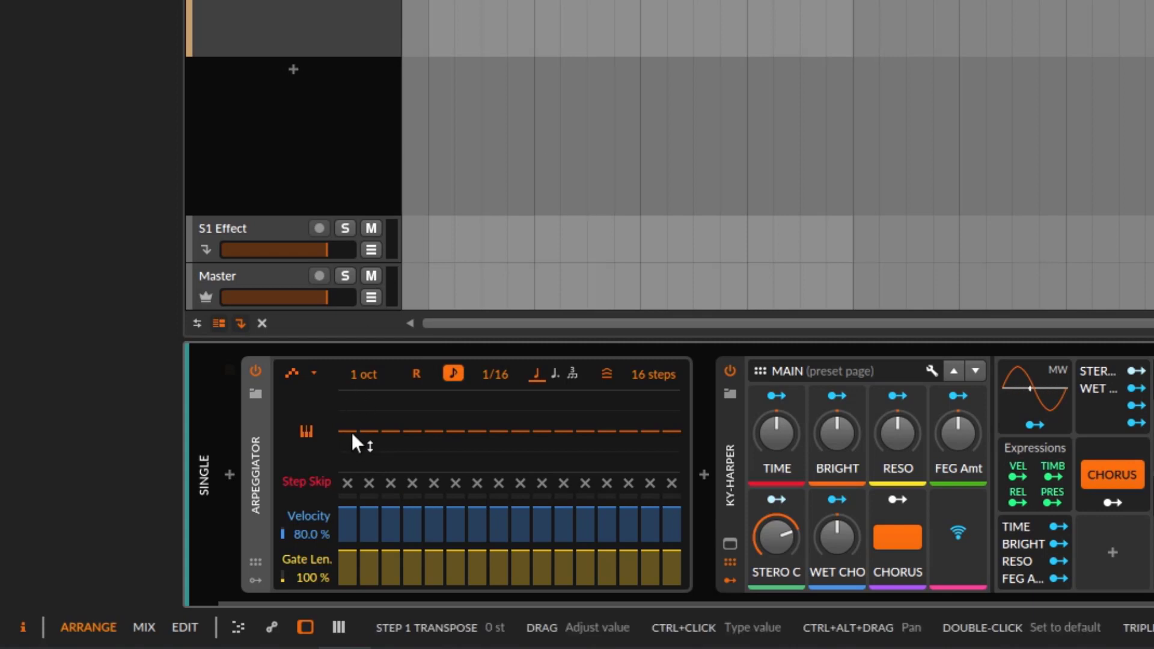
Transpose steps 2 to 4 progressively upward, with step 2 at +3 st and step 4 at +10 st, and start playback.
drag(370, 428, 370, 420)
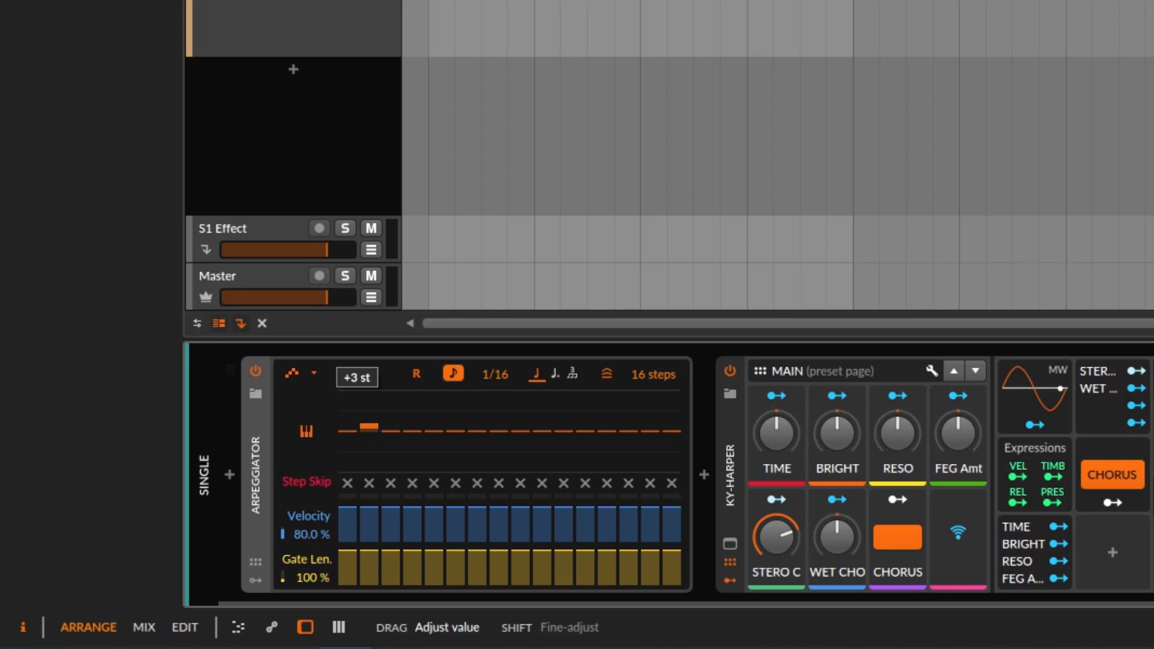
drag(391, 431, 390, 422)
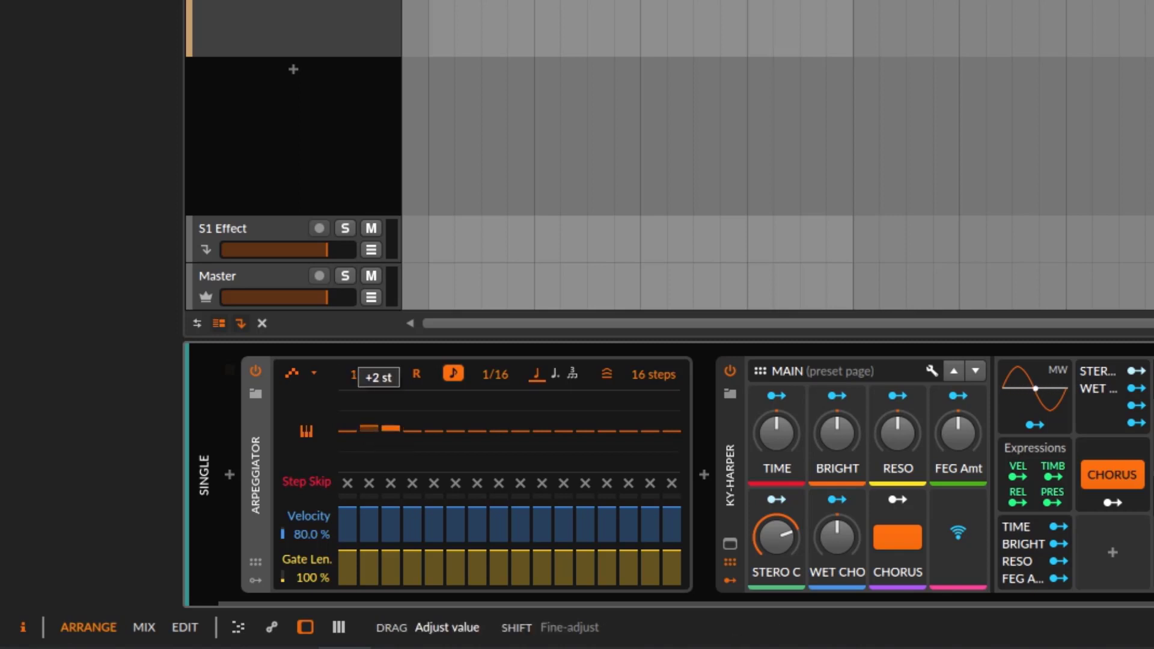
click(412, 431)
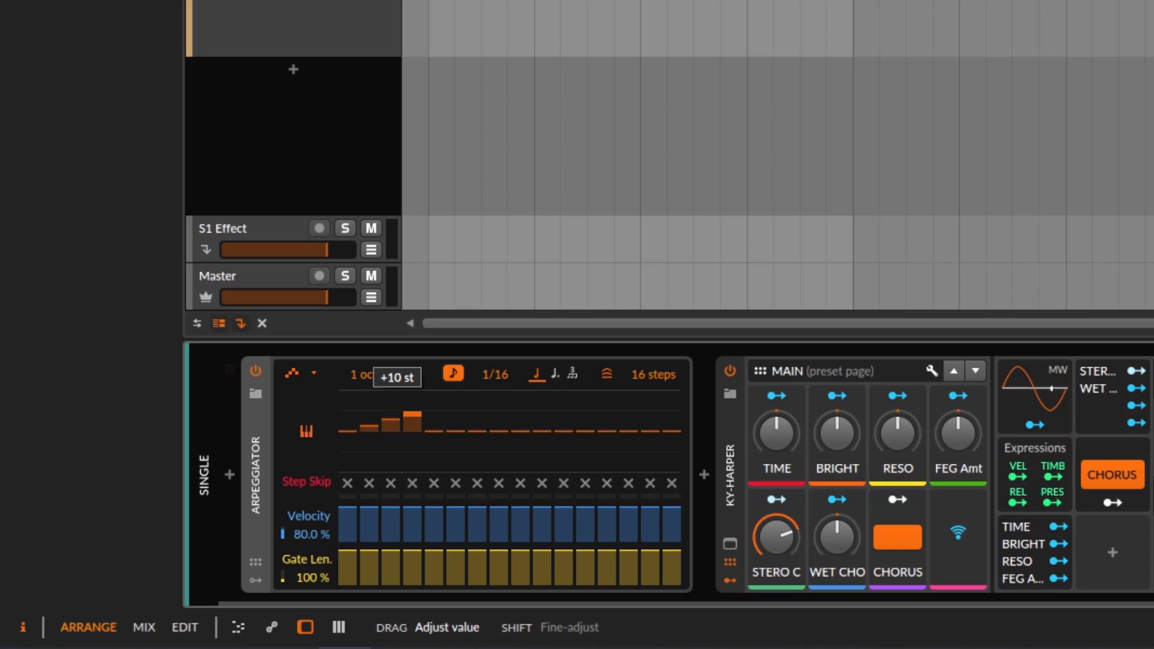
key(space)
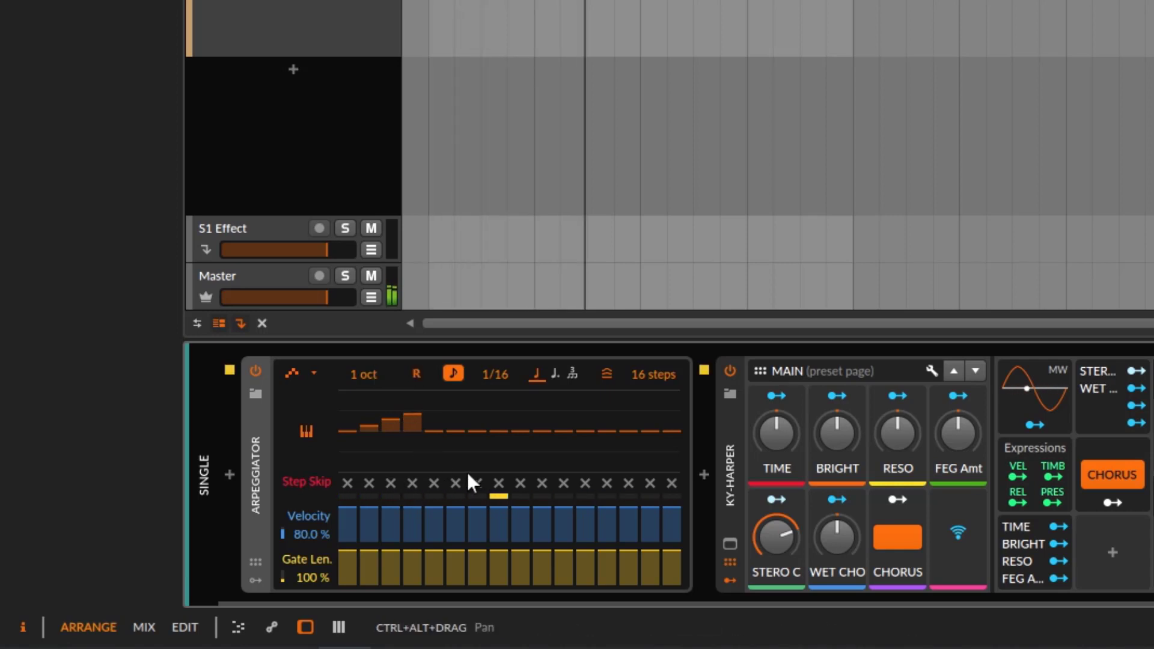
Transpose step 6 of the arpeggio to +12 st and steps 7 and 8 to -12 st.
click(456, 429)
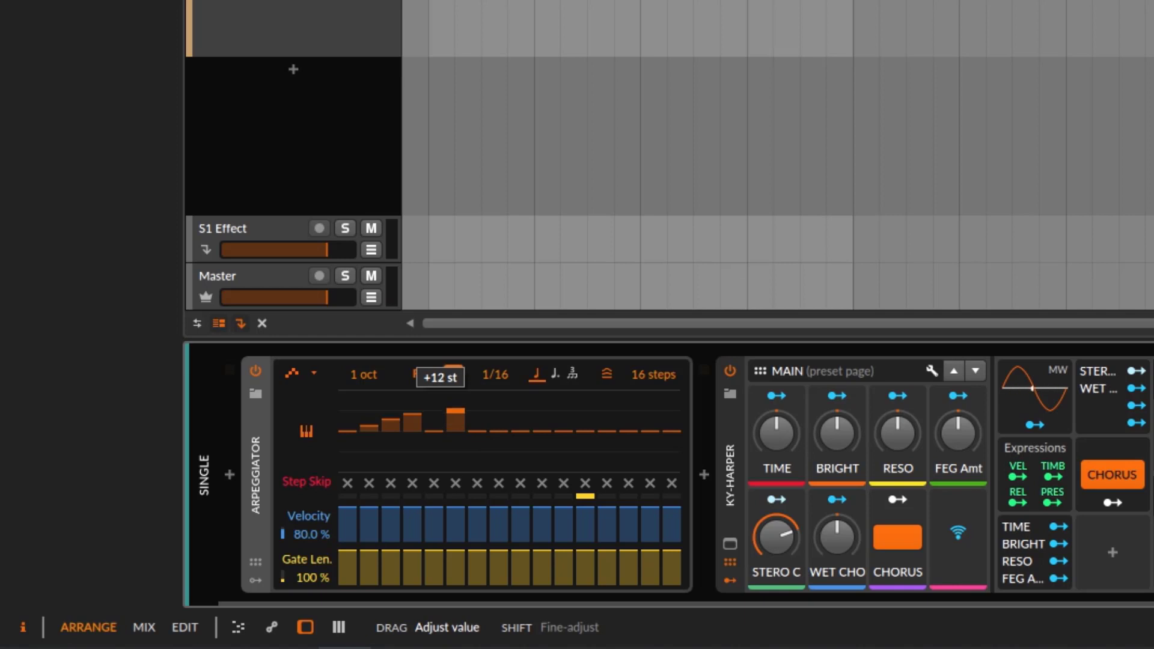
drag(455, 415, 456, 421)
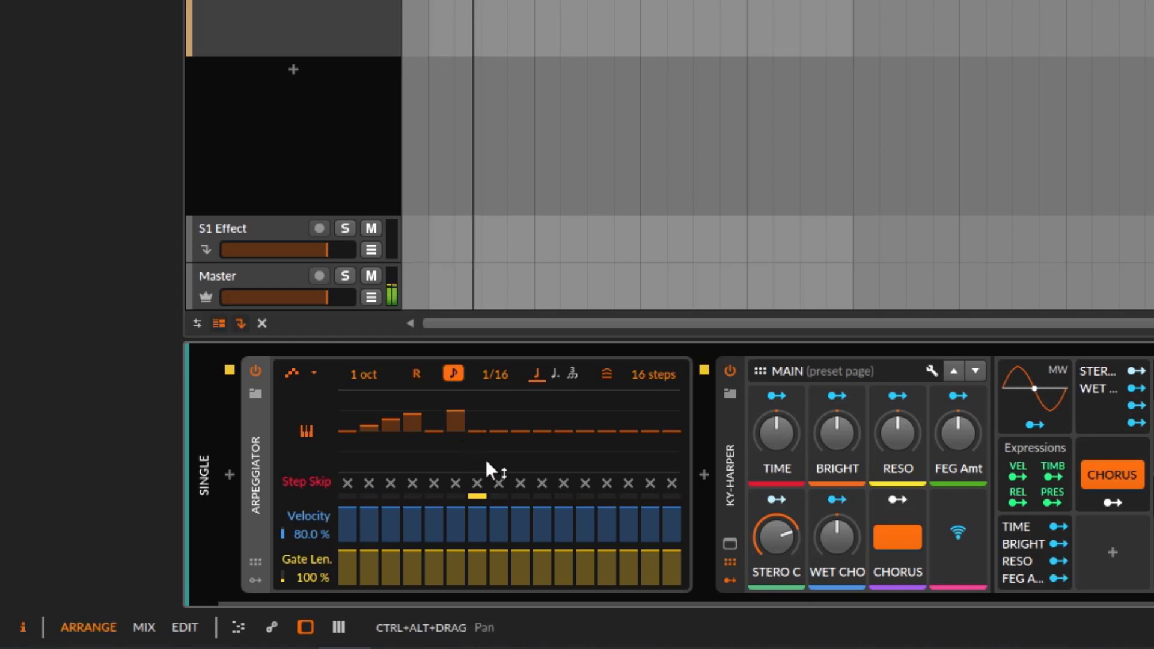
drag(477, 431, 477, 438)
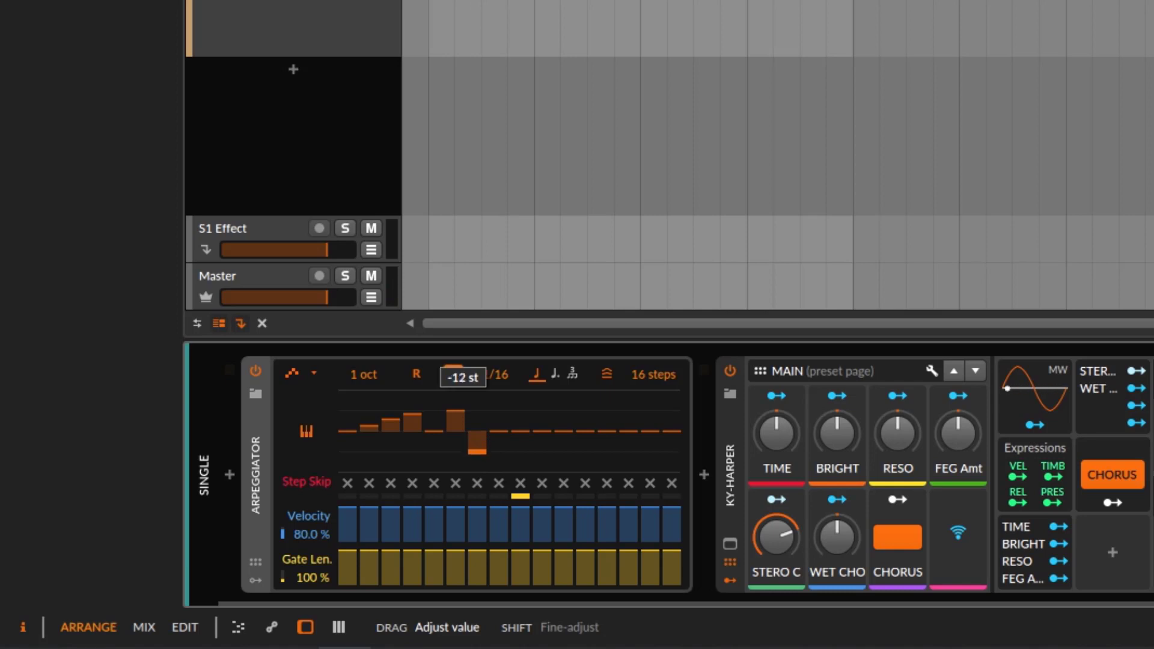
mouse_move(477, 438)
mouse_down()
mouse_move(477, 451)
mouse_move(499, 437)
mouse_up()
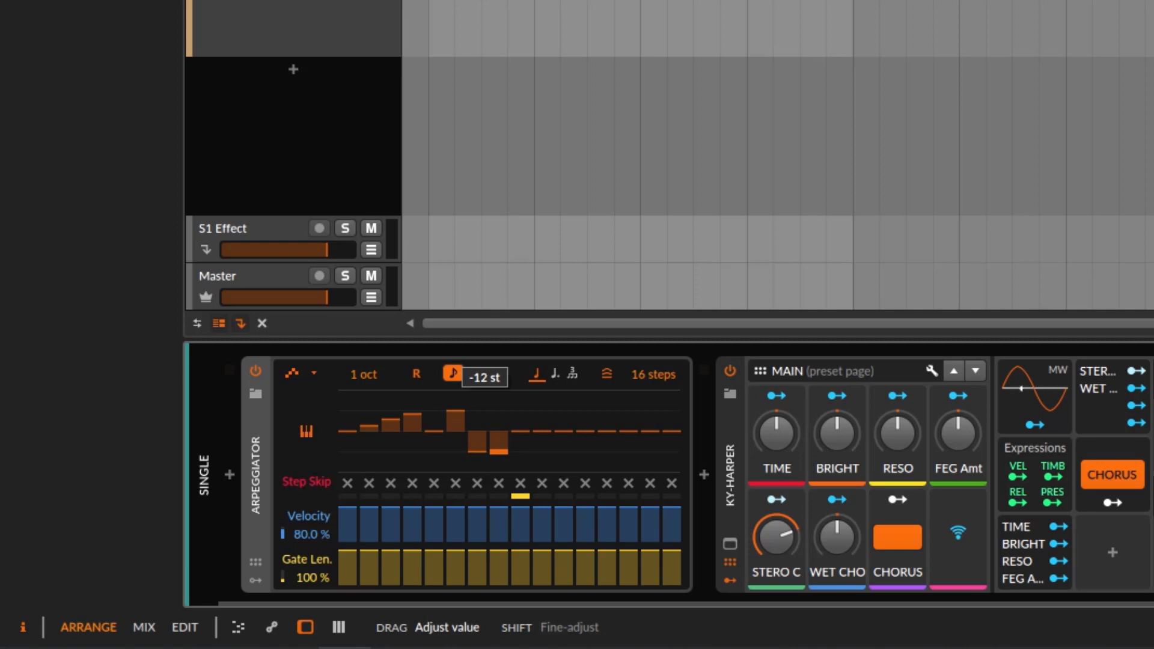
Transpose arpeggio steps 10 to 12 progressively upward, with step 11 at +7 st, and raise step 14 level with step 6.
click(520, 429)
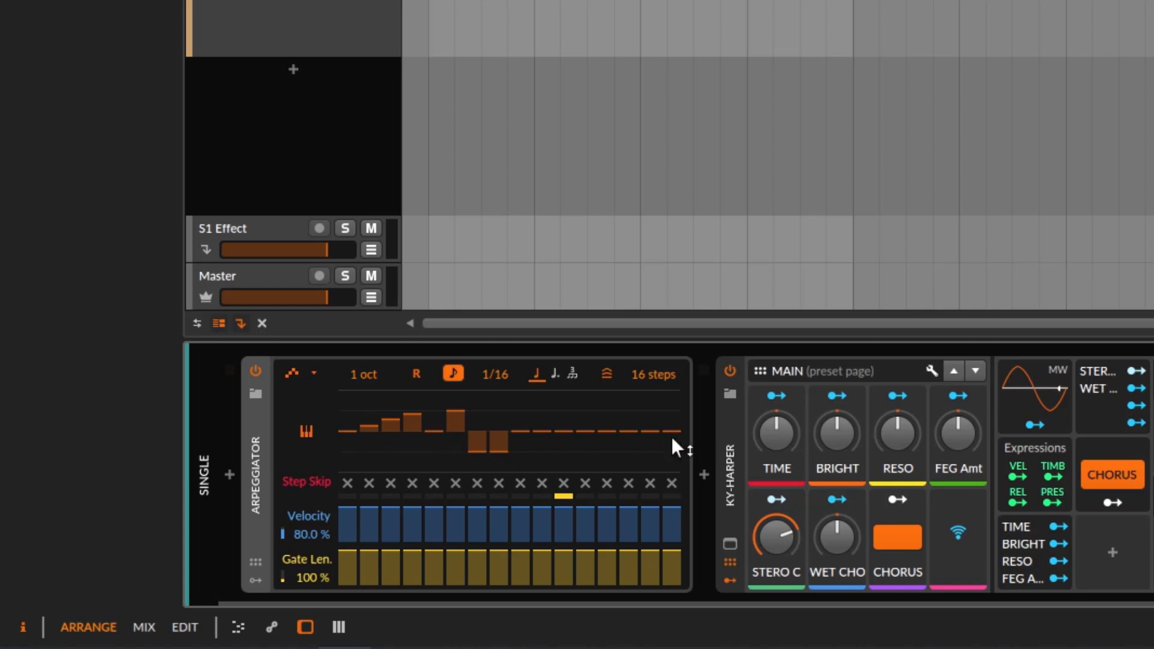
drag(546, 431, 546, 420)
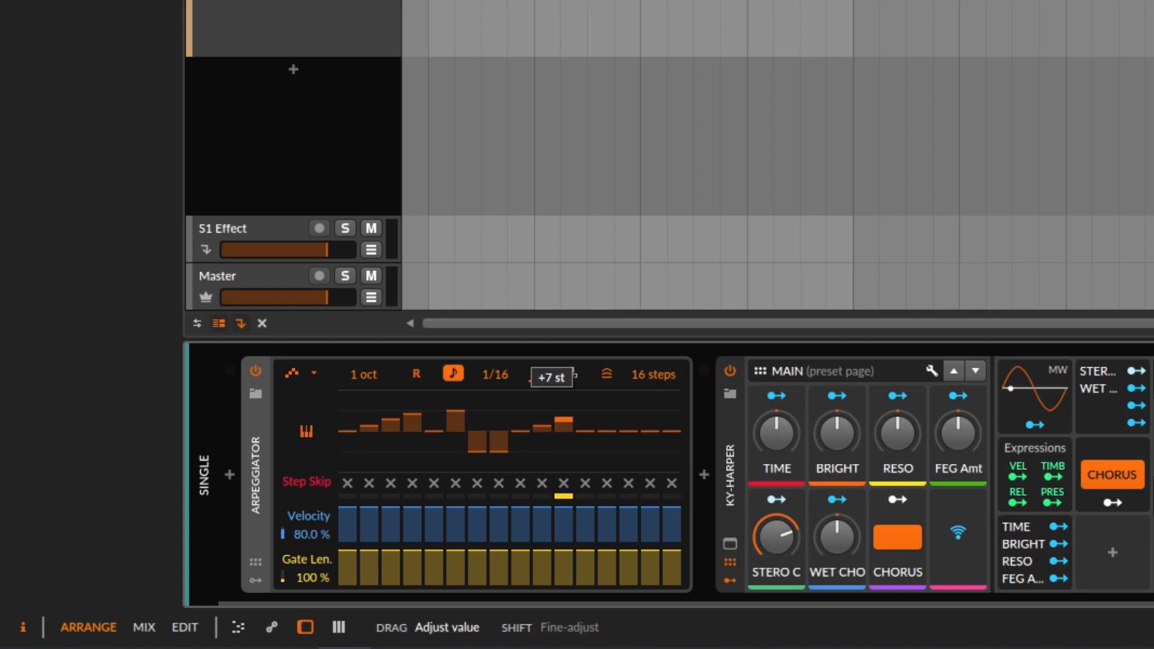
drag(567, 428, 630, 419)
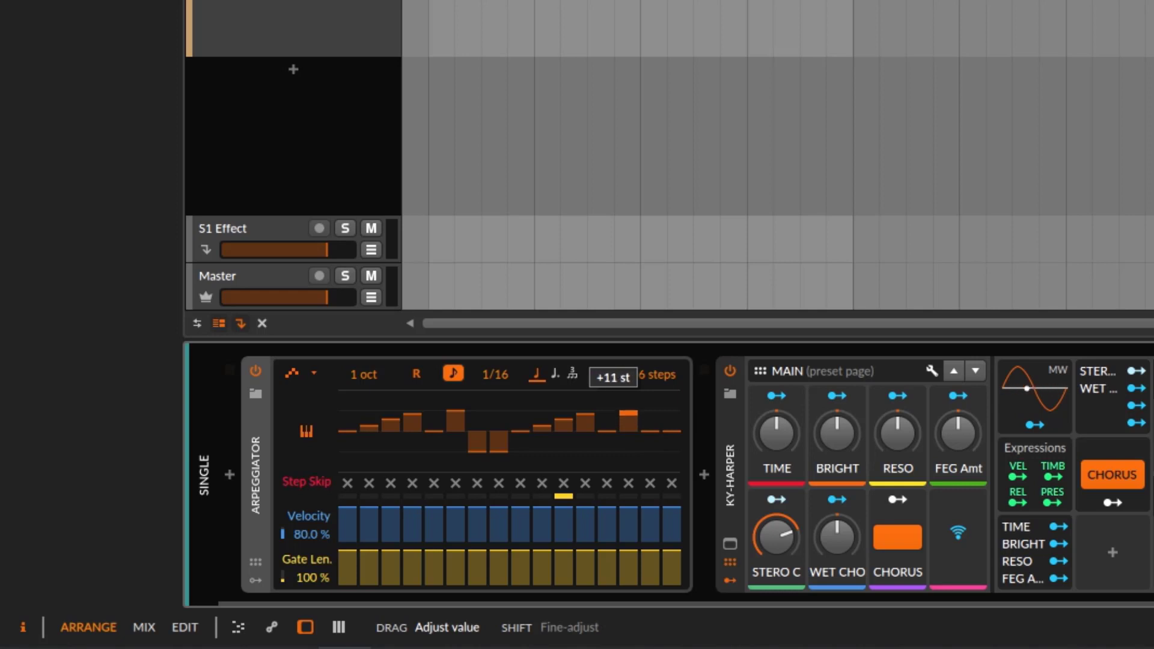
drag(630, 416, 630, 414)
Transpose arpeggio step 15 to -12 st, raise step 16 level with step 14, and stop playback.
click(649, 430)
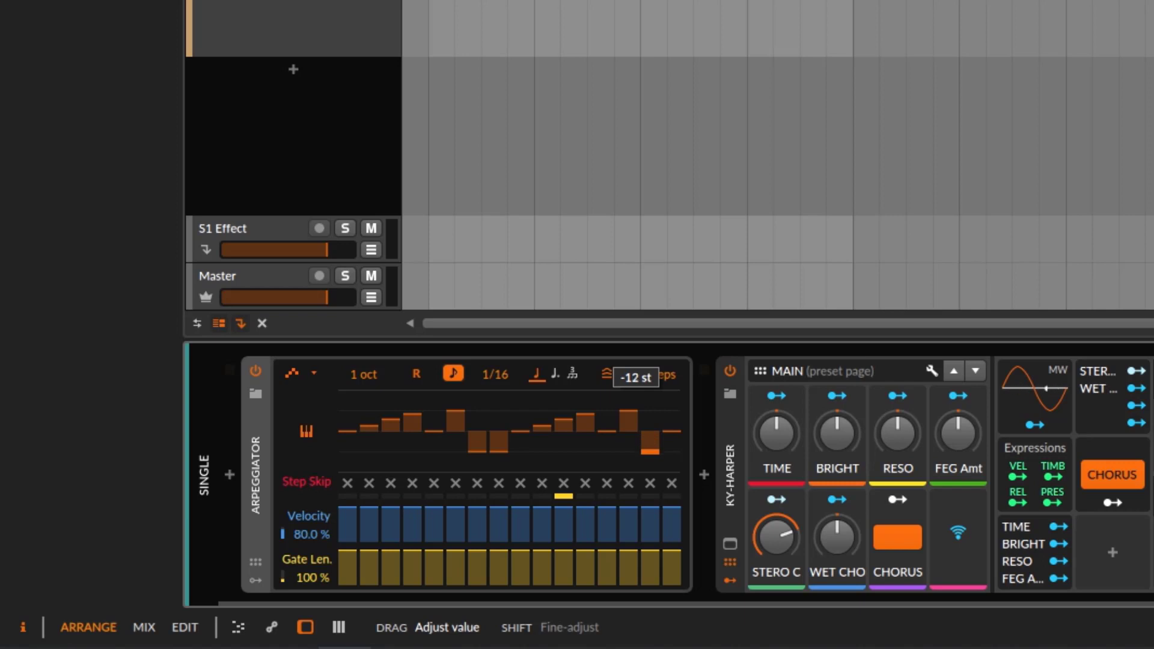
drag(650, 449, 668, 414)
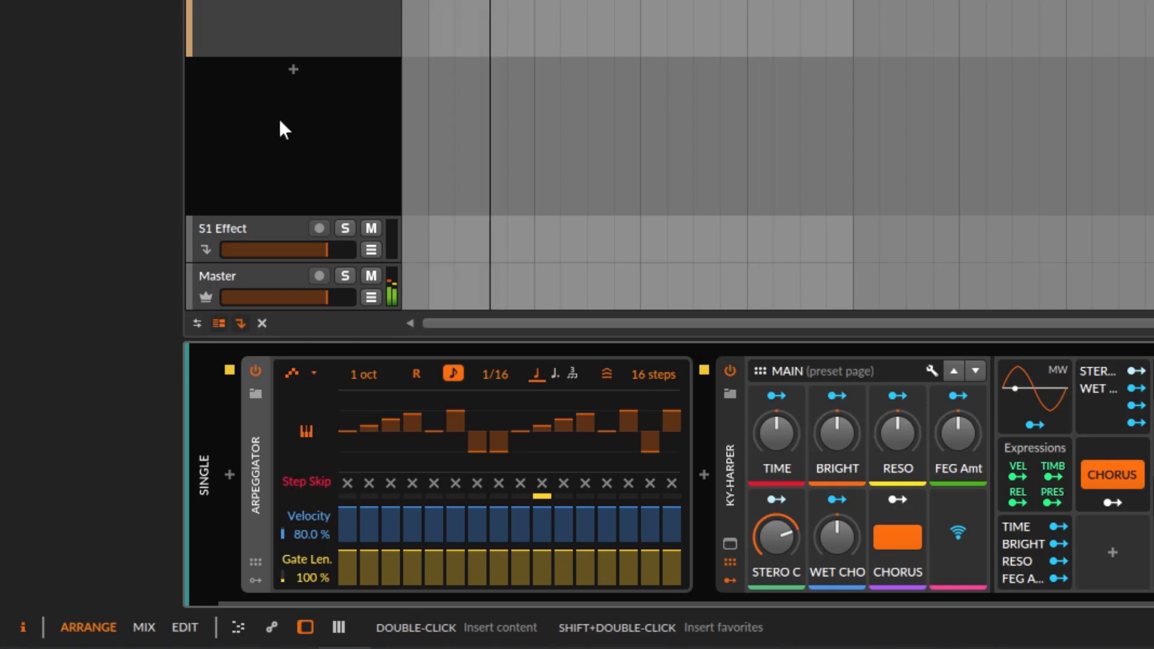
key(space)
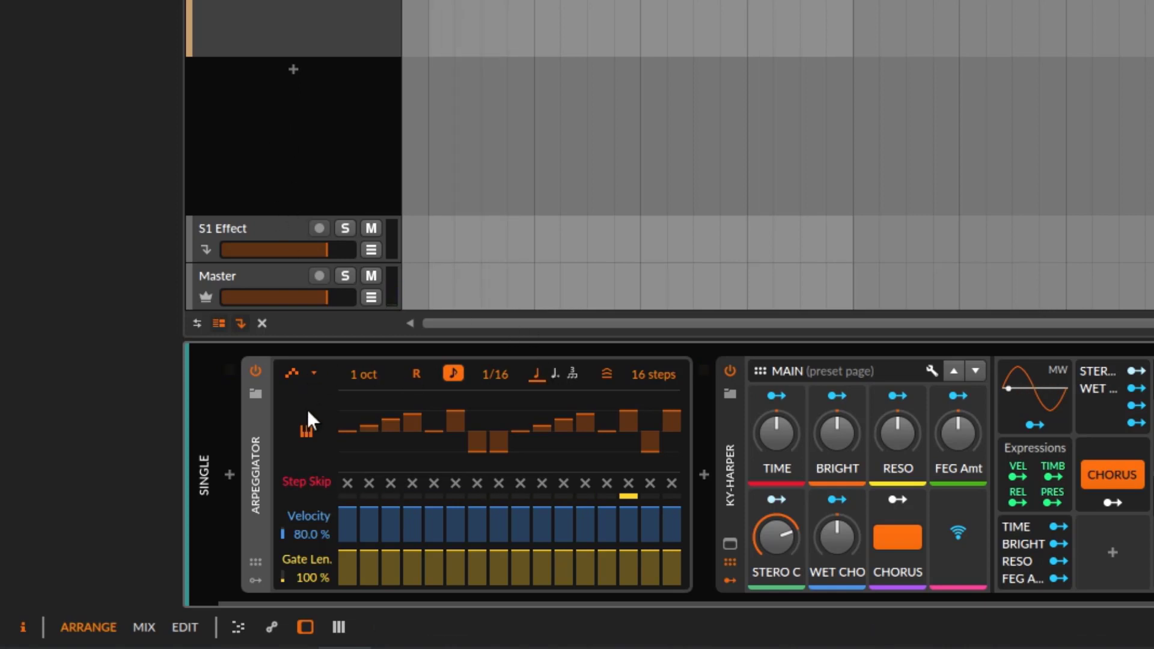
click(302, 380)
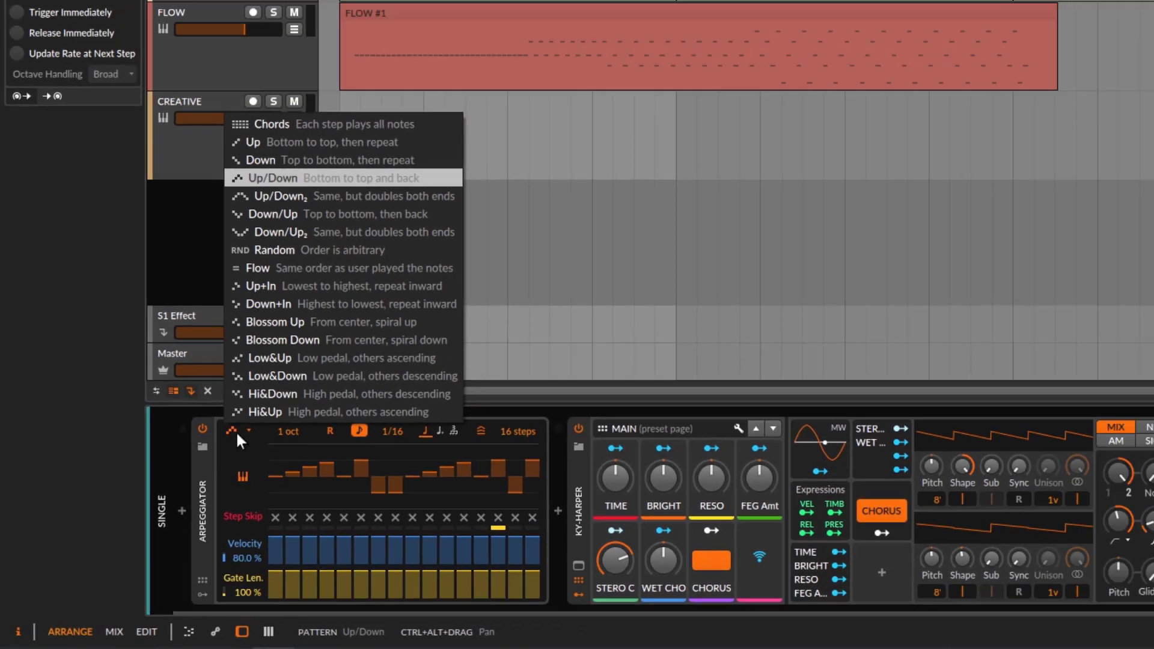
click(322, 168)
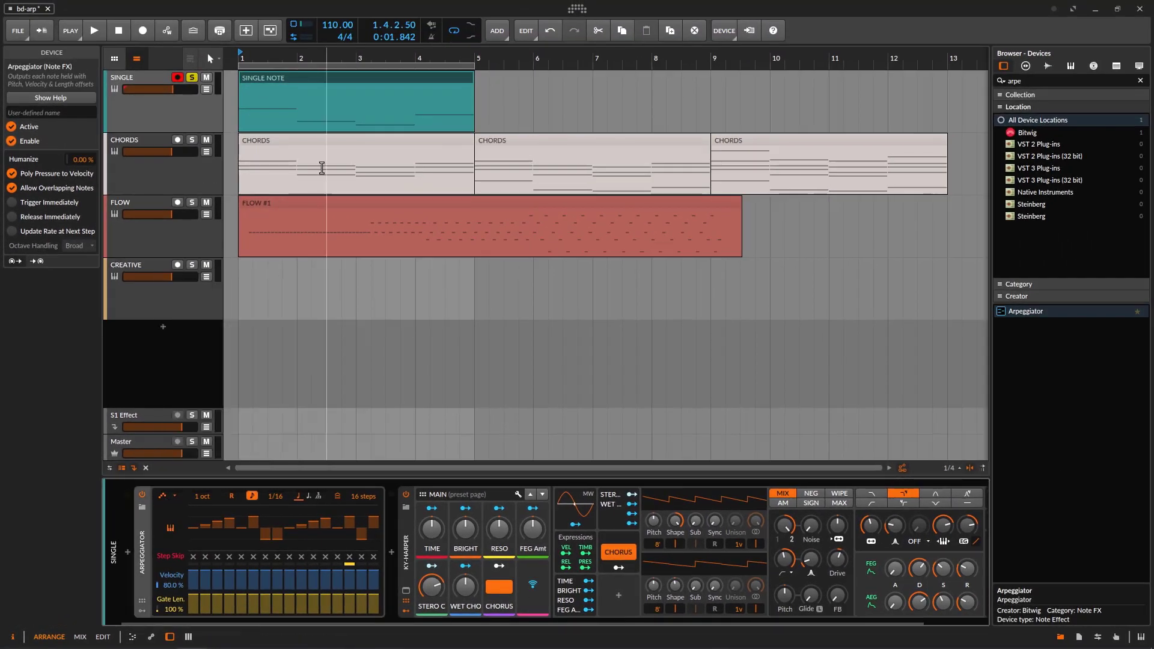
click(322, 168)
Select the SINGLE track, enable the global groove in the playback settings, and raise its shuffle amount.
click(184, 125)
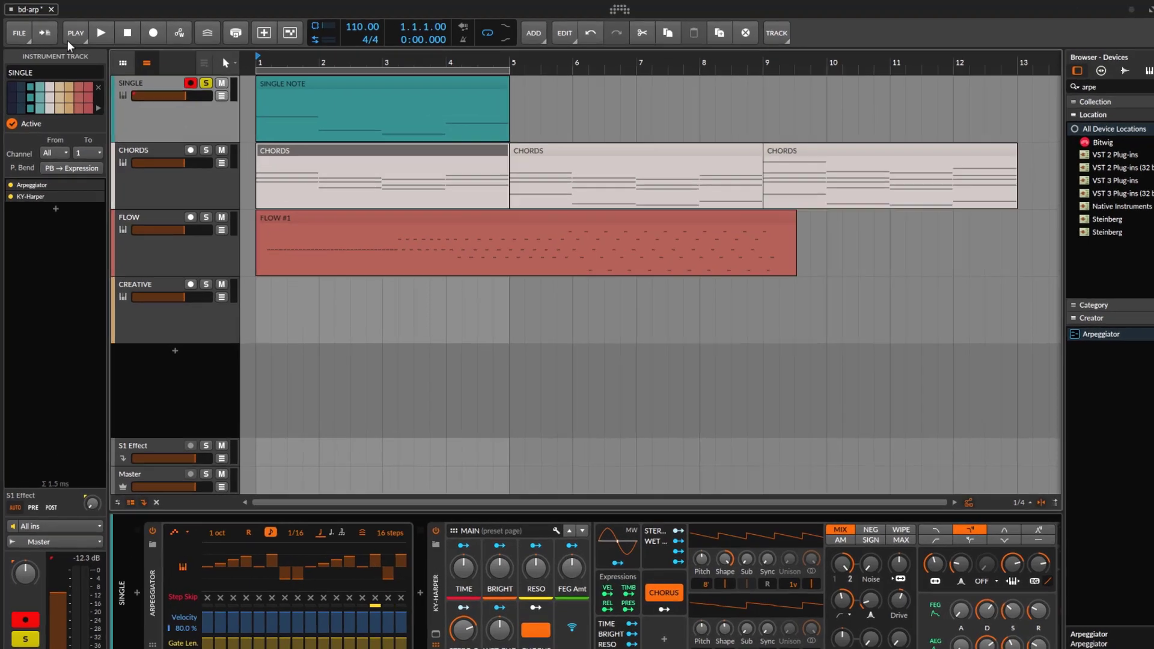
click(70, 31)
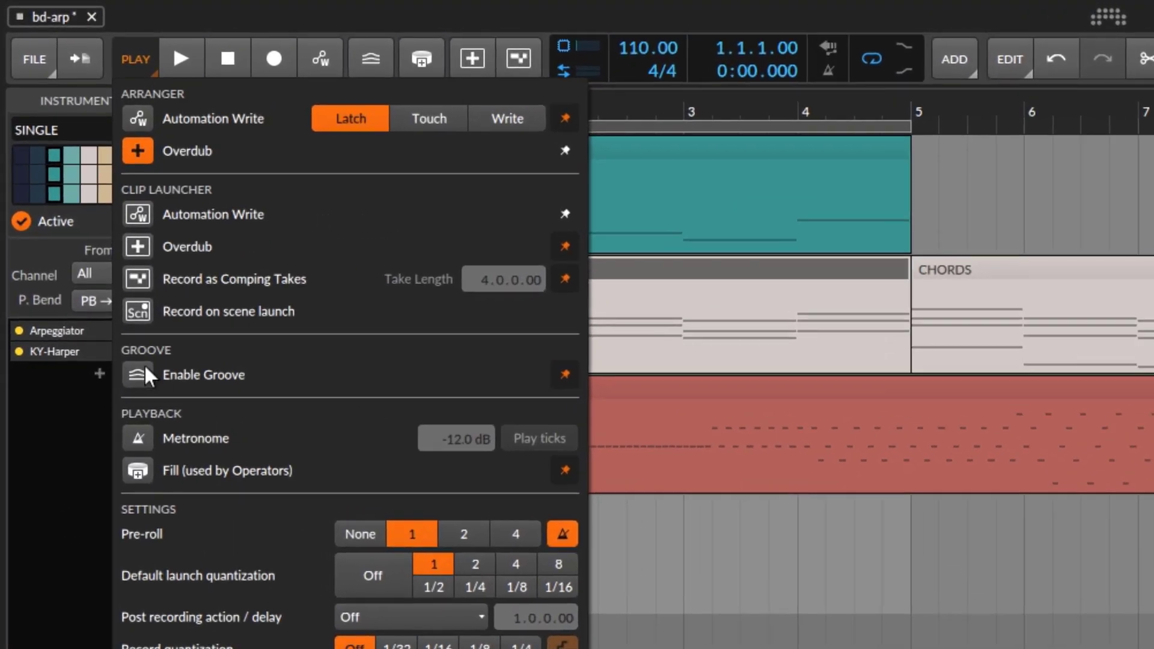
click(72, 192)
drag(149, 394, 149, 368)
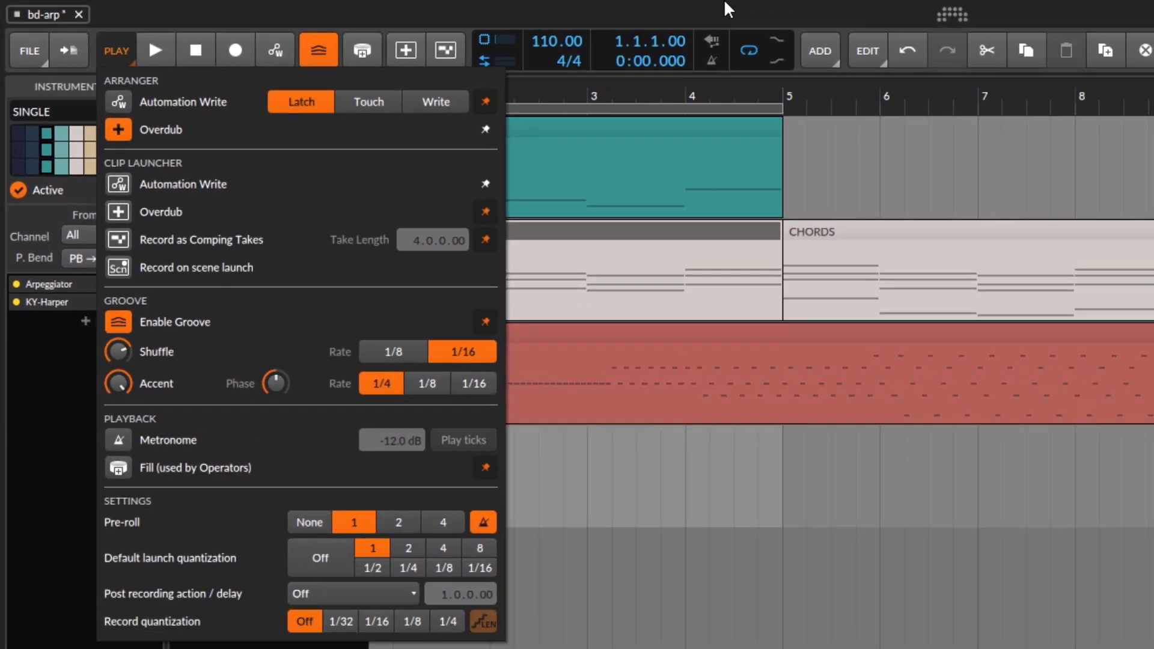
click(703, 283)
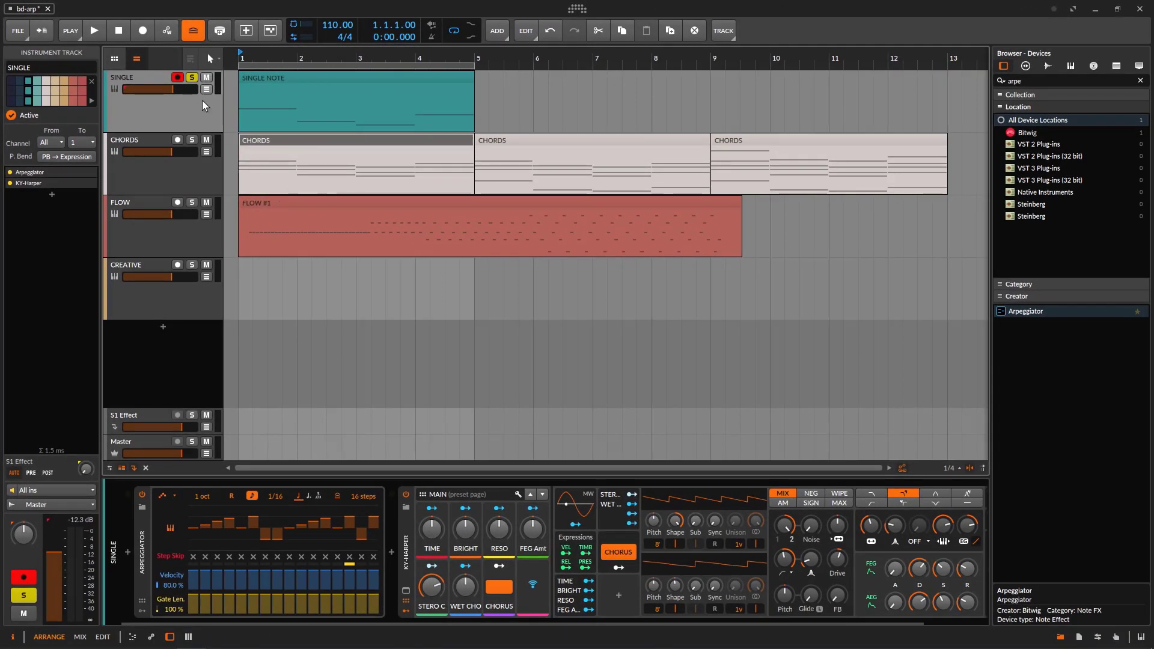
Play the SINGLE NOTE clip, turn off shuffle in its track's Arpeggiator as well as the global groove, and stop playback.
click(283, 99)
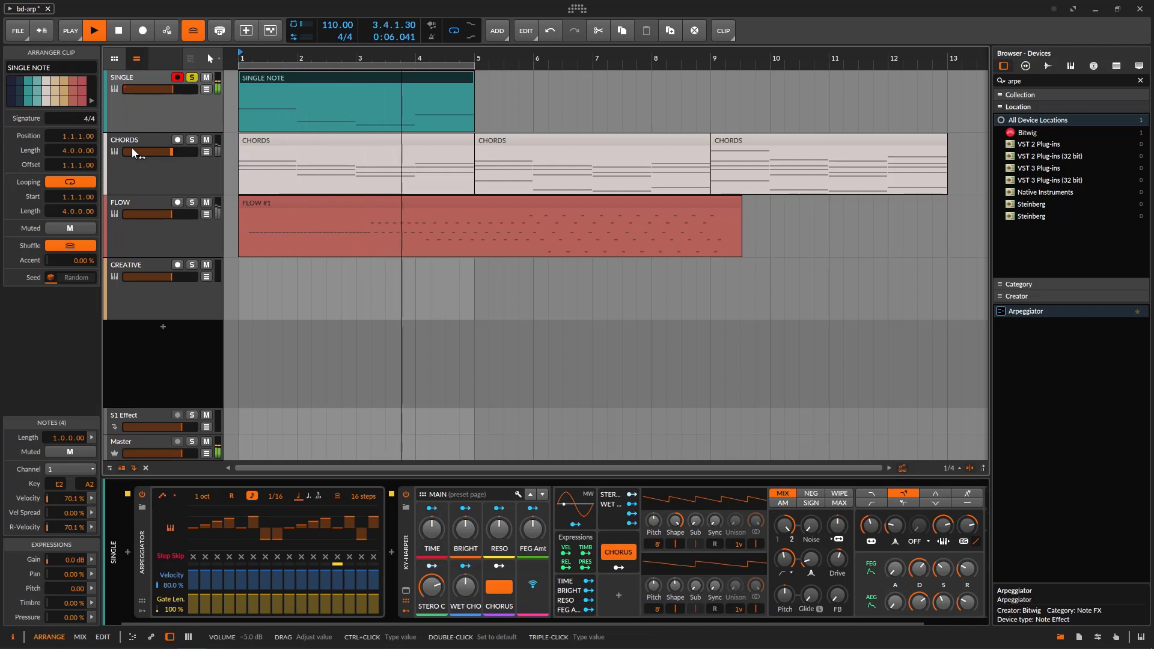
click(336, 499)
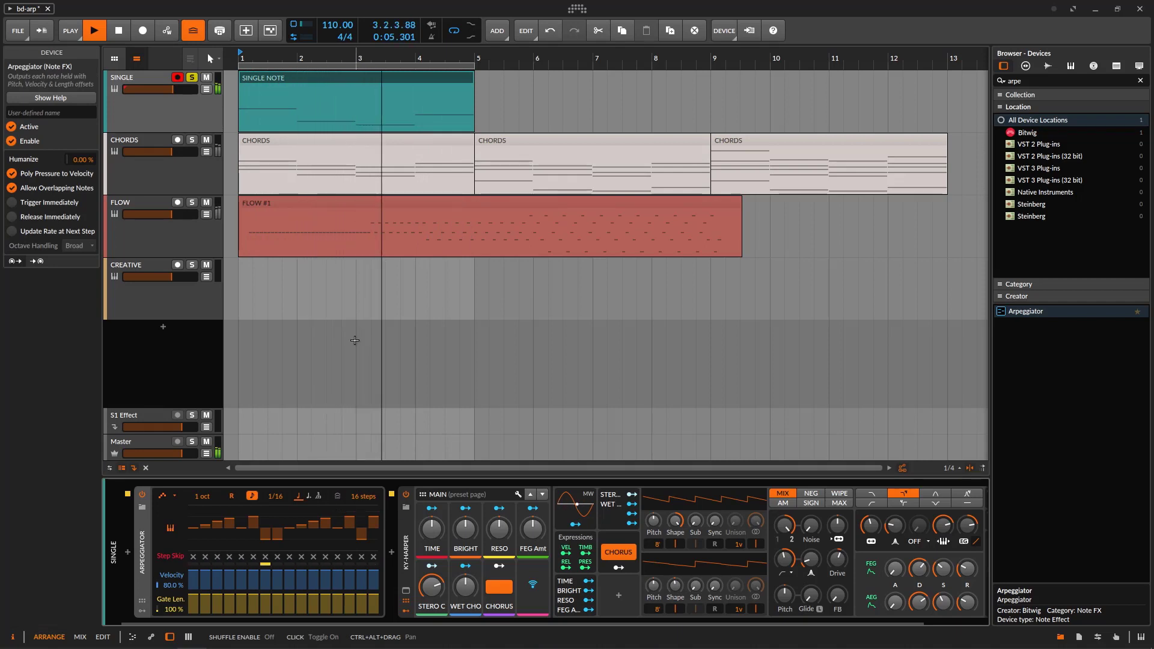
key(space)
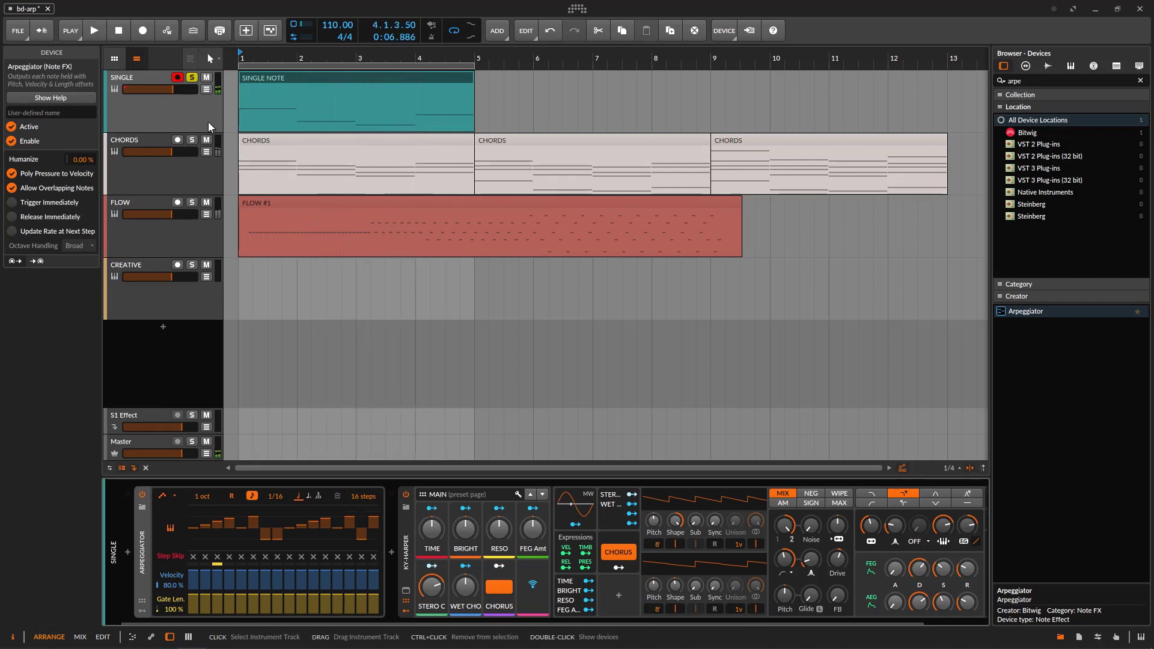
Unsolo the SINGLE track, then select and solo the CHORDS track.
click(208, 125)
right_click(192, 106)
click(184, 162)
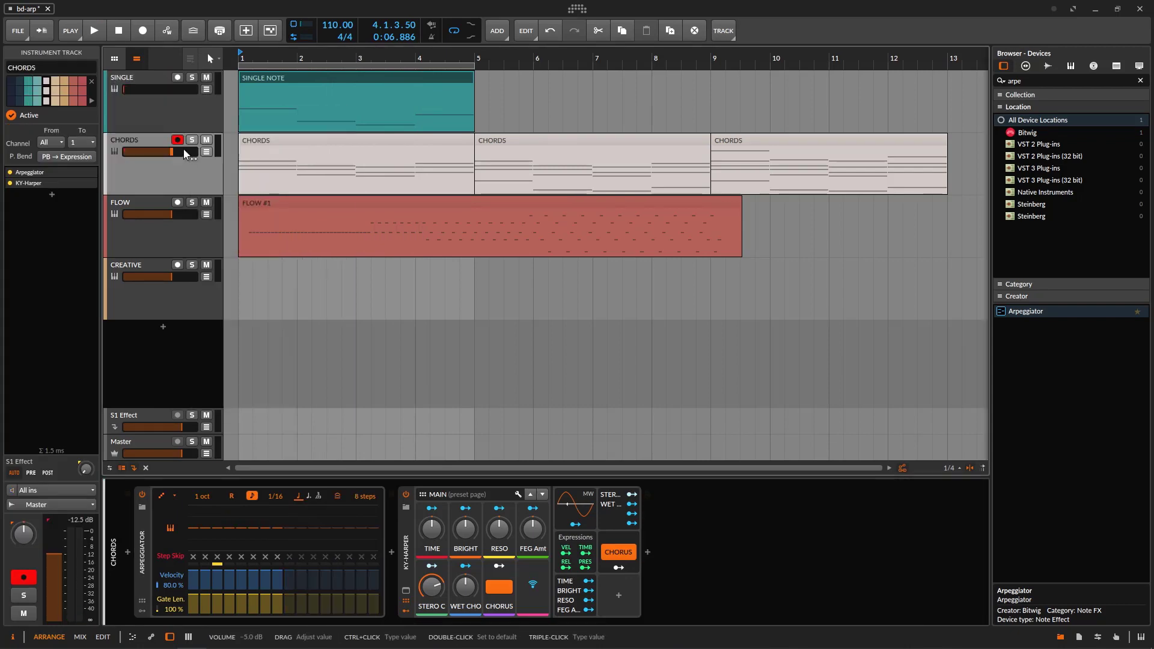
click(191, 139)
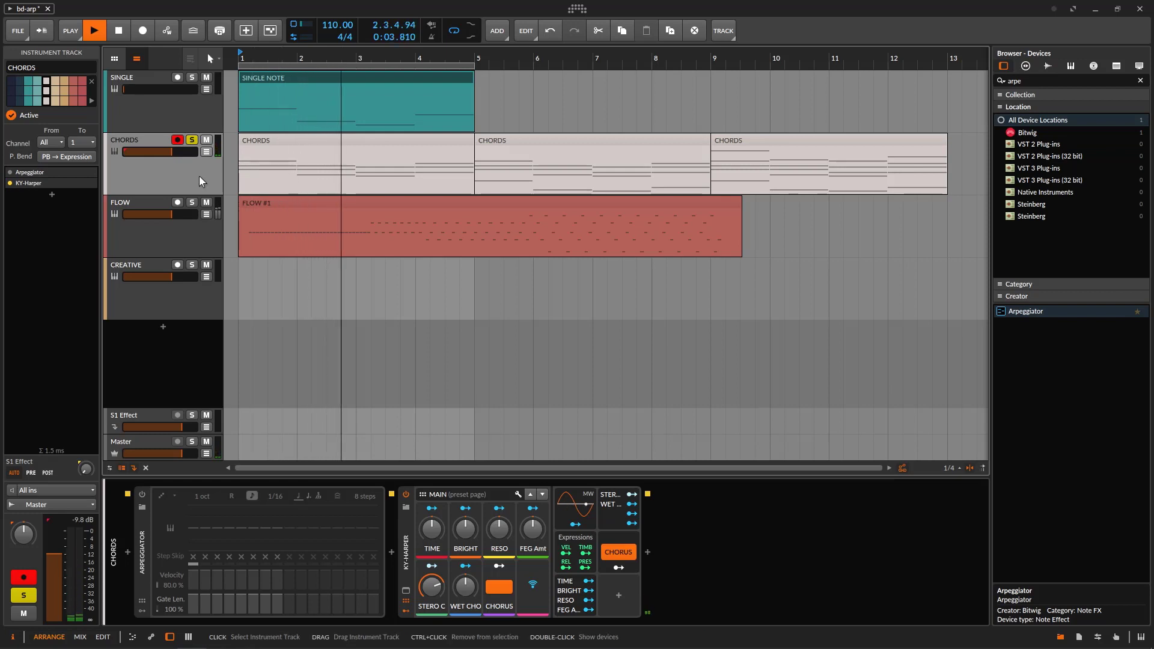
Stop playback, re-enable the CHORDS track's Arpeggiator and replace it with a fresh Arpeggiator from the device browser.
key(space)
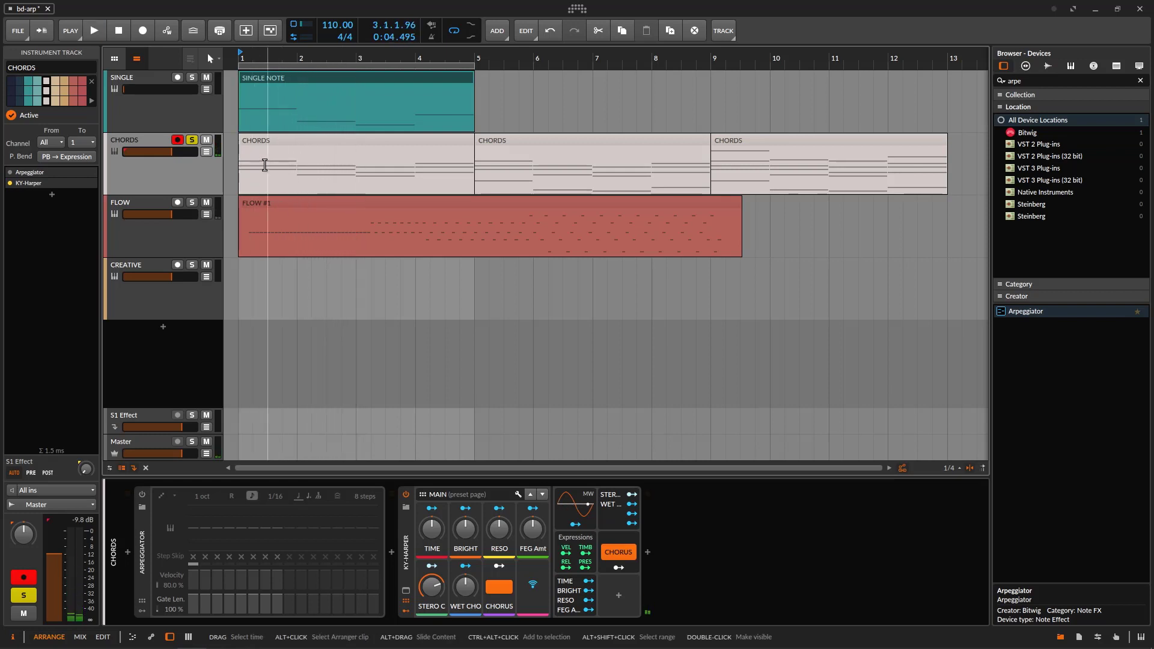
click(143, 493)
drag(365, 495, 365, 496)
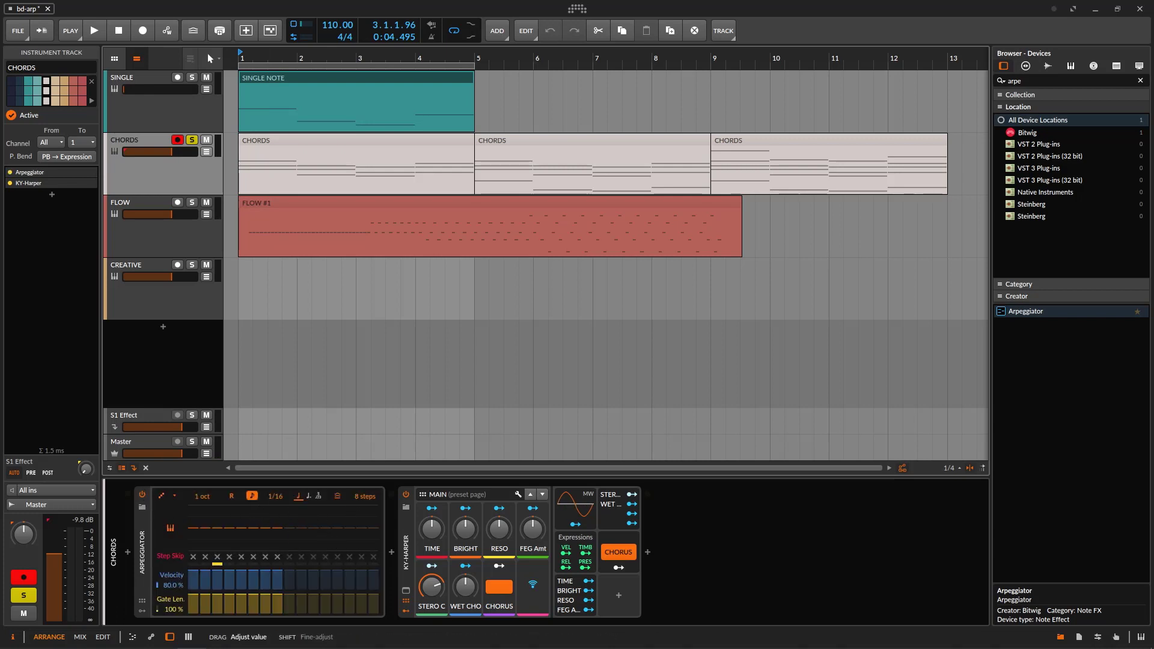
drag(999, 311, 276, 544)
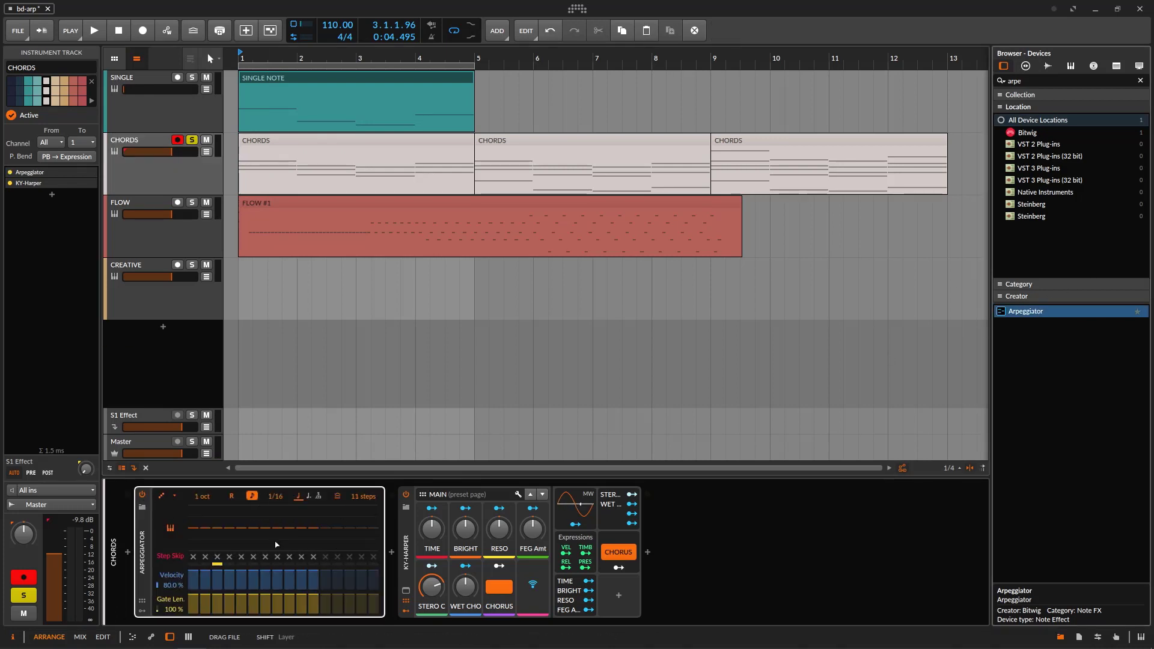
Start playback and set the new Arpeggiator's global velocity to 100 % and global gate length to 50 %.
drag(154, 575, 154, 575)
key(space)
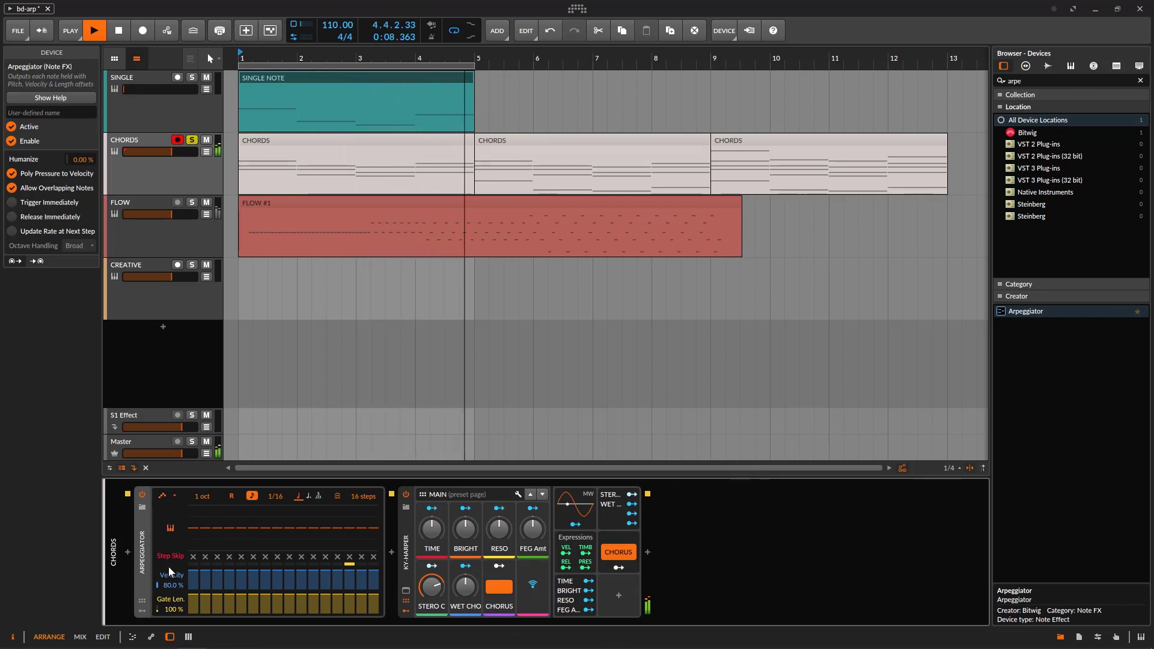
drag(175, 582, 173, 637)
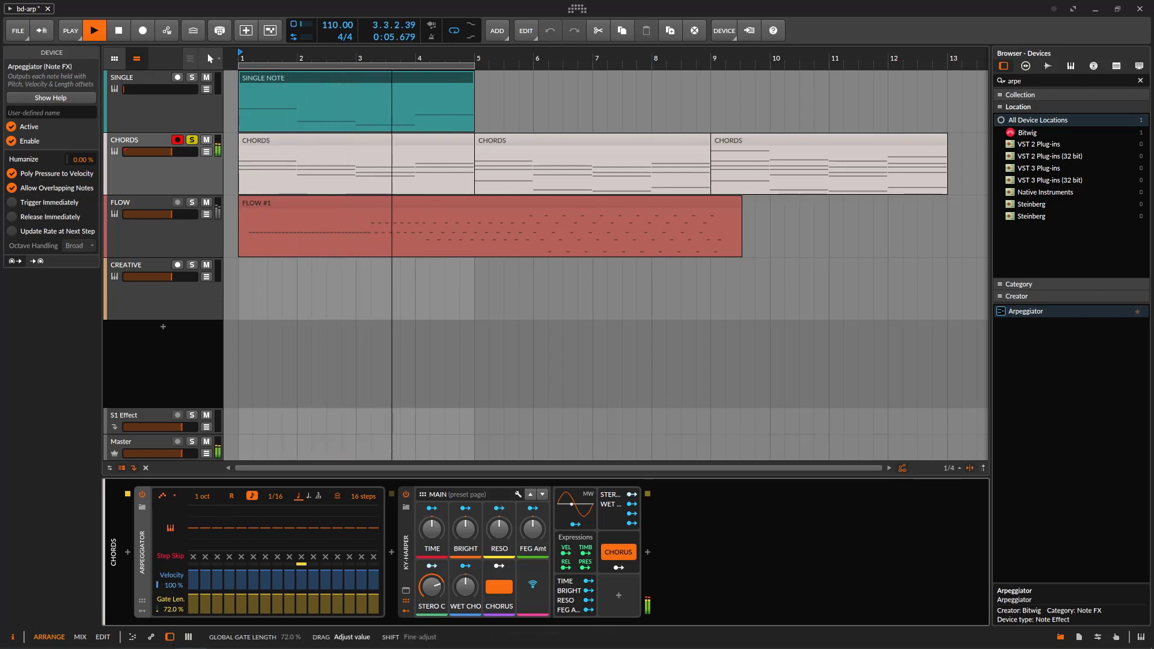
Try skipping steps 2, 5, 9, 12 and 15 of the CHORDS arpeggio, and clear all the step skips again.
click(205, 556)
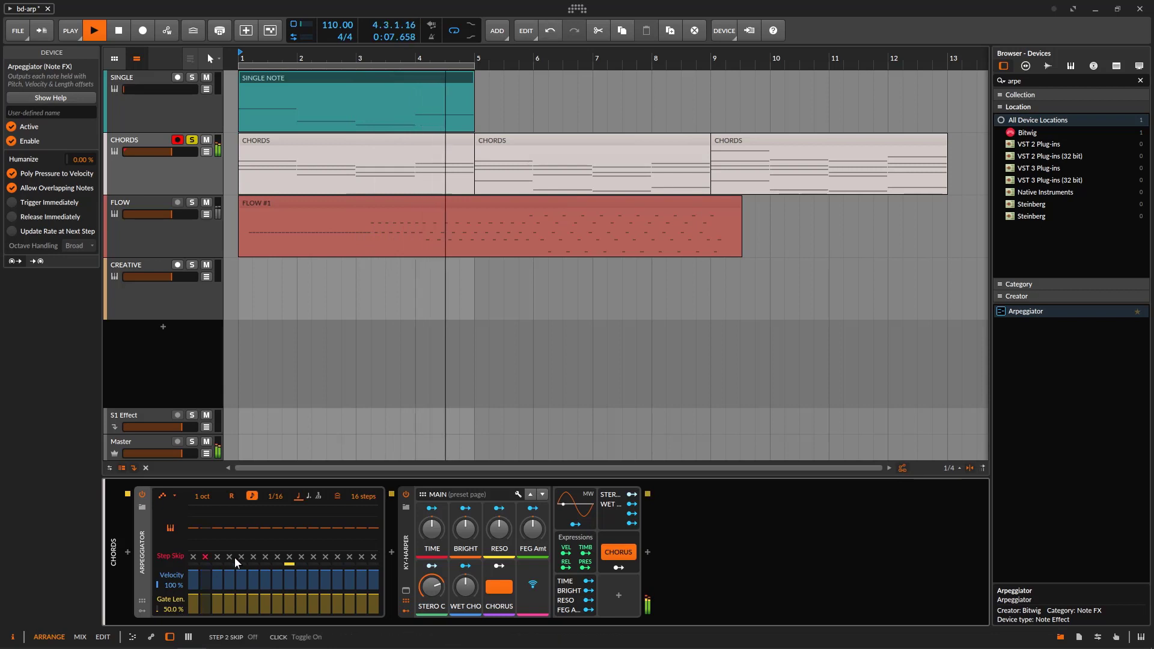
click(241, 556)
click(289, 557)
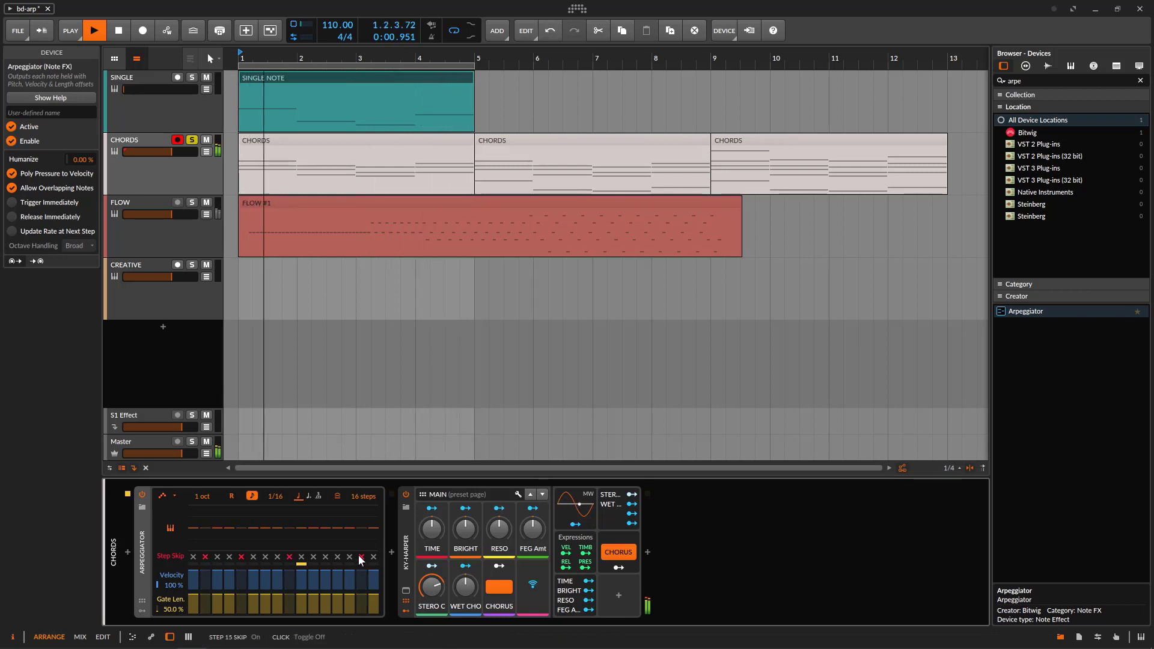
click(328, 558)
click(328, 558)
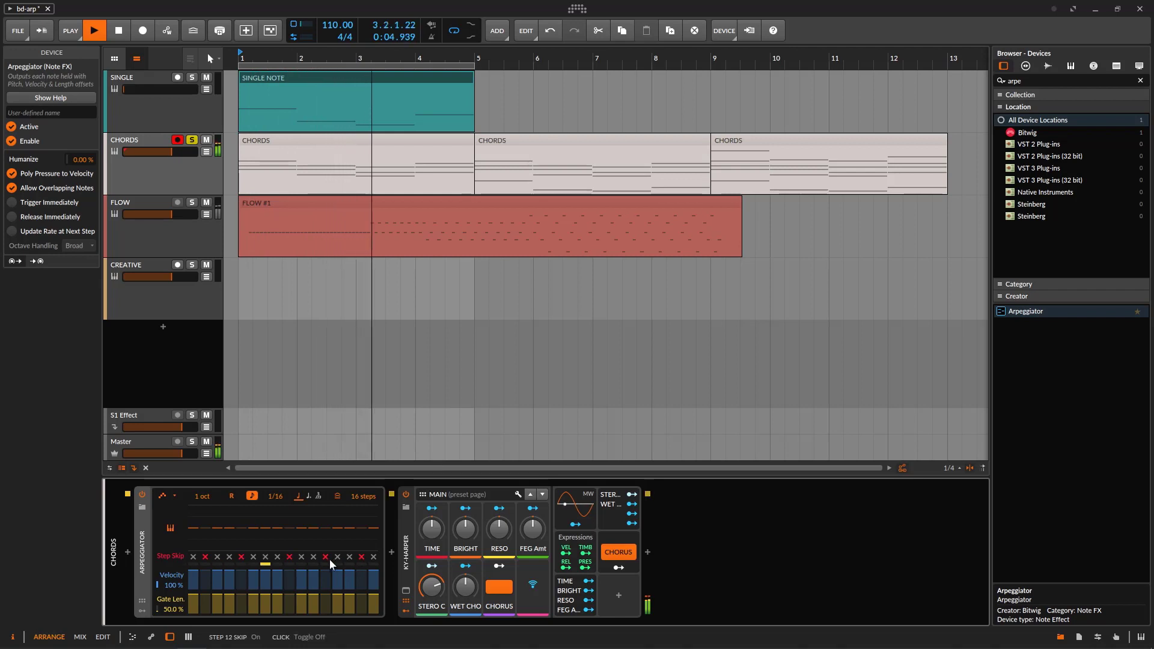
click(361, 558)
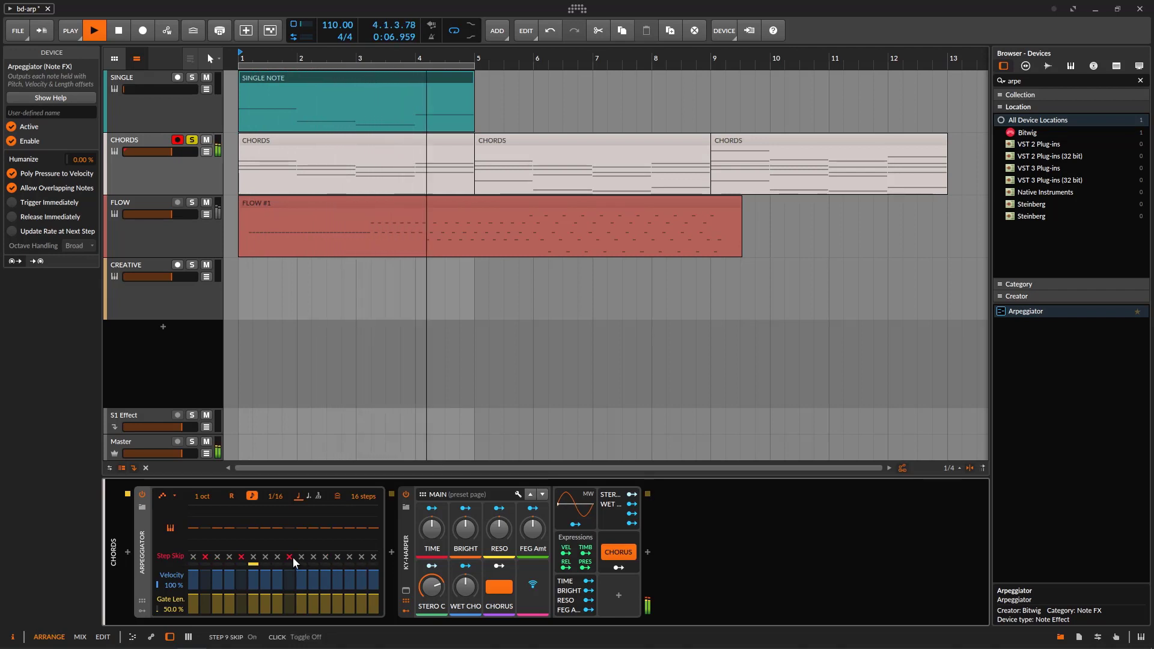
click(209, 558)
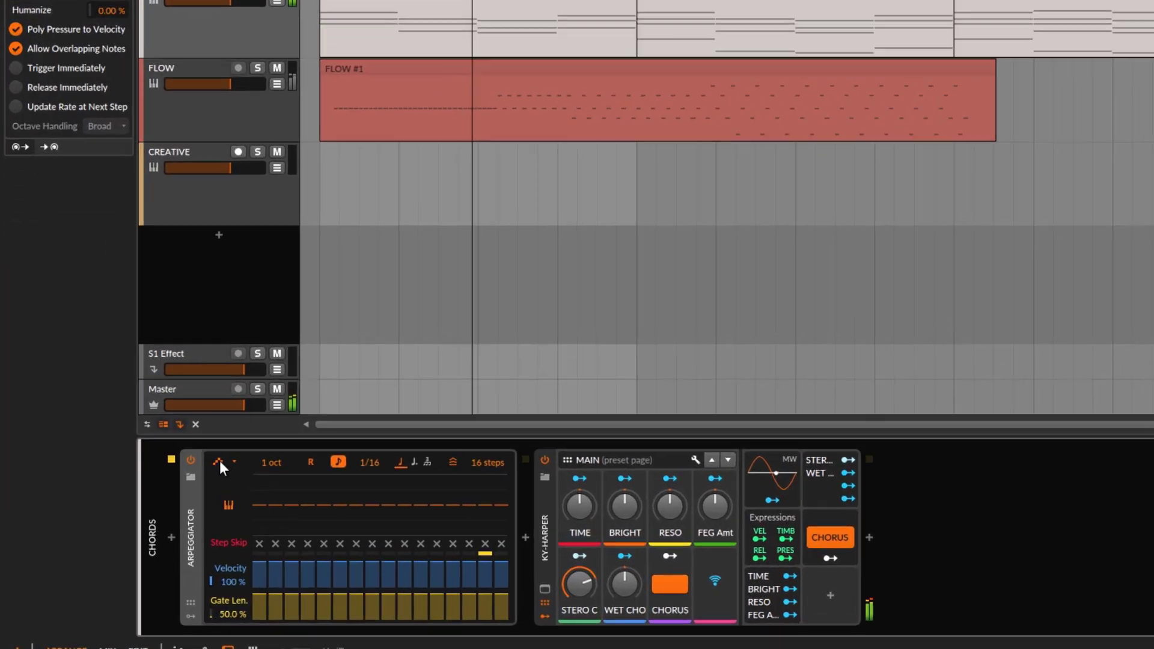
Audition the Up pattern and the Down pattern on the CHORDS track's Arpeggiator during playback.
click(170, 497)
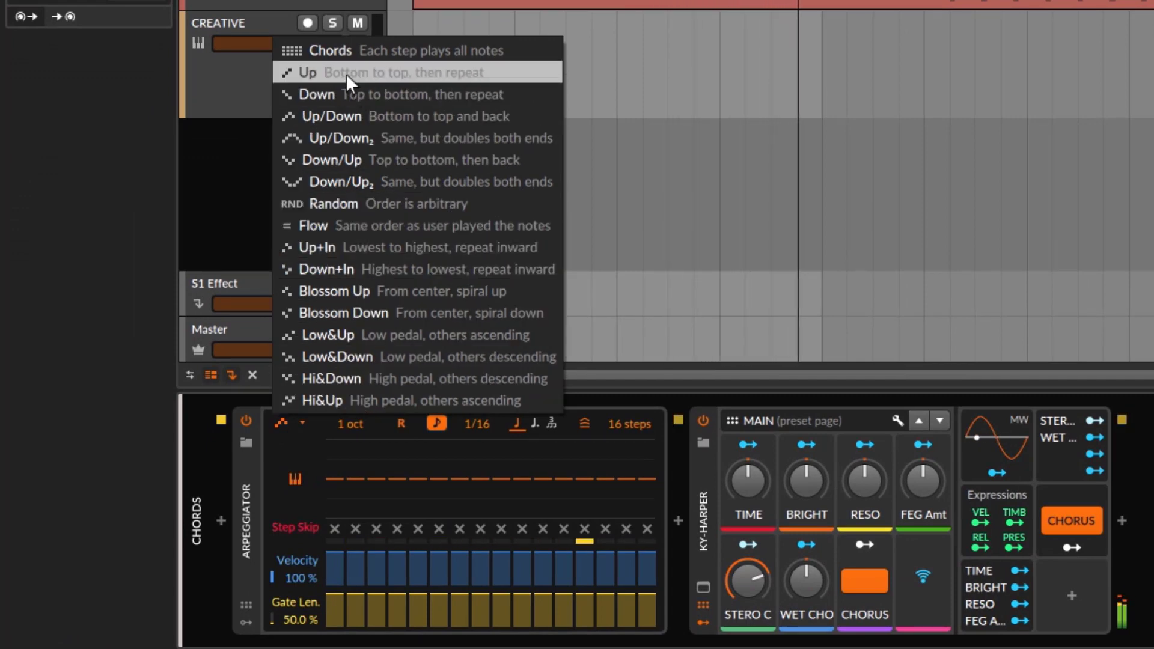
click(277, 429)
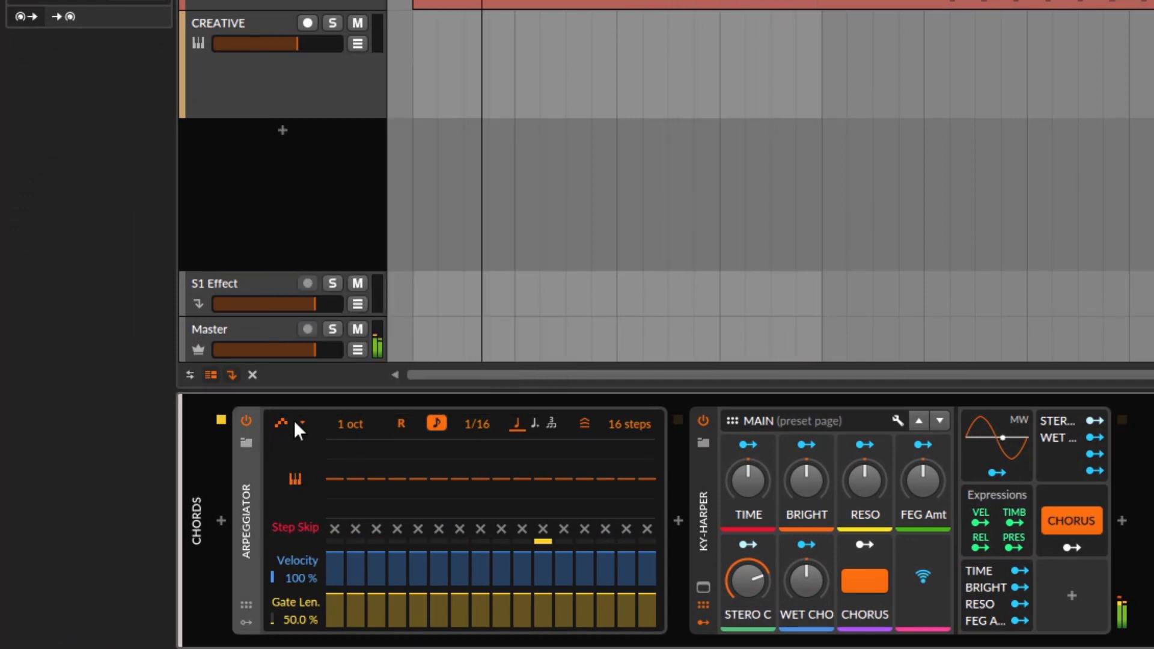
click(283, 420)
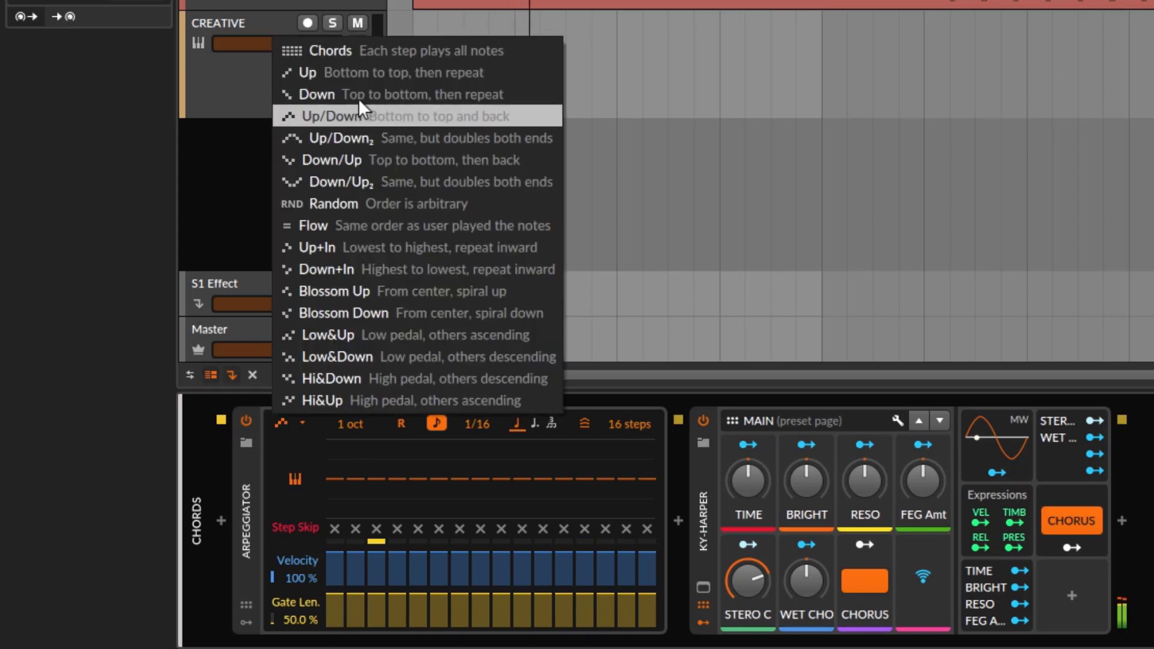
click(343, 69)
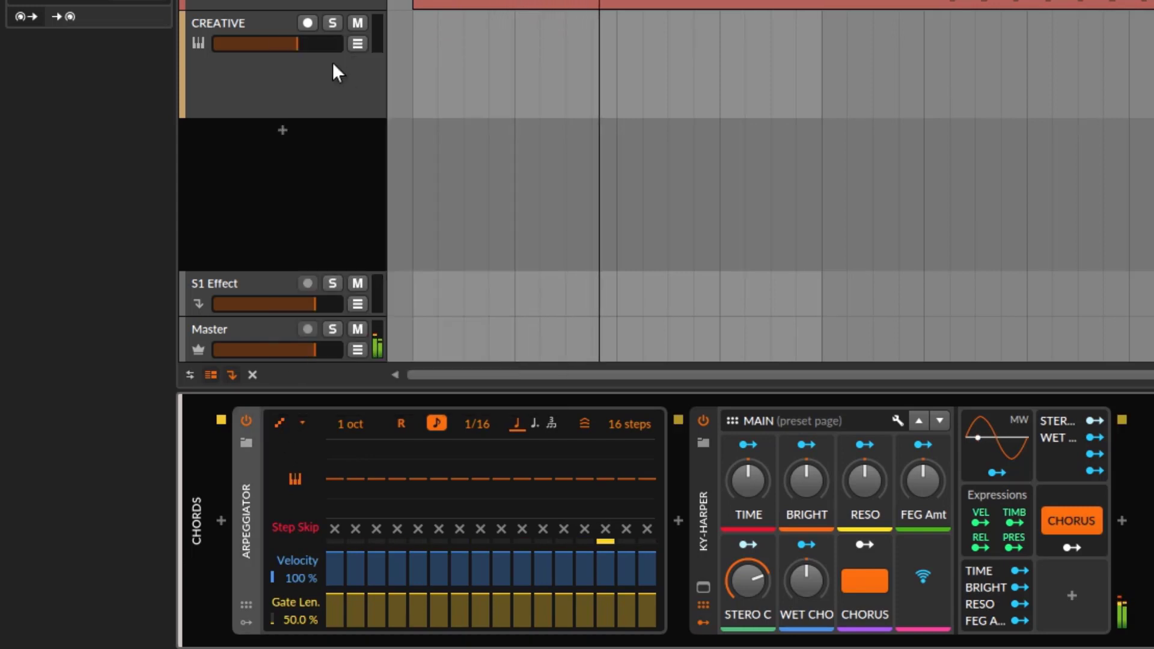
click(285, 425)
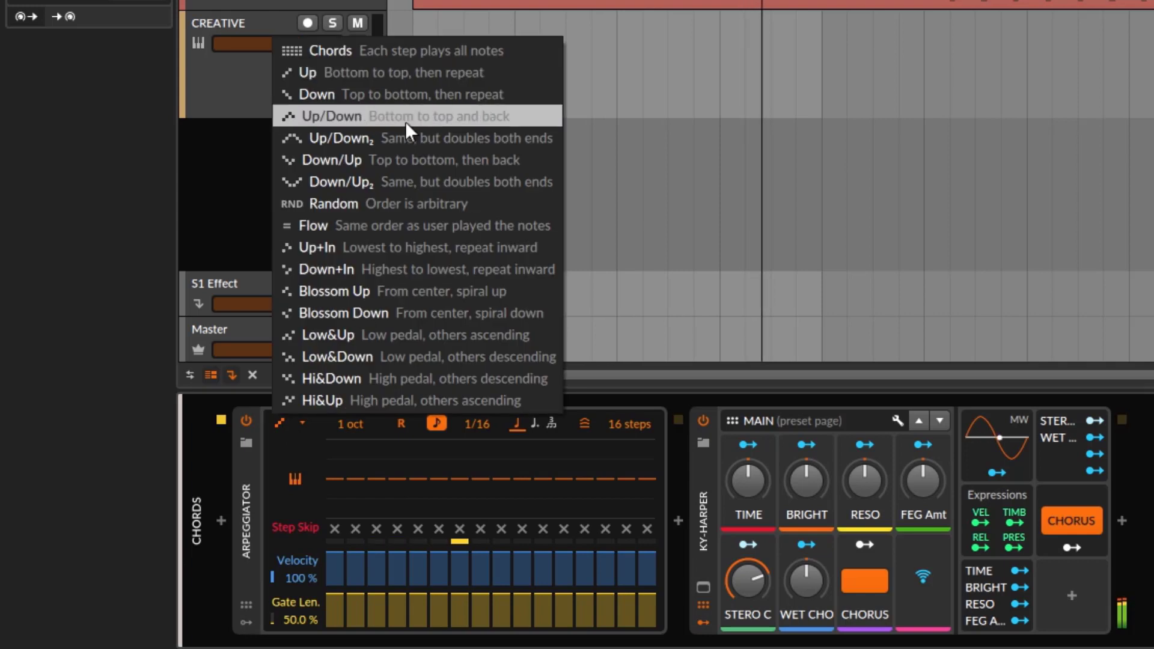
click(375, 92)
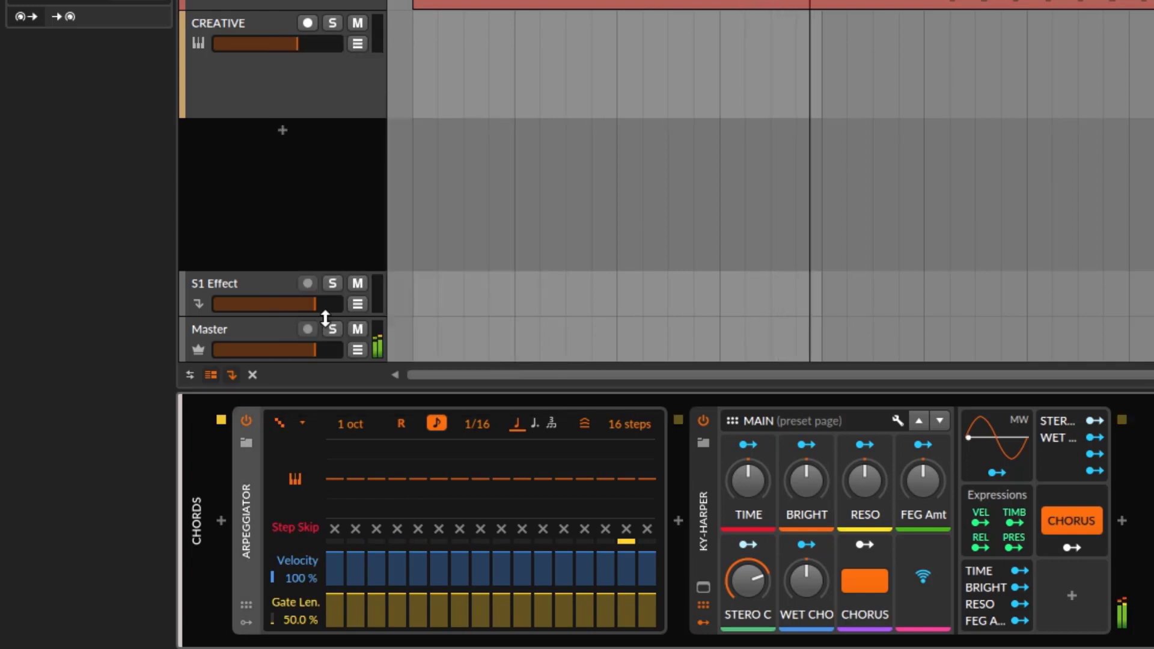
Audition the Up/Down and Down/Up patterns on the CHORDS track's Arpeggiator, and switch its pattern to Chords.
click(291, 423)
click(350, 114)
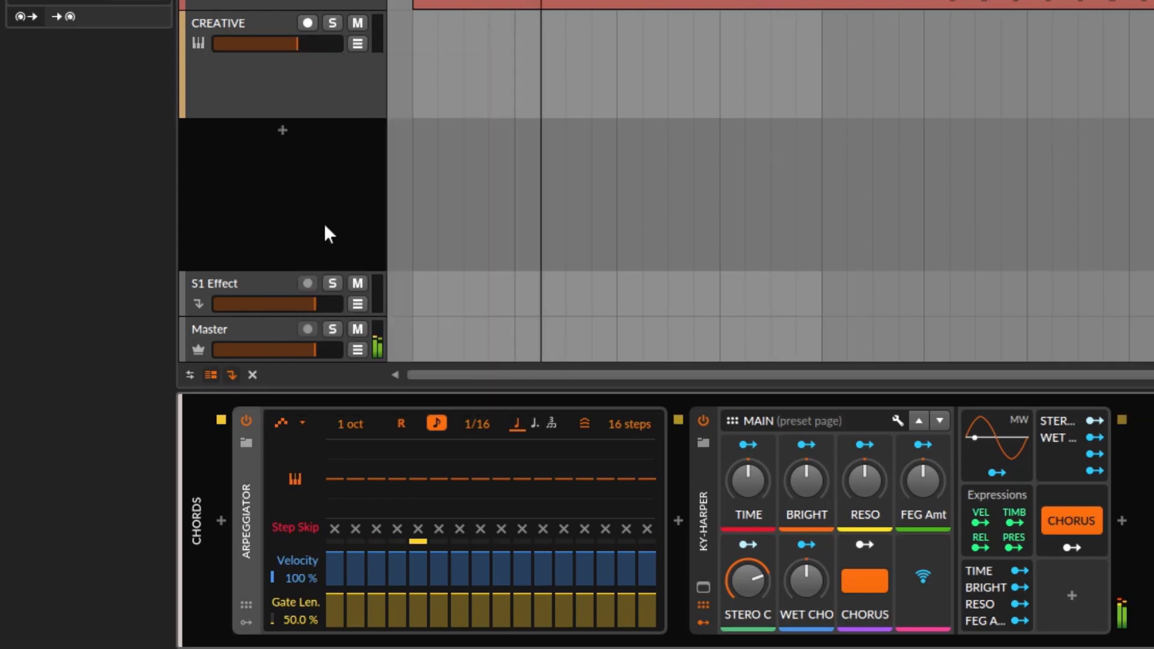
click(290, 421)
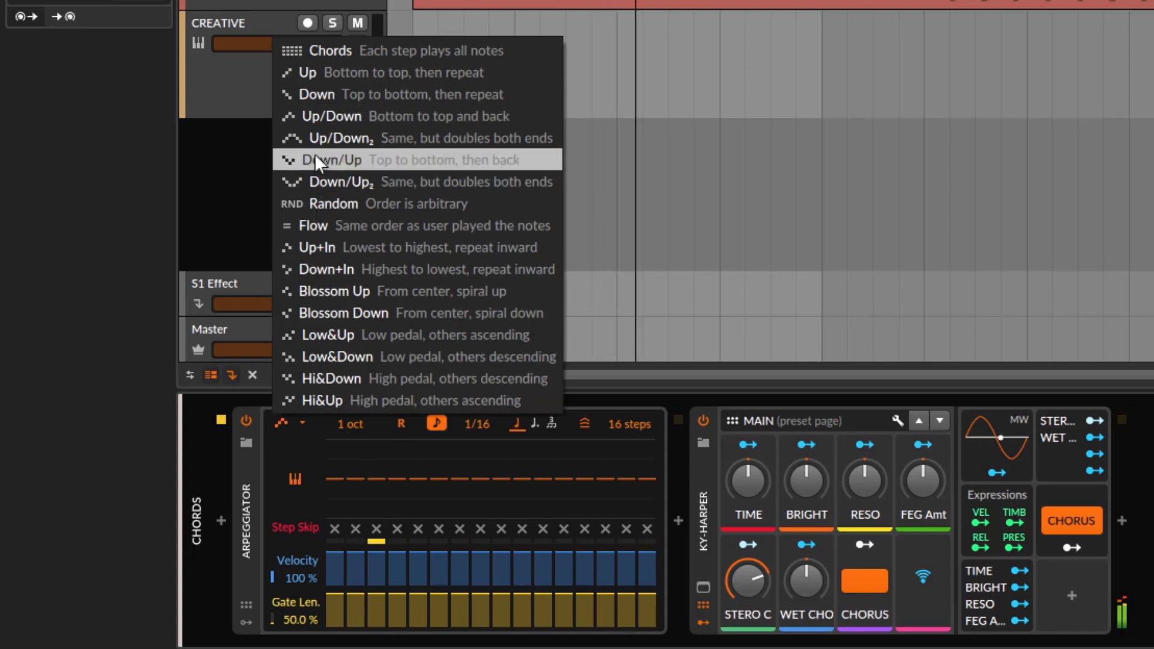
click(329, 157)
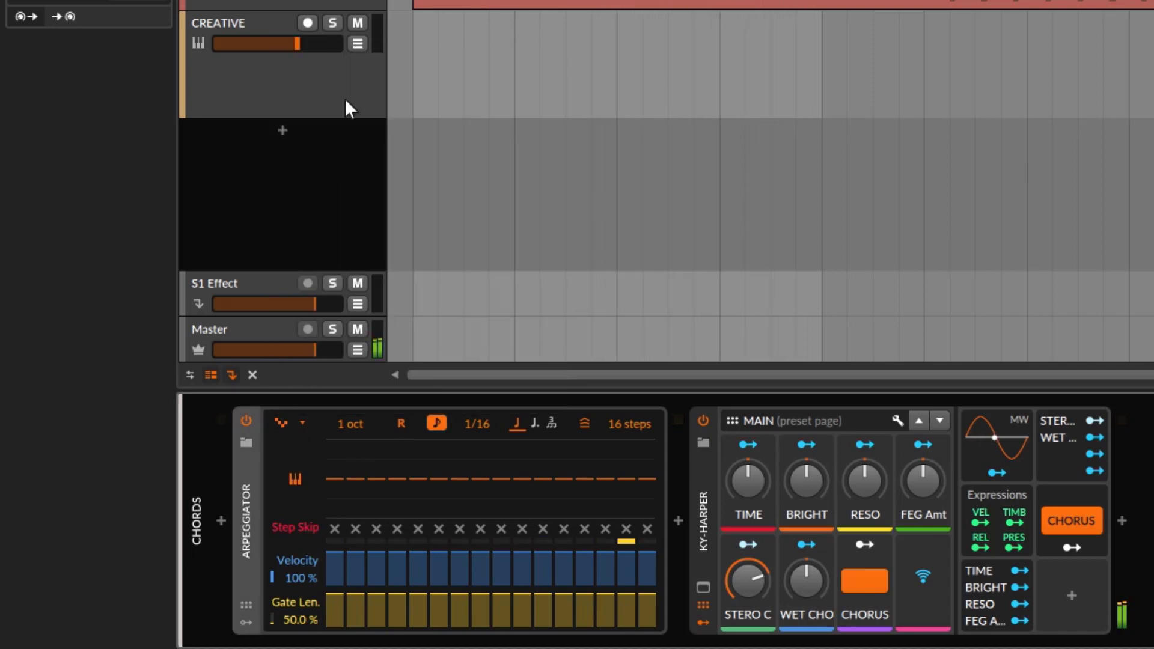
click(286, 421)
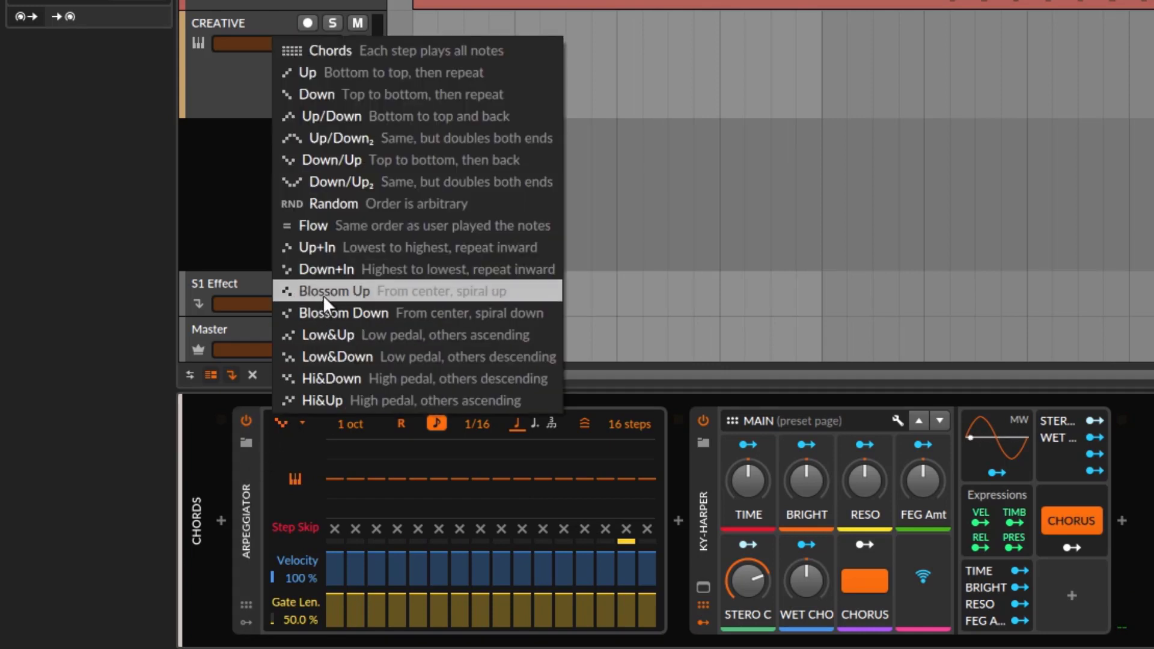
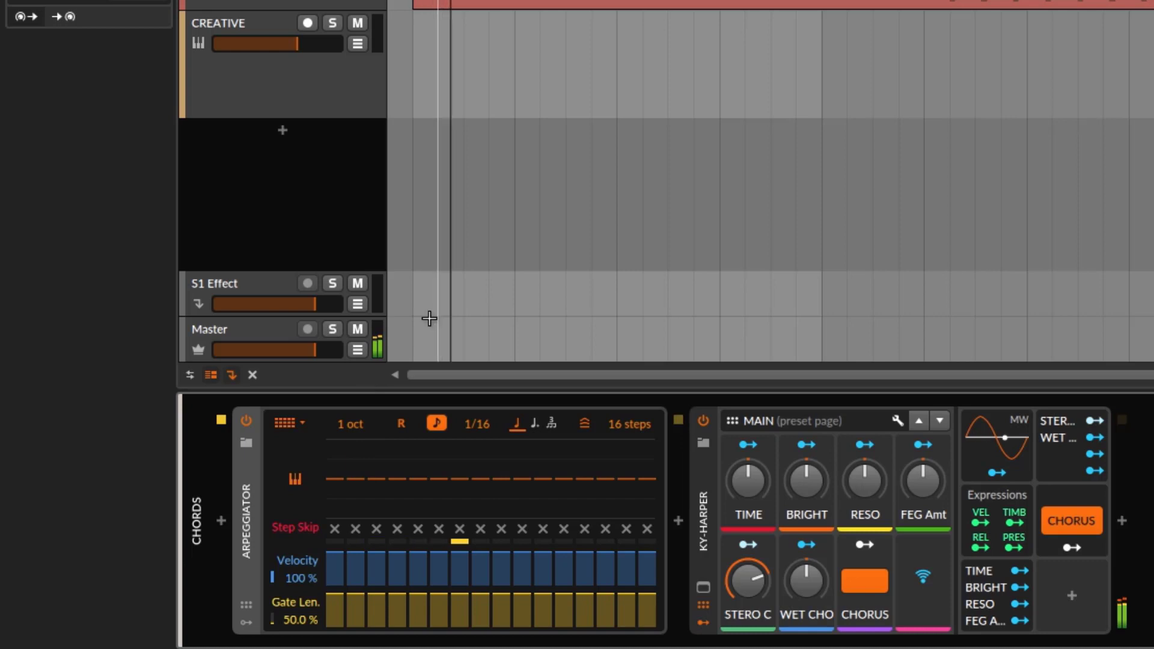
Try a skip and a raised pitch on step 2, reset both, and set the CHORDS Arpeggiator's global velocity to 66 %.
click(355, 528)
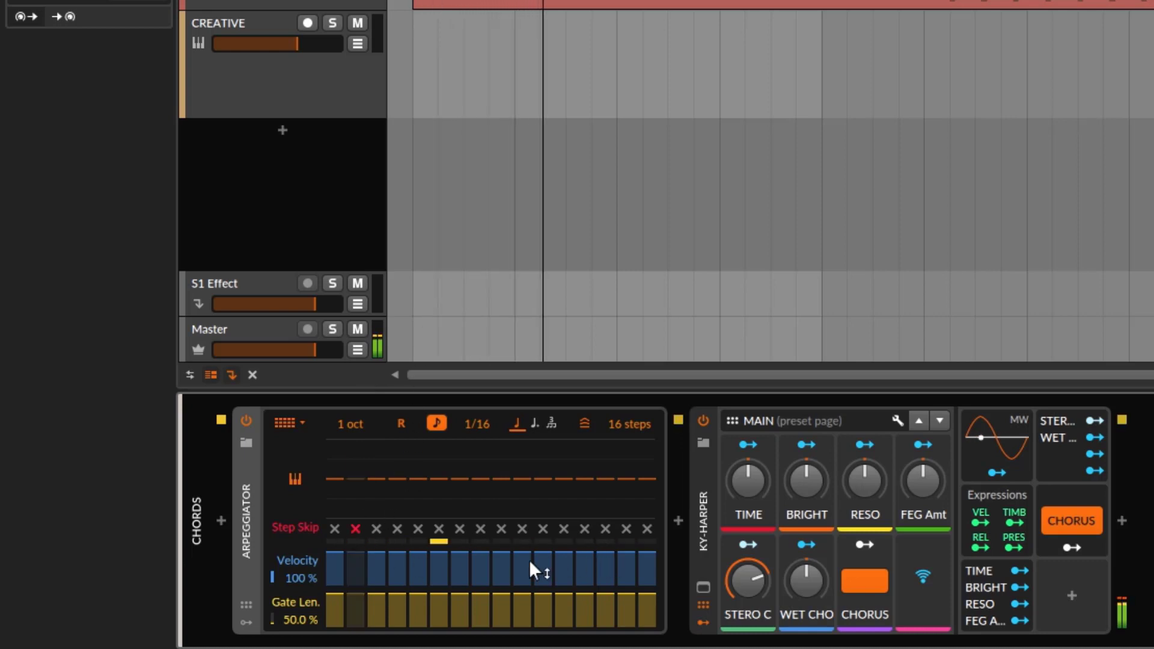
click(355, 528)
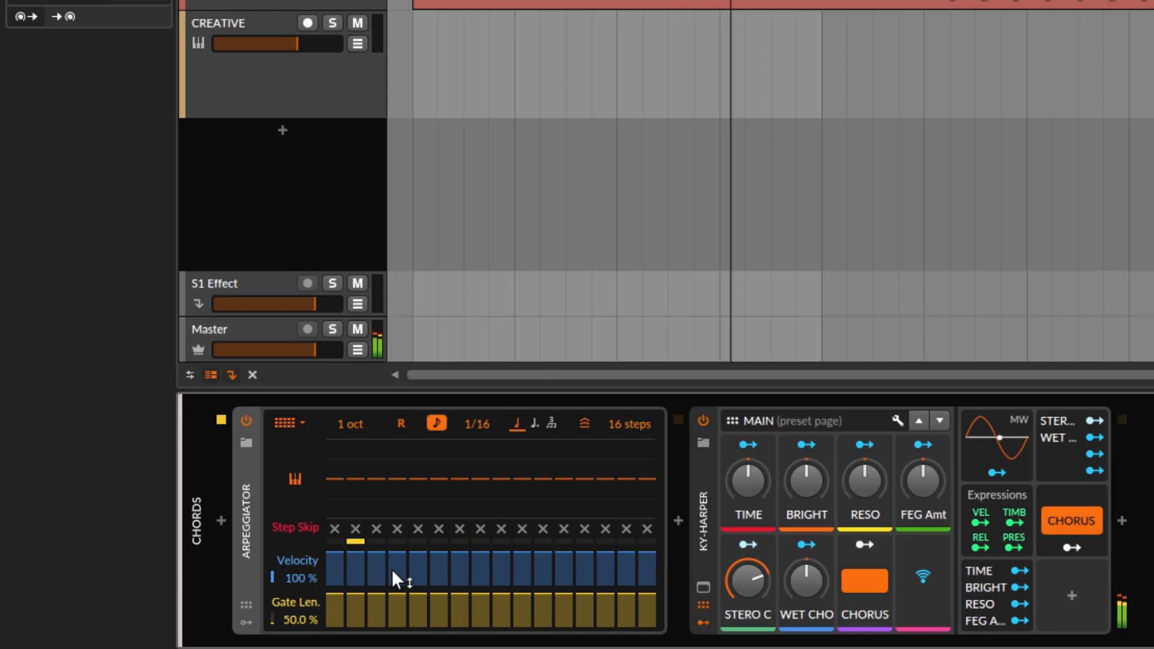
drag(296, 578, 295, 598)
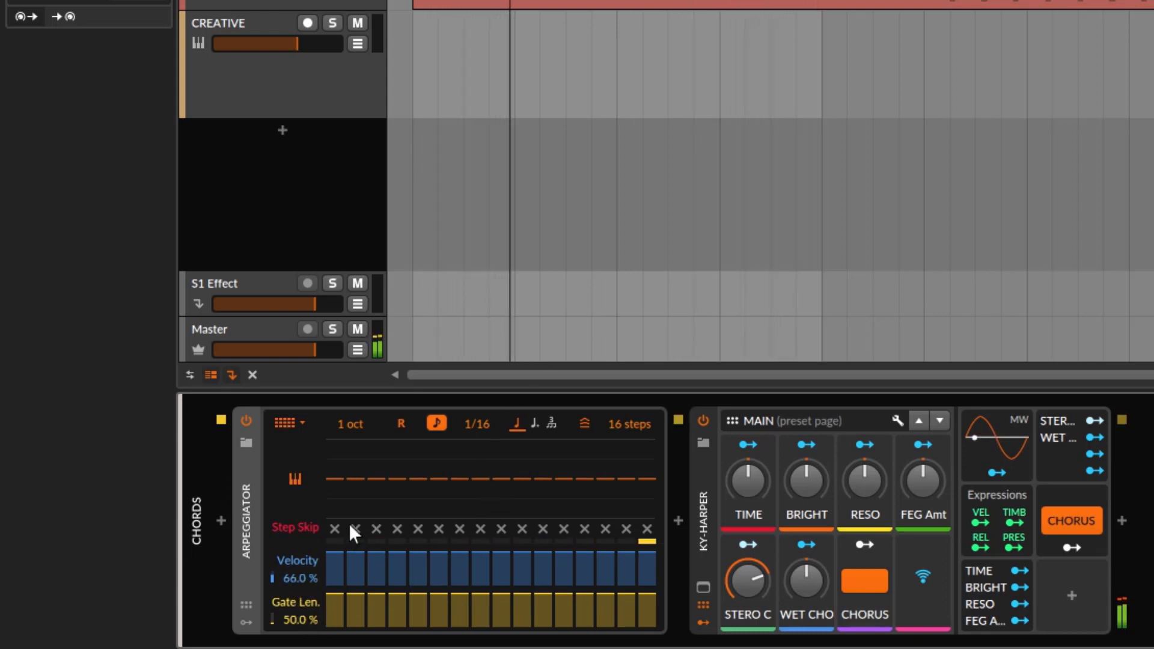
drag(357, 494, 364, 503)
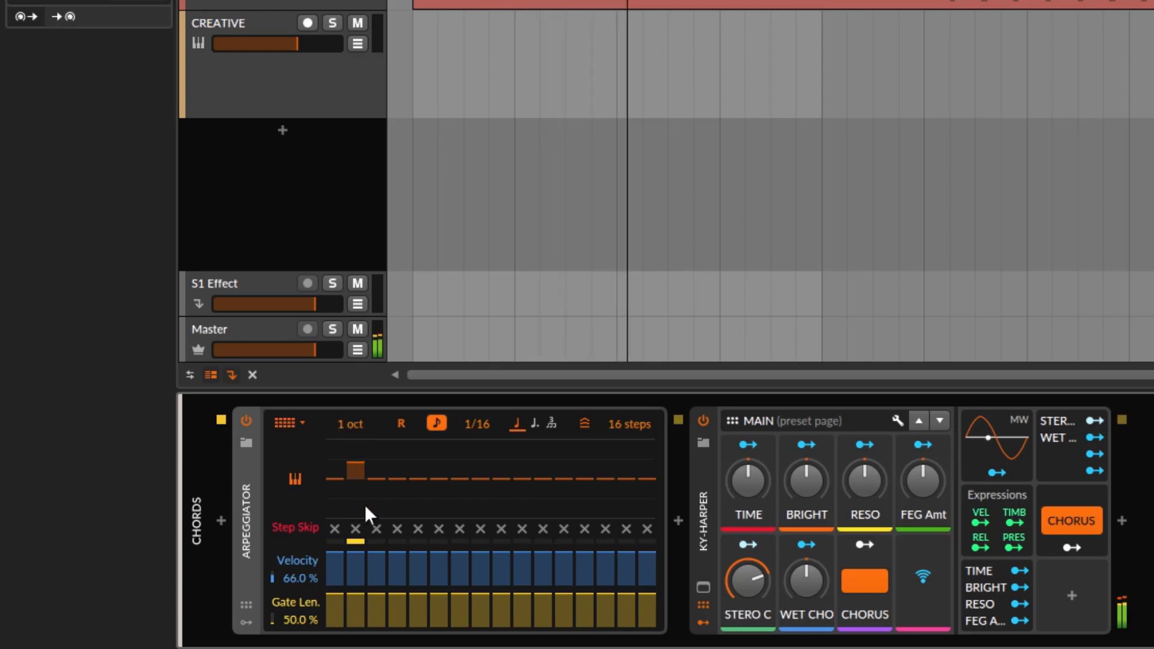
double_click(355, 473)
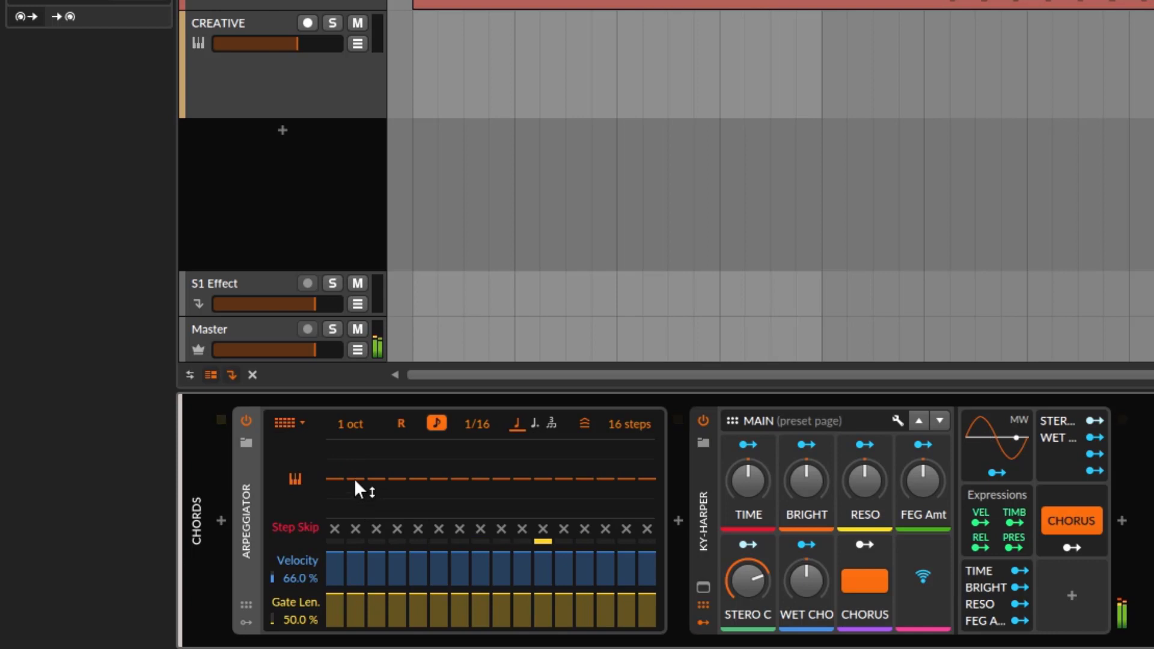
Audition the Random pattern on the CHORDS track's Arpeggiator and look through the other available note orders.
click(278, 425)
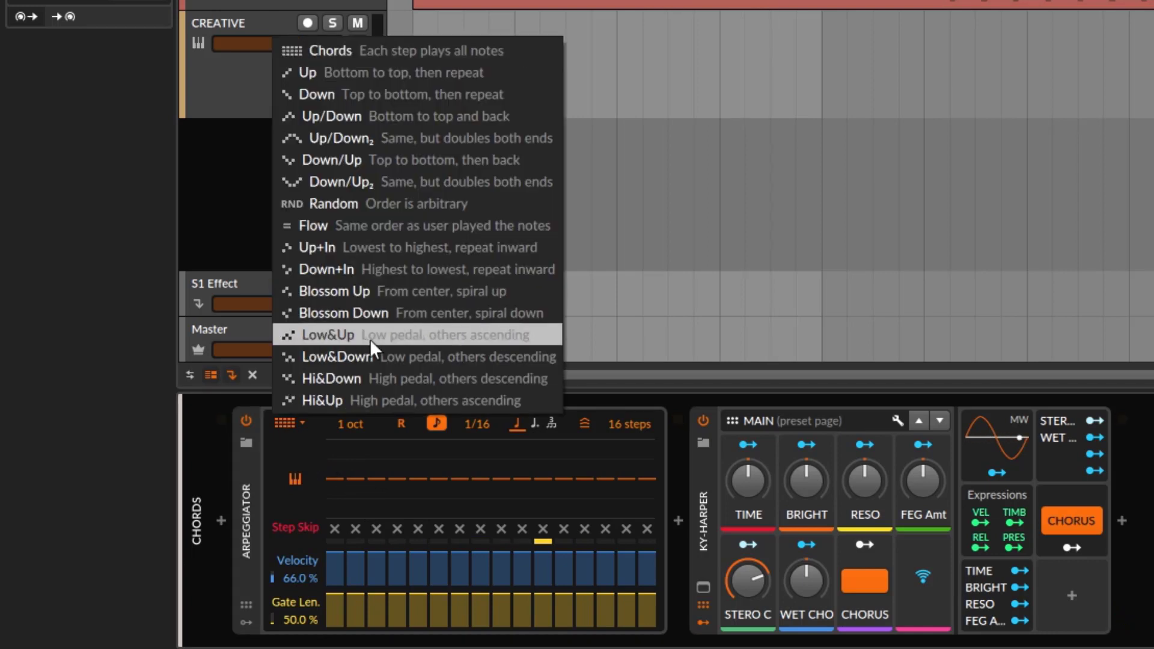
click(361, 207)
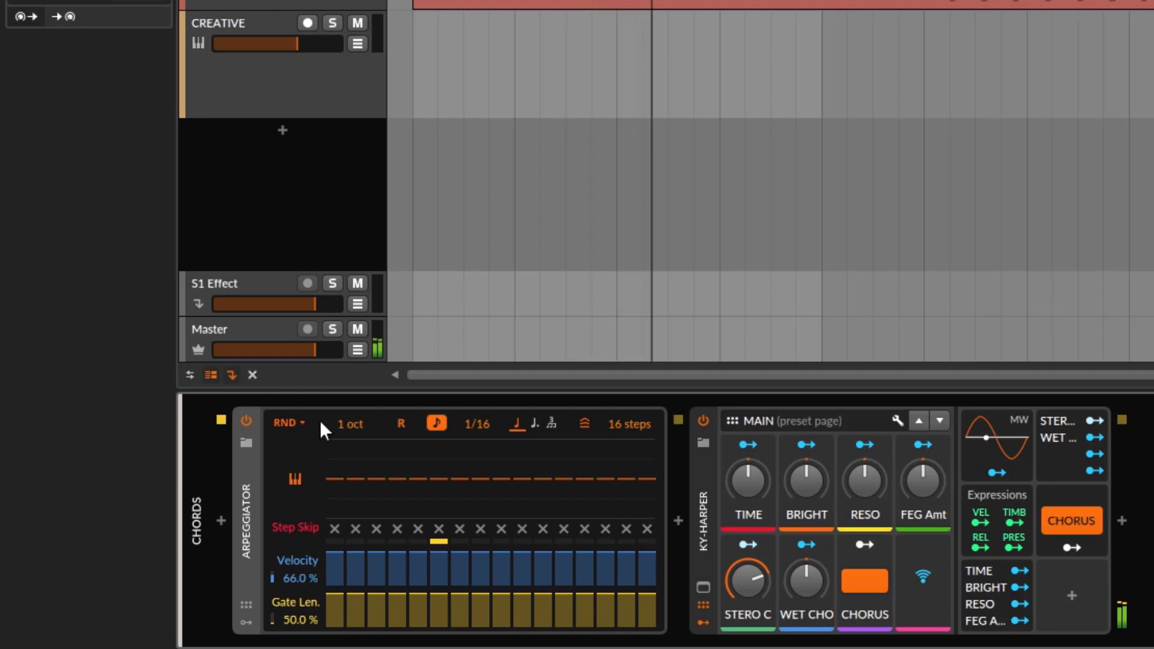
click(294, 421)
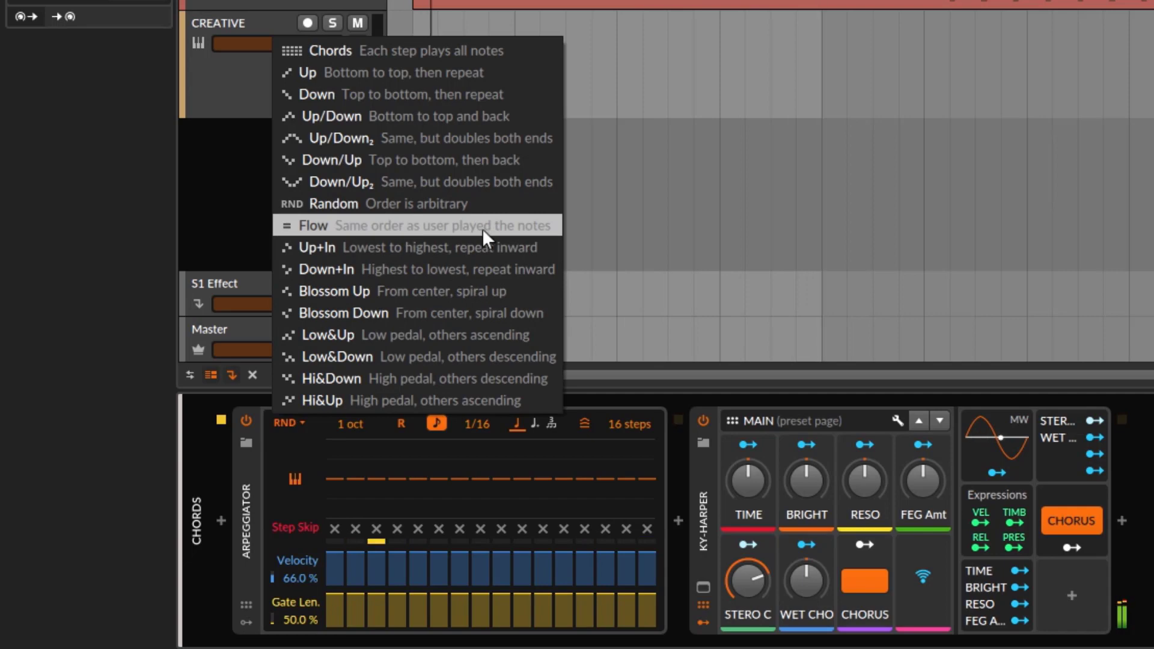
key(Escape)
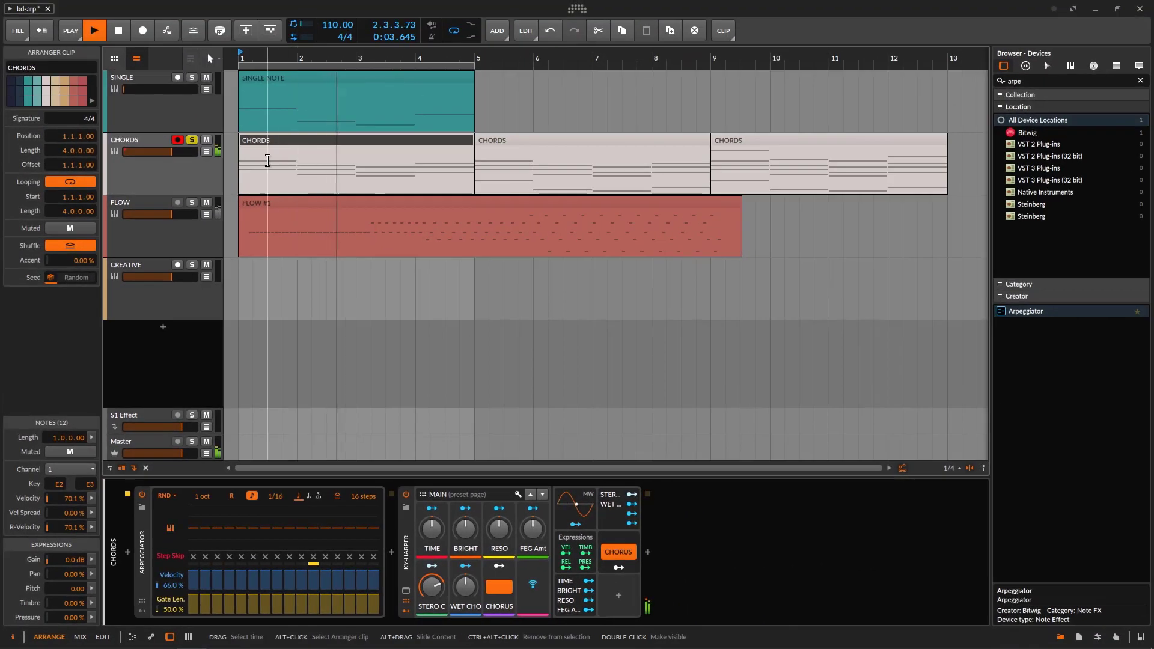
Stop playback, move the four-bar loop to the second CHORDS clip, and restart playback from bar 5.
key(space)
drag(363, 65, 600, 69)
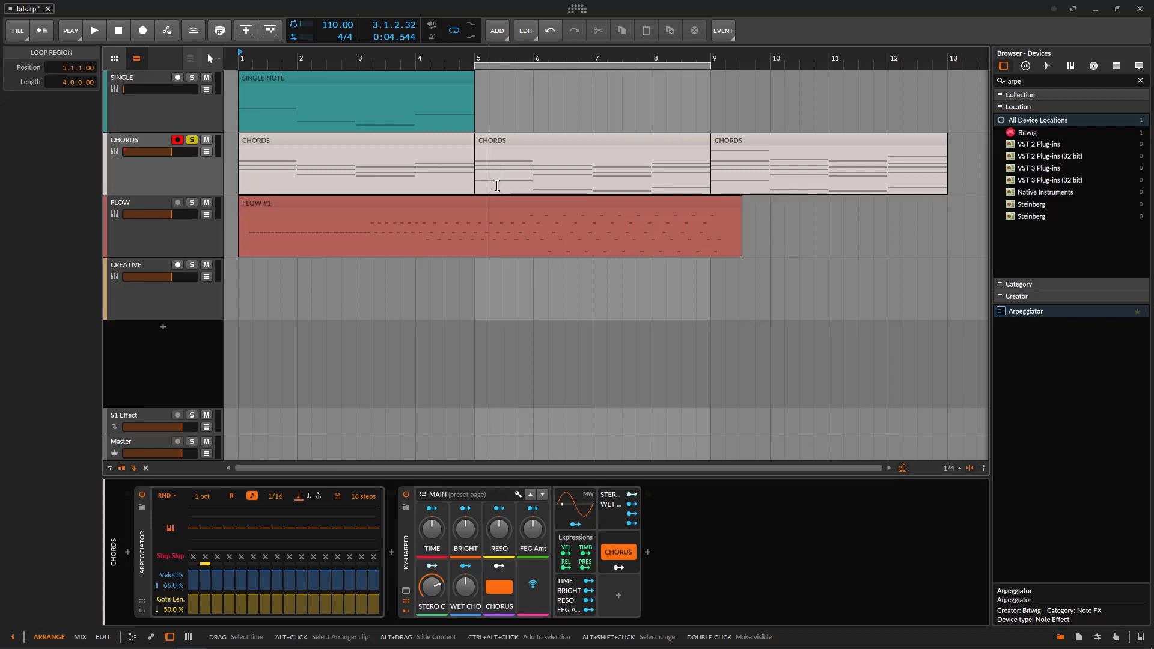
click(479, 56)
key(space)
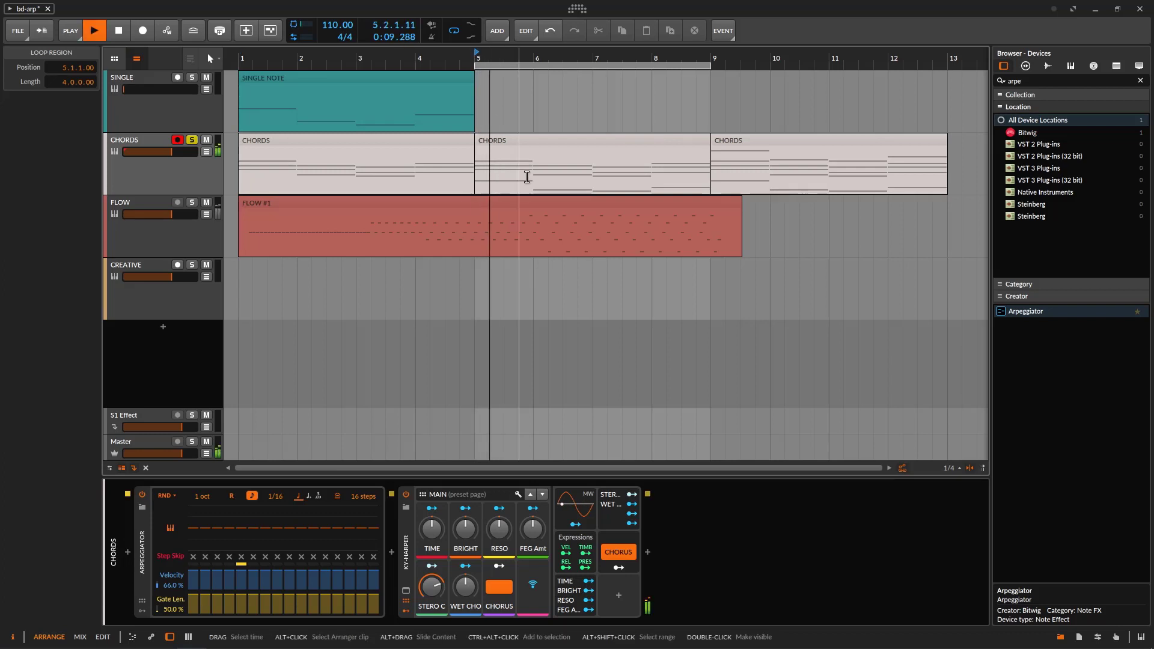
Examine the second CHORDS clip's notes in an enlarged note editor, and return to the track's device chain.
click(548, 147)
double_click(548, 147)
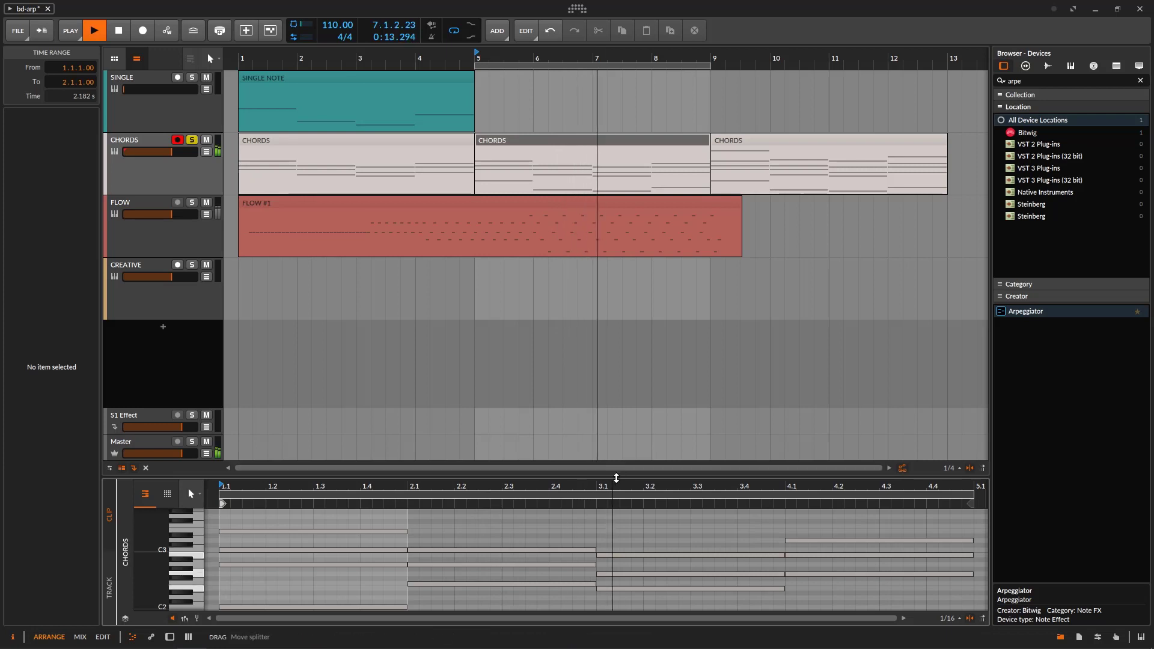
drag(612, 478, 601, 277)
scroll(224, 373, up, 5)
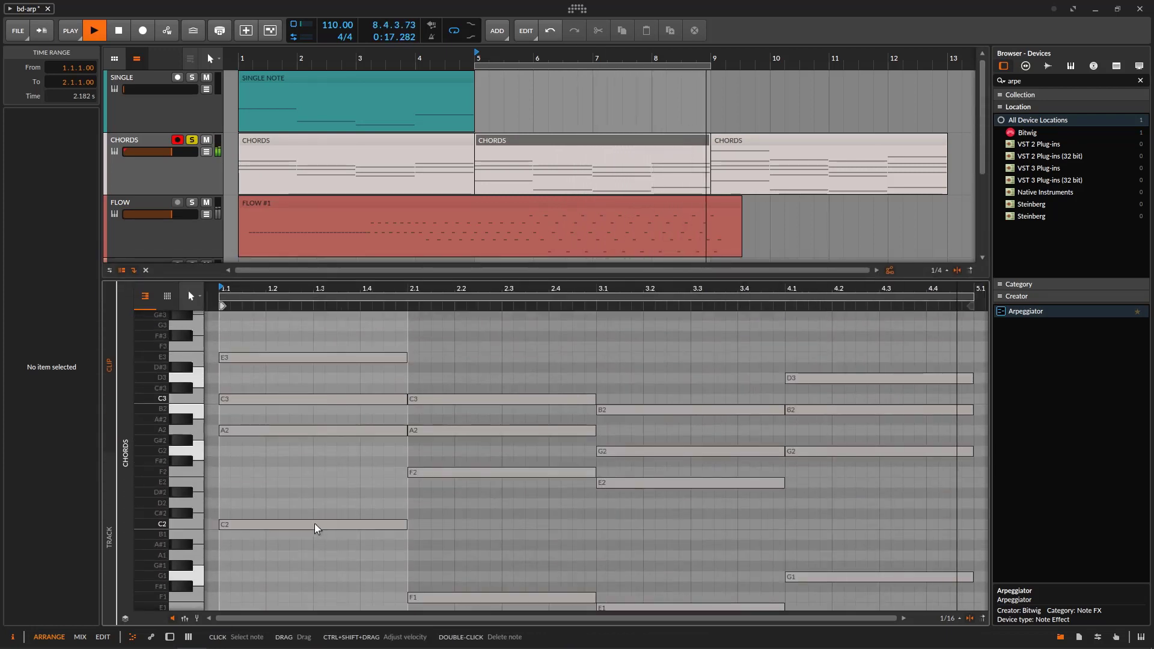
scroll(324, 516, up, 2)
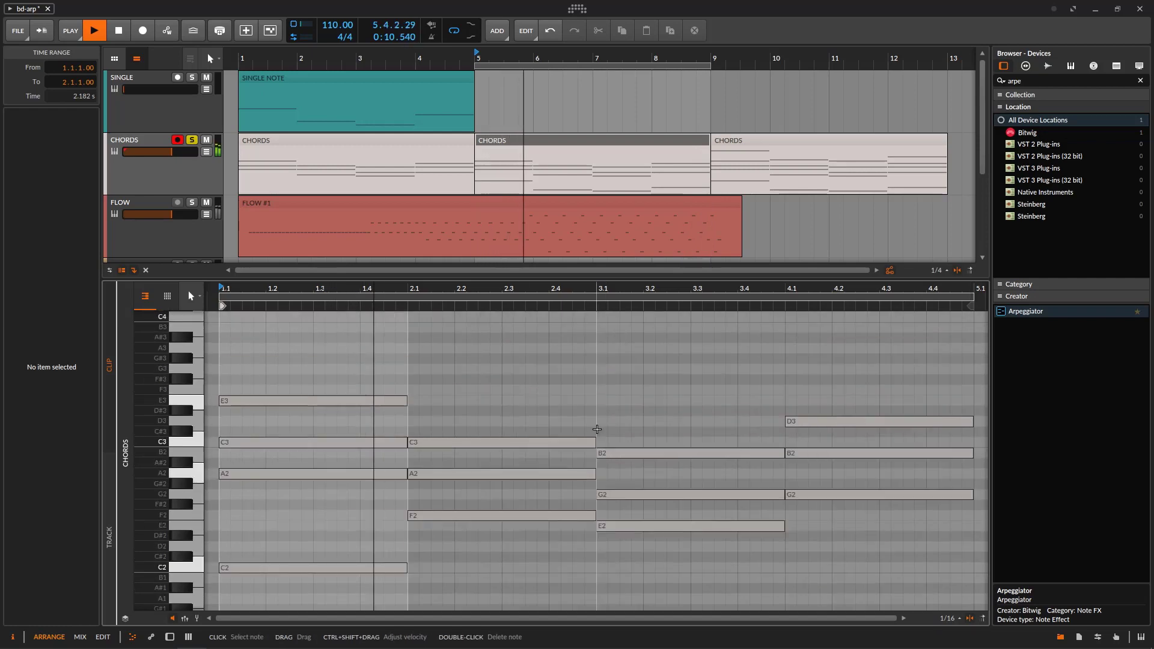
drag(501, 278, 457, 475)
key(d)
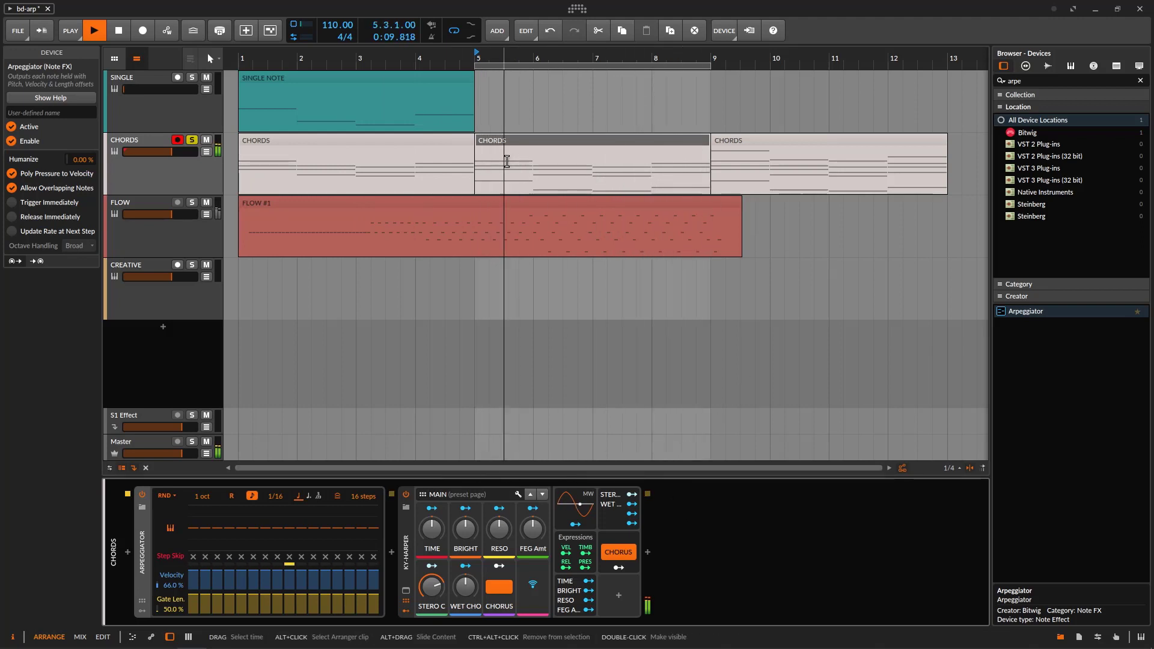
Move the loop and play start to the third CHORDS clip at bar 9, and set the Arpeggiator's pattern to Up.
drag(669, 68, 904, 99)
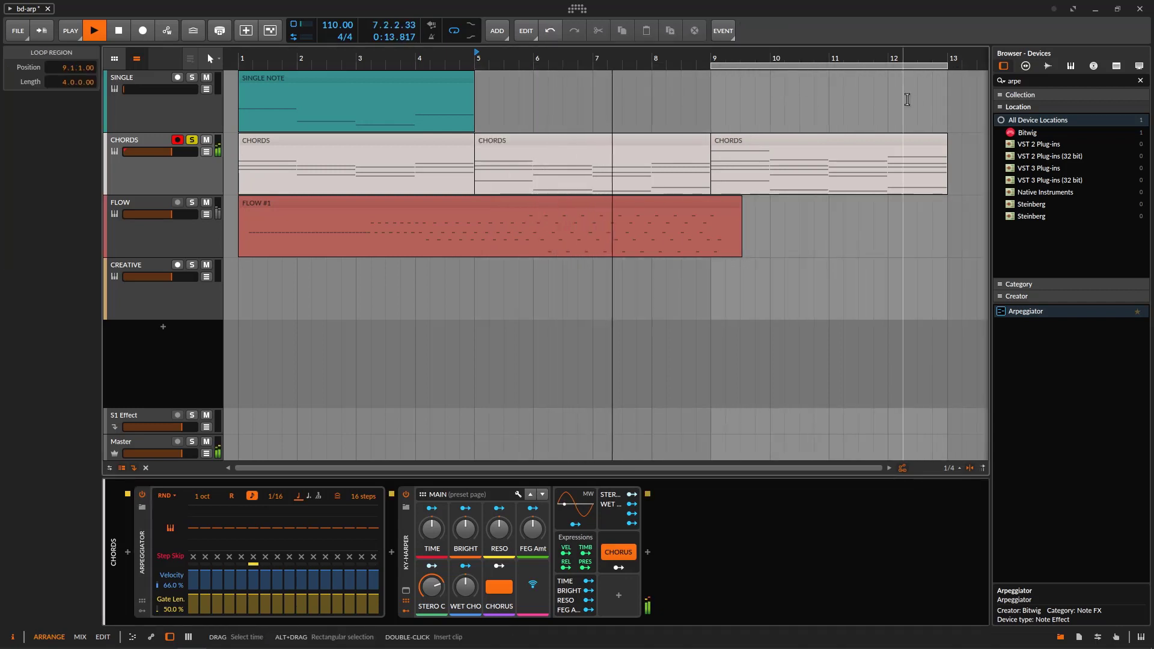
click(716, 56)
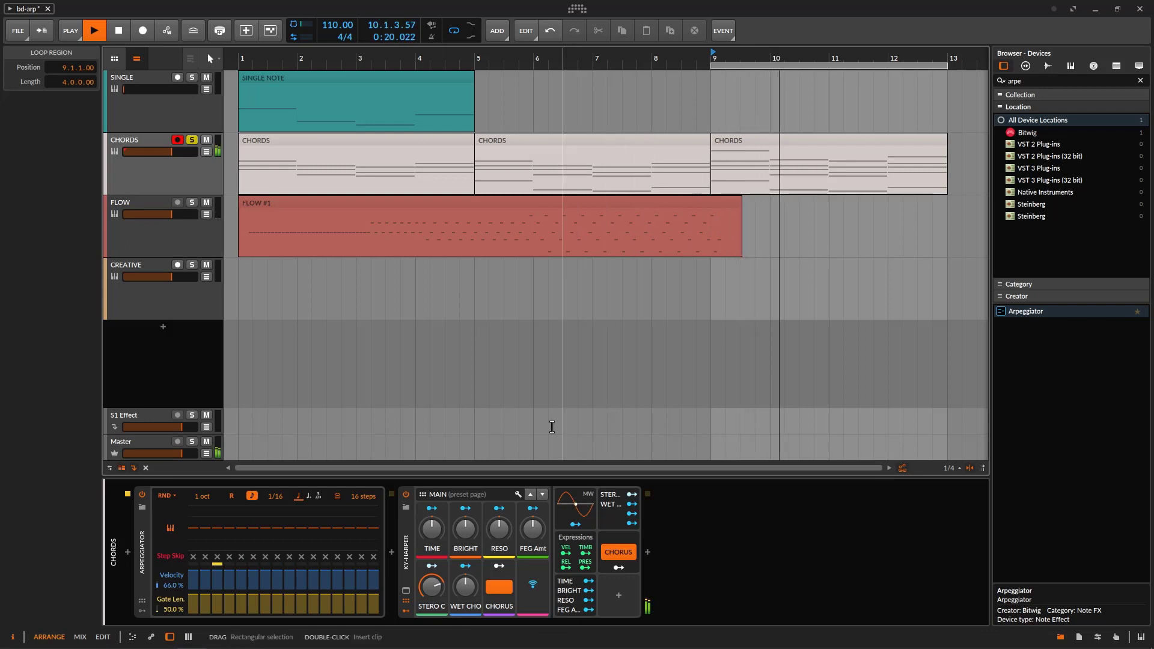
click(170, 498)
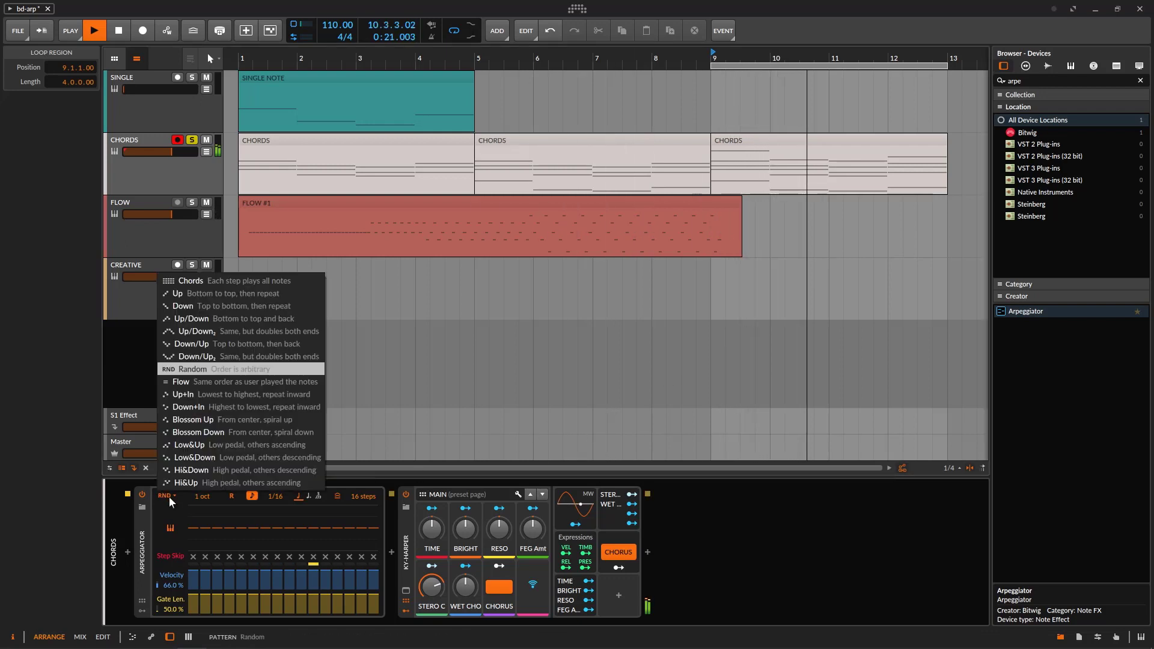
click(183, 293)
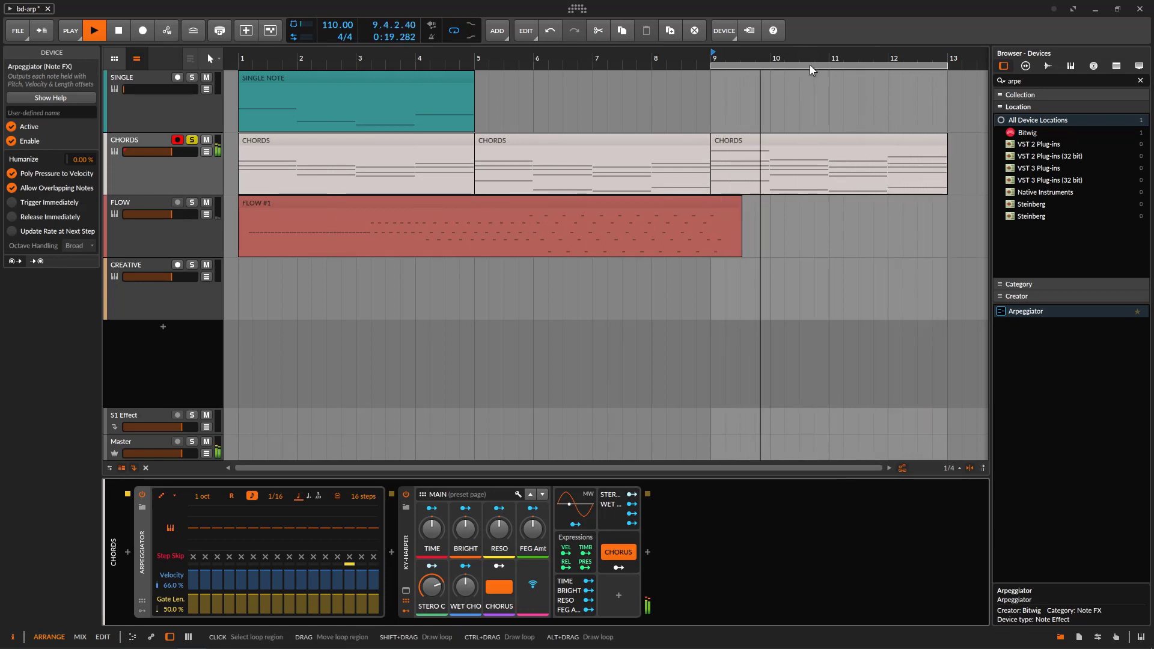
Return the loop region to the second CHORDS clip at bar 5, and stop playback to review the Flow pattern option.
drag(810, 70, 571, 70)
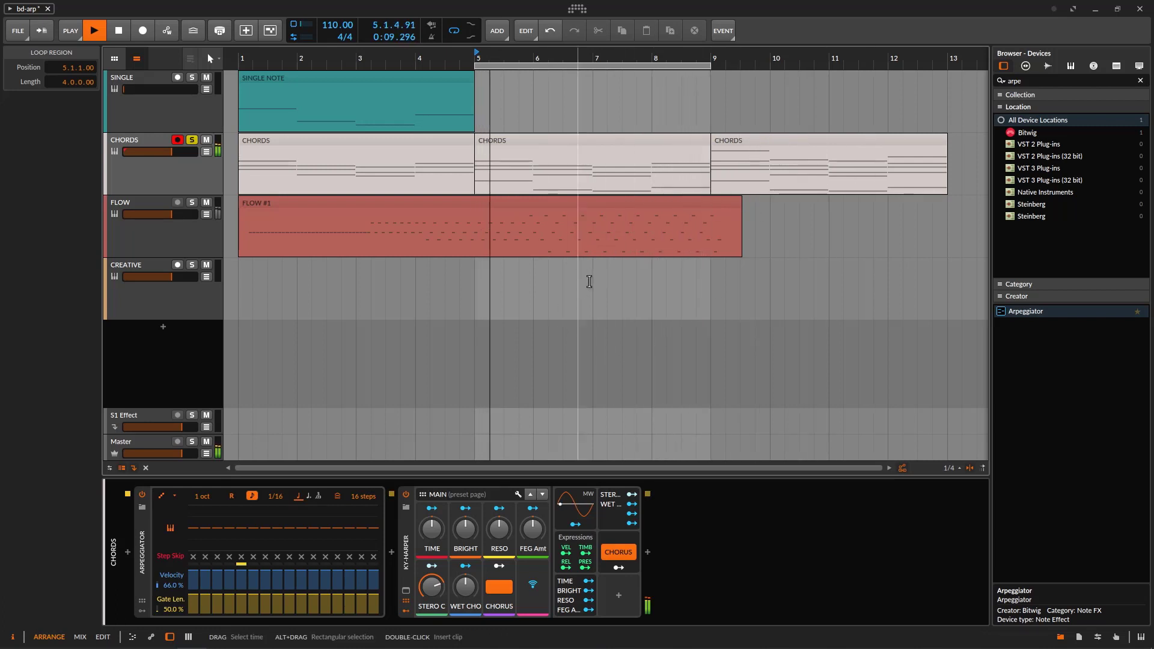
key(space)
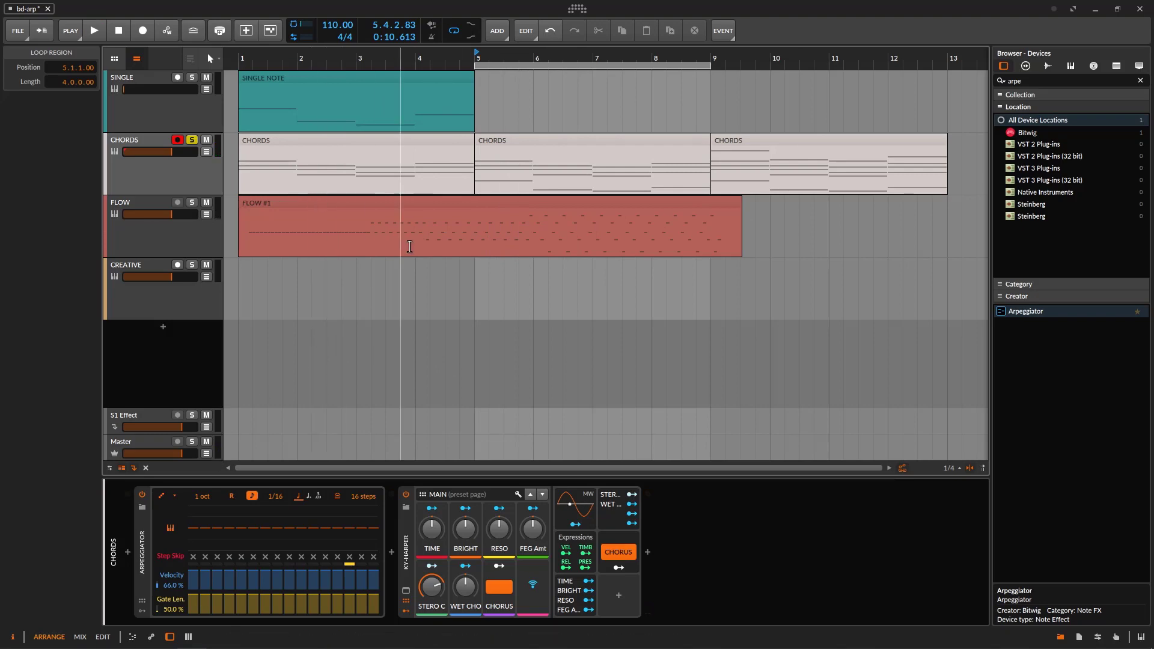
click(175, 495)
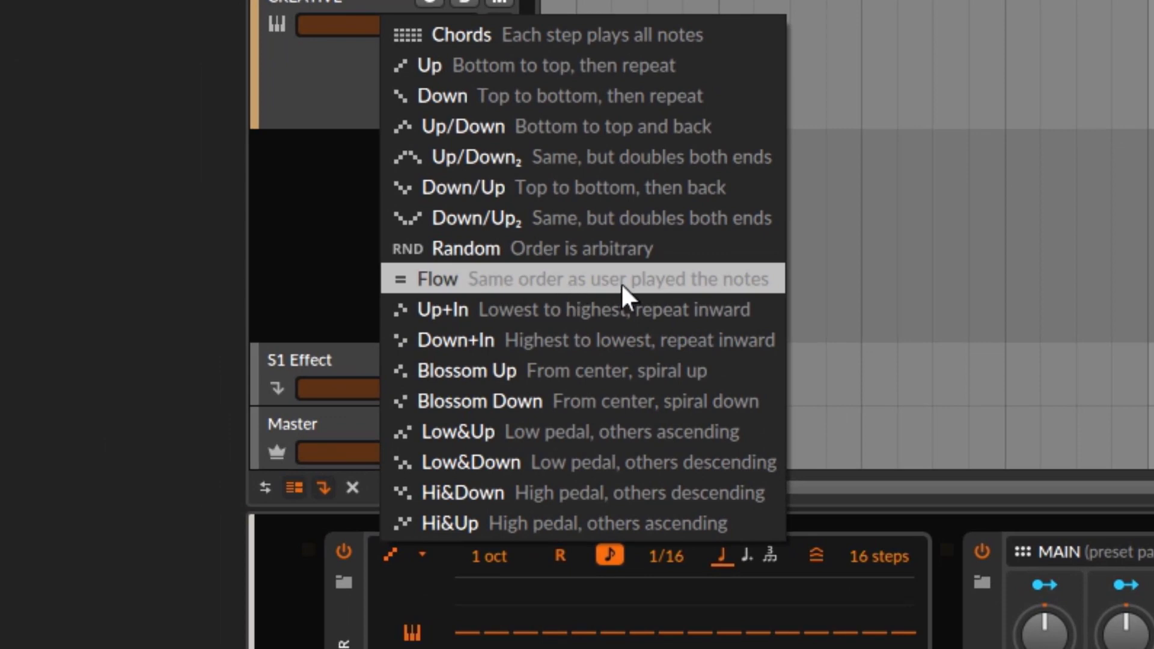
key(Escape)
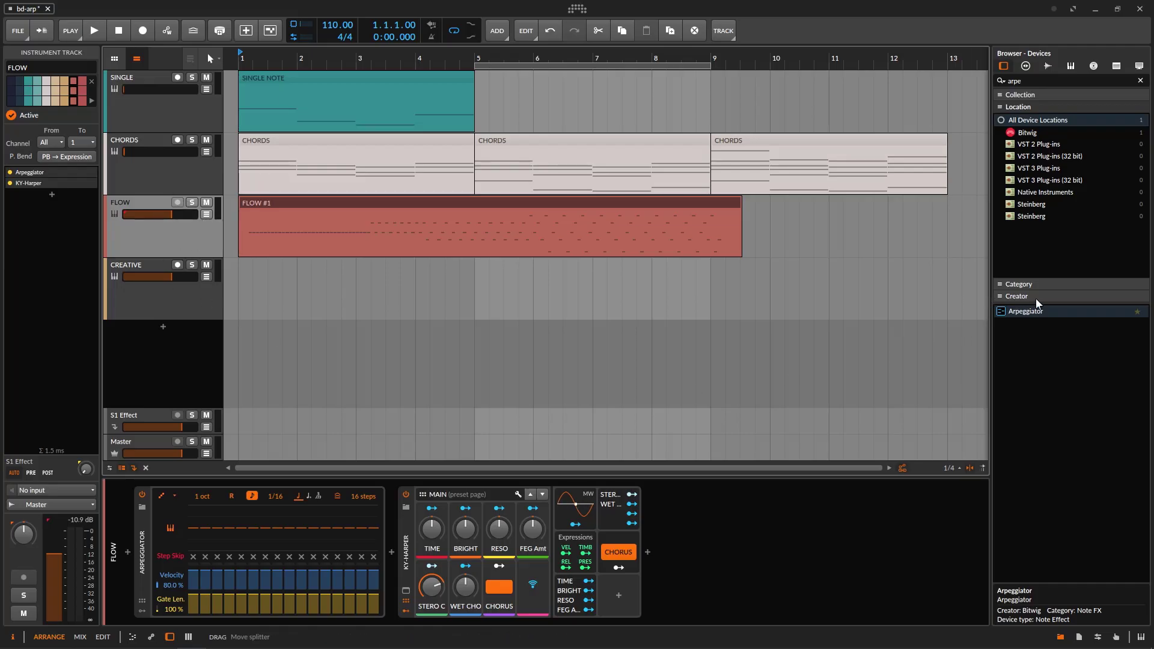
Replace the FLOW track's Arpeggiator with a fresh one from the device browser, and inspect the FLOW #1 clip's notes.
click(1028, 312)
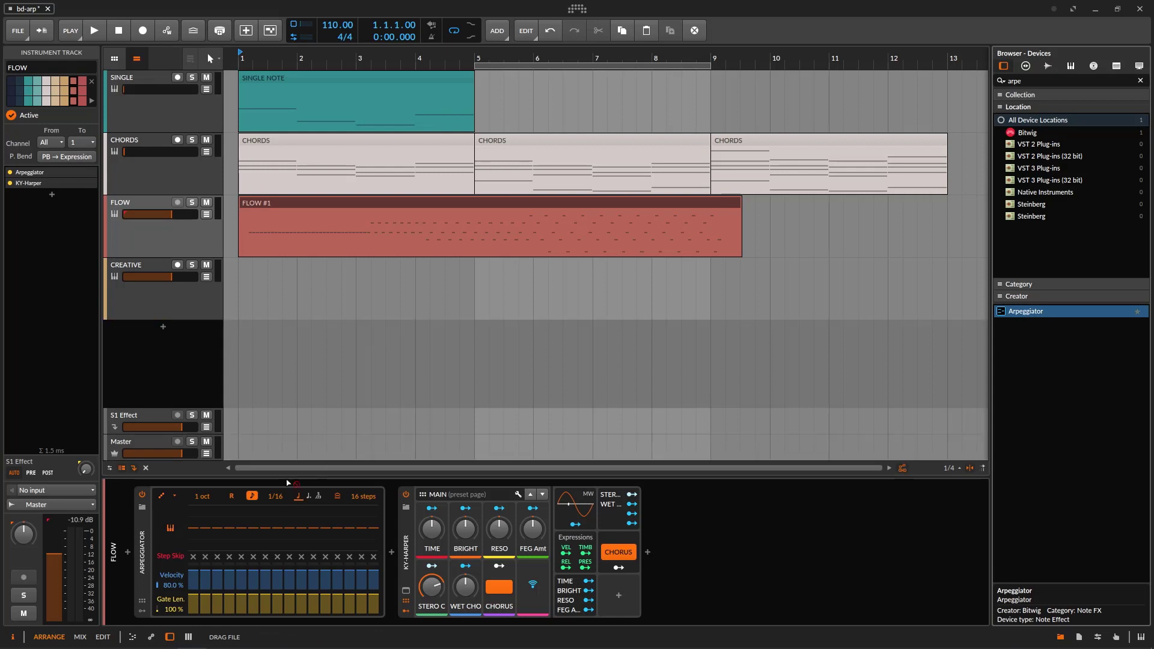
click(445, 205)
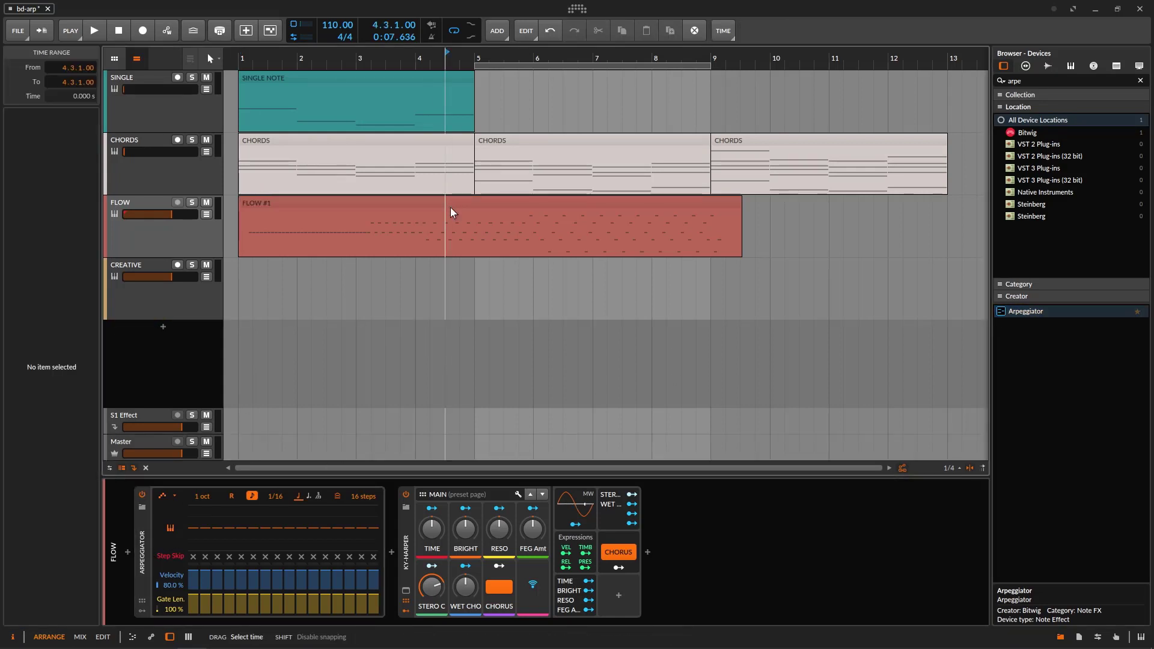
click(452, 211)
double_click(568, 210)
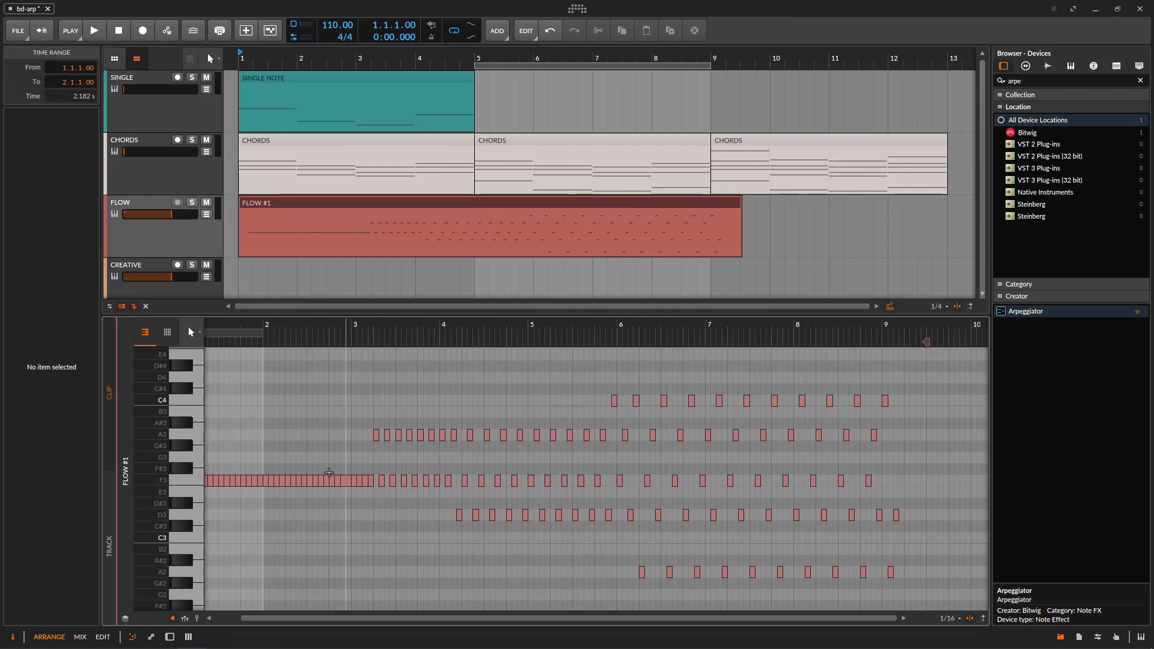
double_click(167, 240)
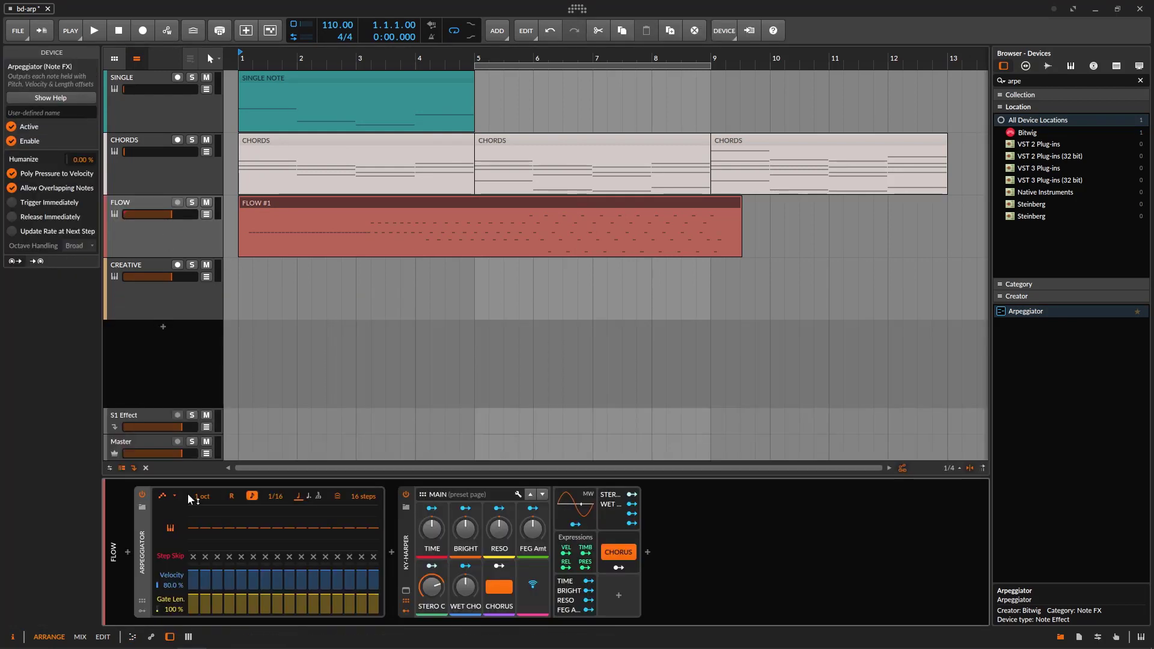
Set the FLOW Arpeggiator's pattern to Random and place the play start at 4.2.1.00 in the FLOW #1 clip.
click(162, 496)
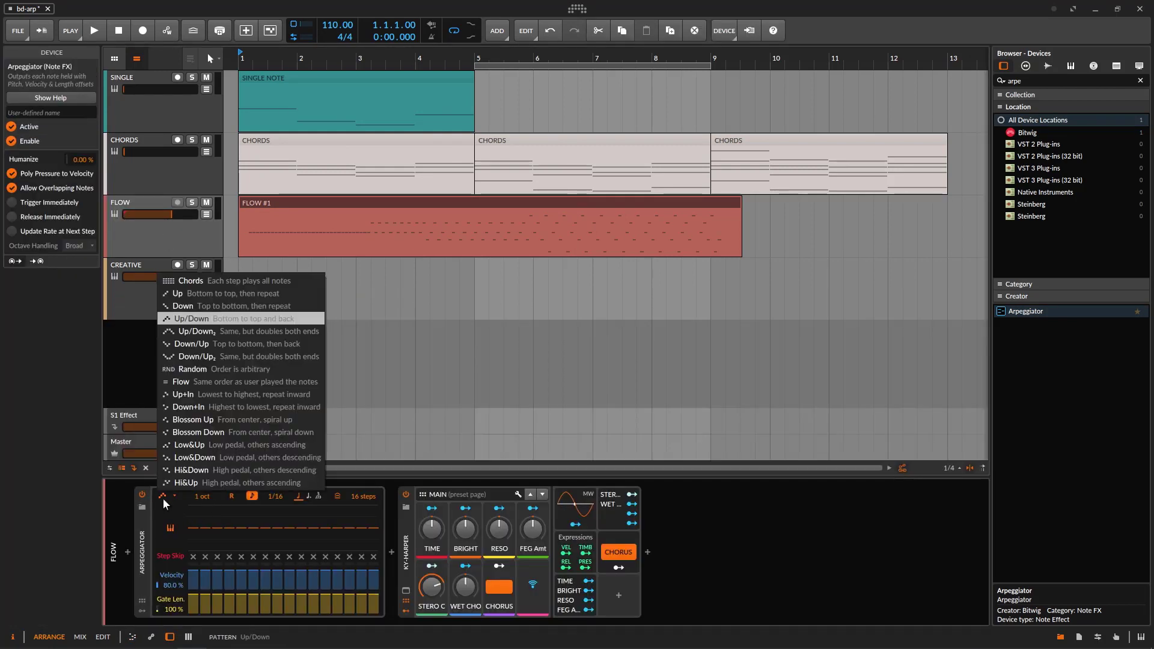
click(192, 369)
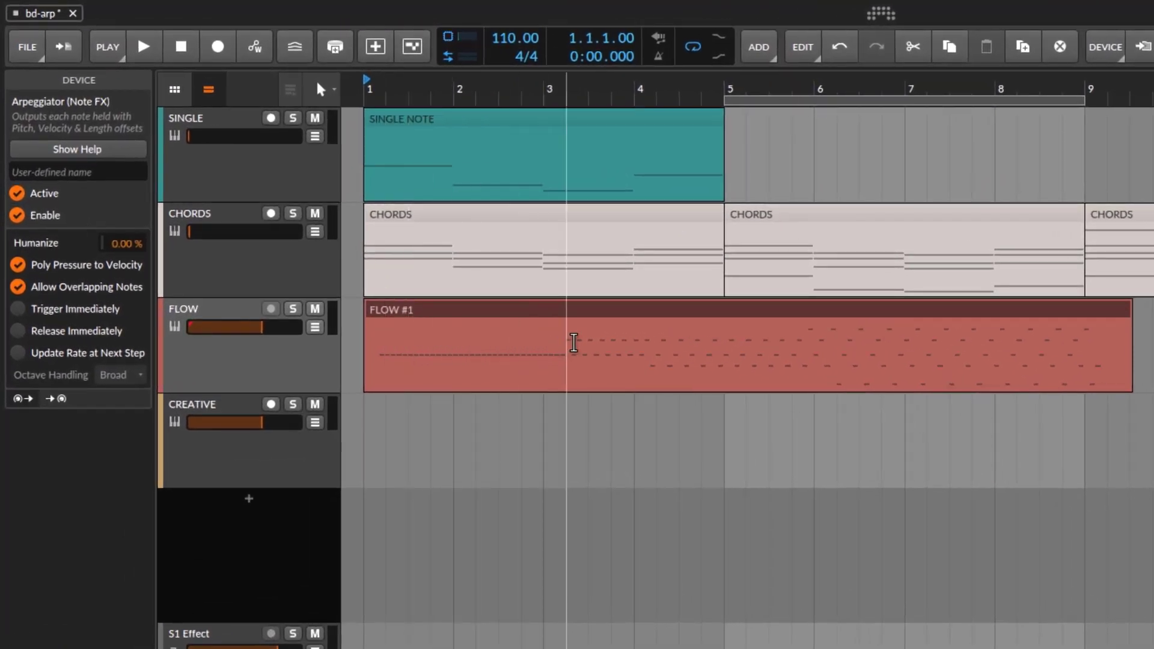
click(661, 367)
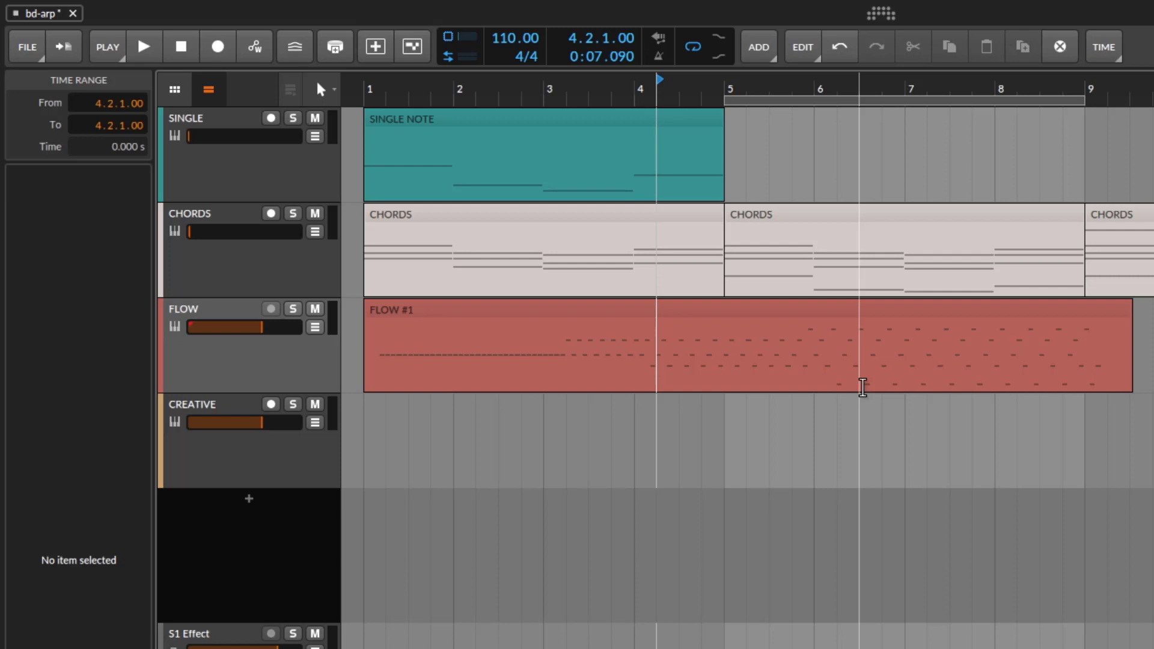
Delete the FLOW #1 clip, and check the Flow pattern option in the FLOW track's Arpeggiator.
click(679, 309)
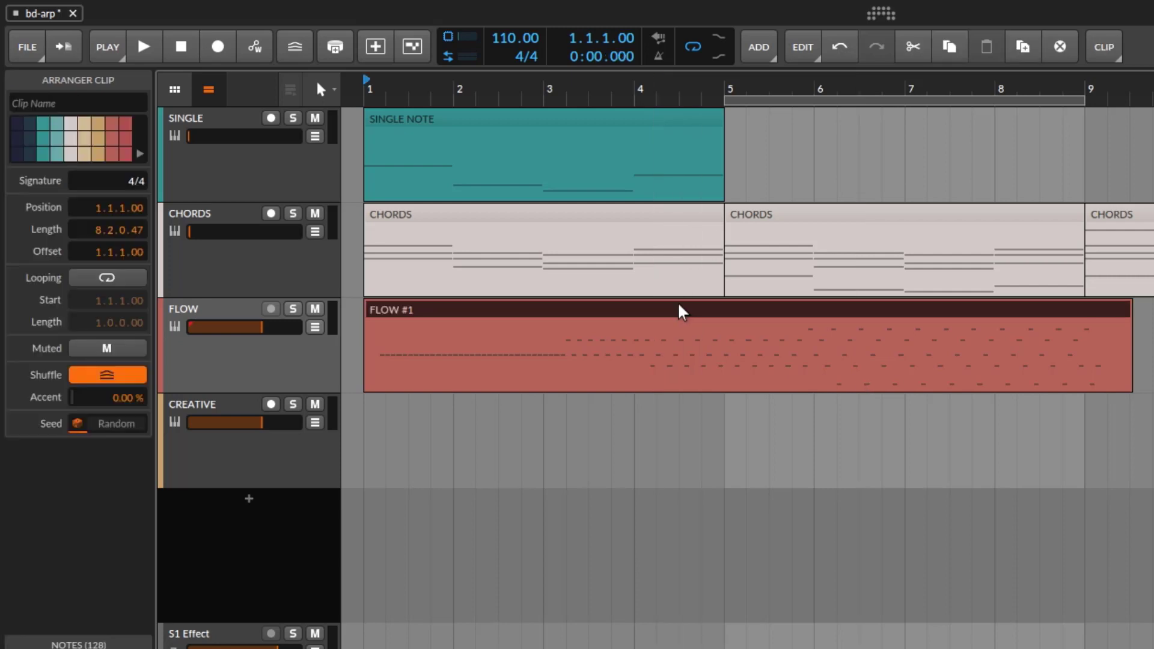
key(Delete)
click(309, 383)
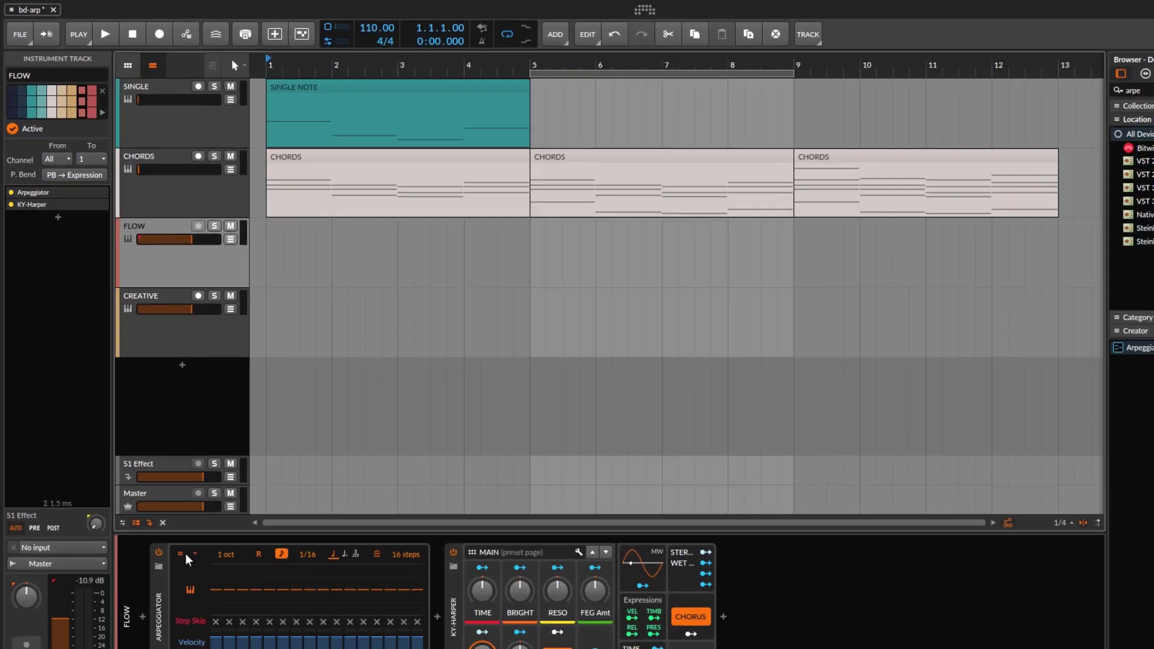
click(163, 496)
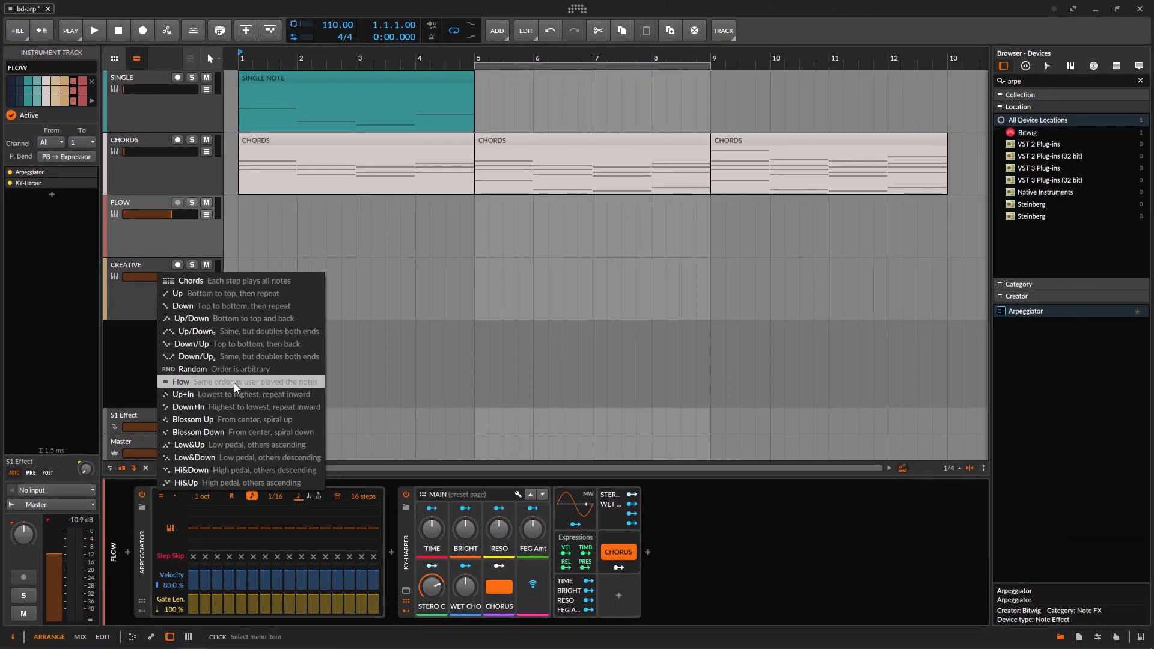
Record held notes on the FLOW track from bar 1 through the loop region at bars 5 to 9, and stop the transport.
click(183, 243)
click(161, 239)
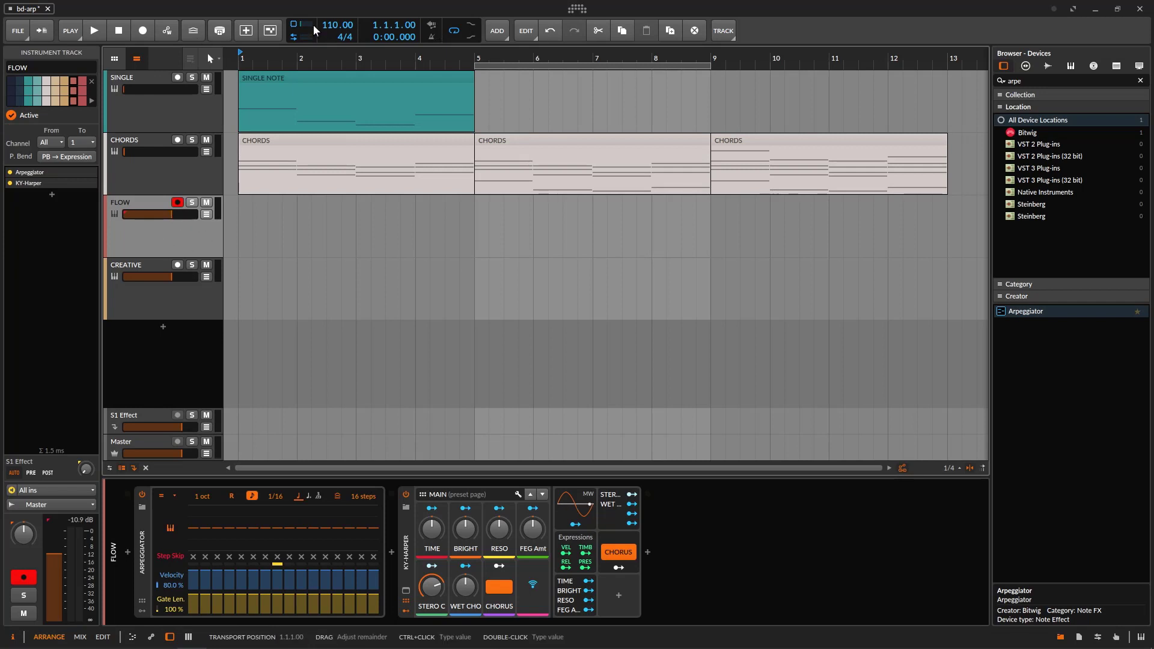
click(142, 31)
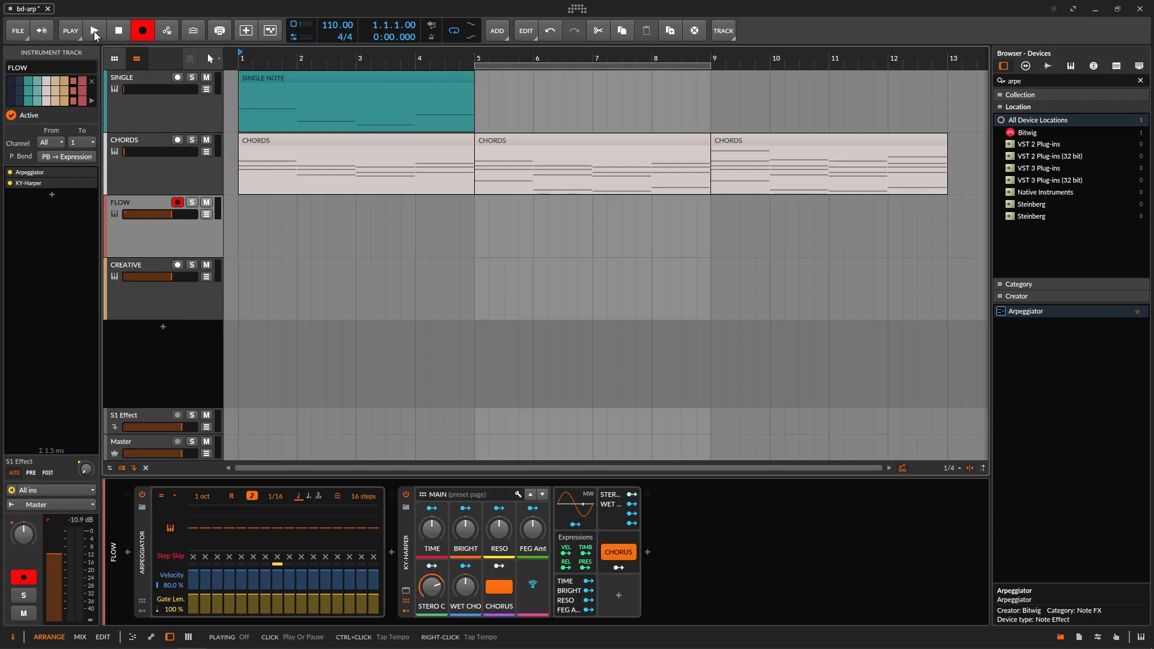
click(94, 33)
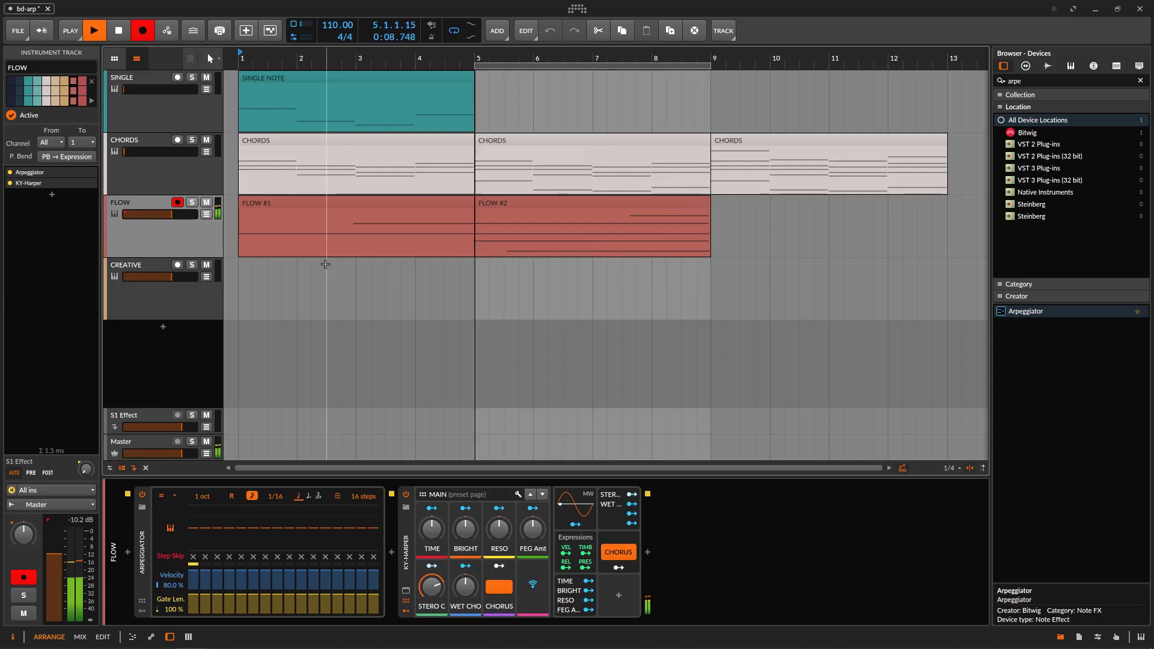
key(space)
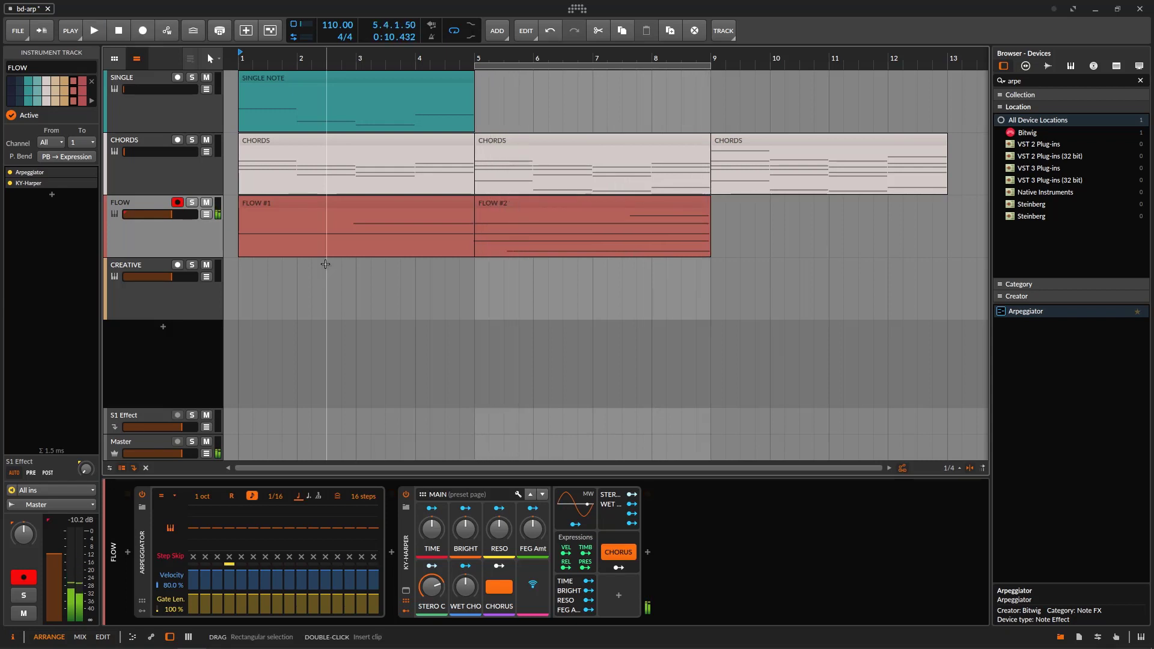
Review the FLOW Arpeggiator's pattern options, and compare the Arpeggiator placement on the SINGLE, CHORDS and FLOW tracks.
click(174, 496)
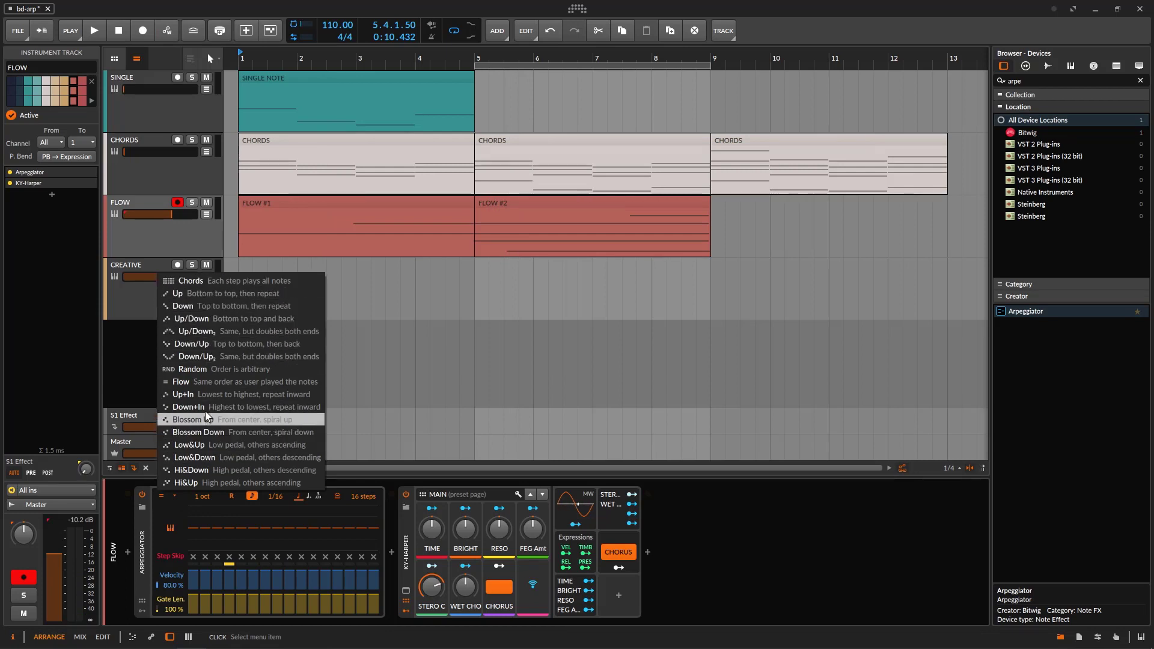
click(164, 238)
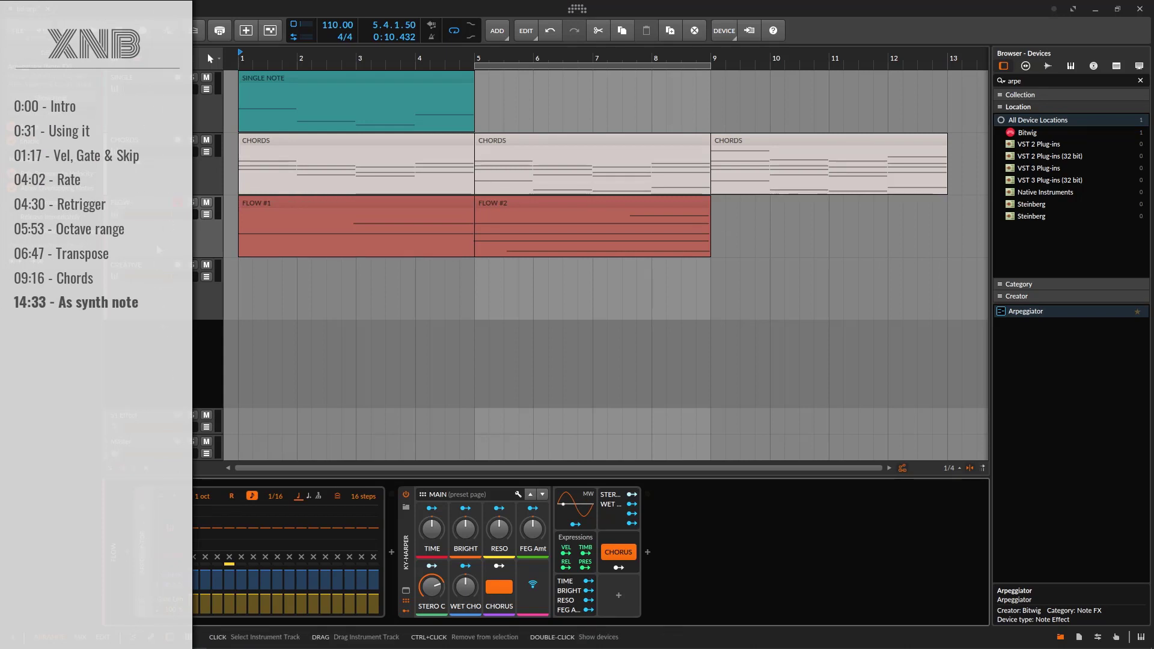
click(176, 110)
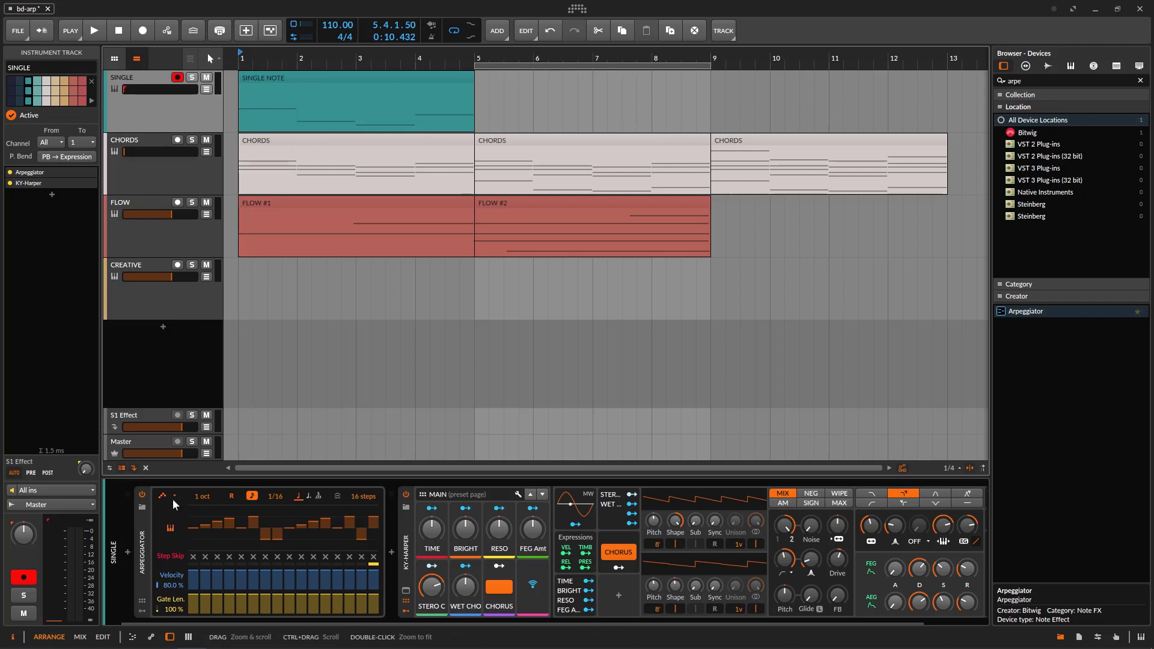
click(152, 161)
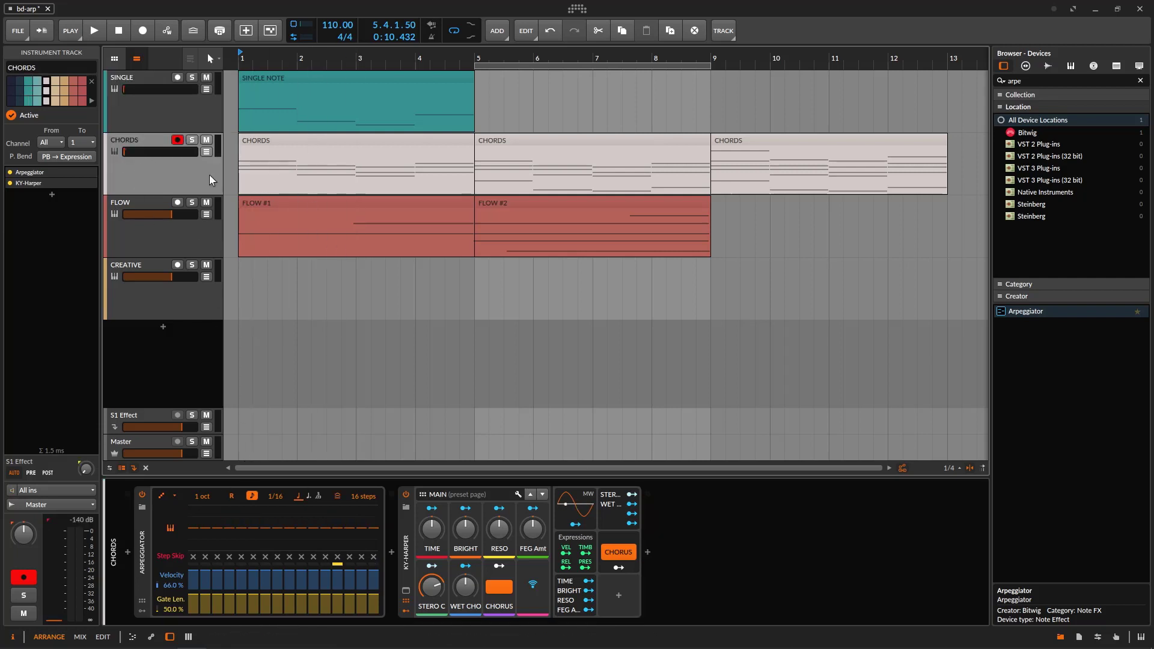
click(159, 233)
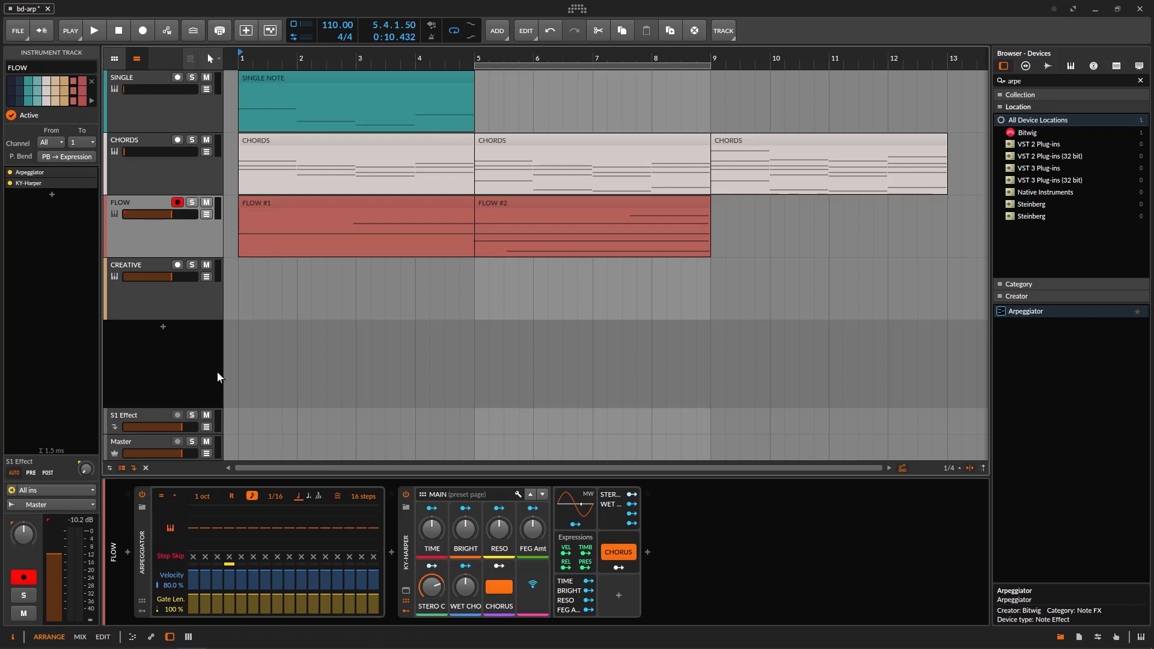
Enable Piano note input on the CREATIVE track, and turn the FLOW track's volume down to match SINGLE and CHORDS.
click(160, 298)
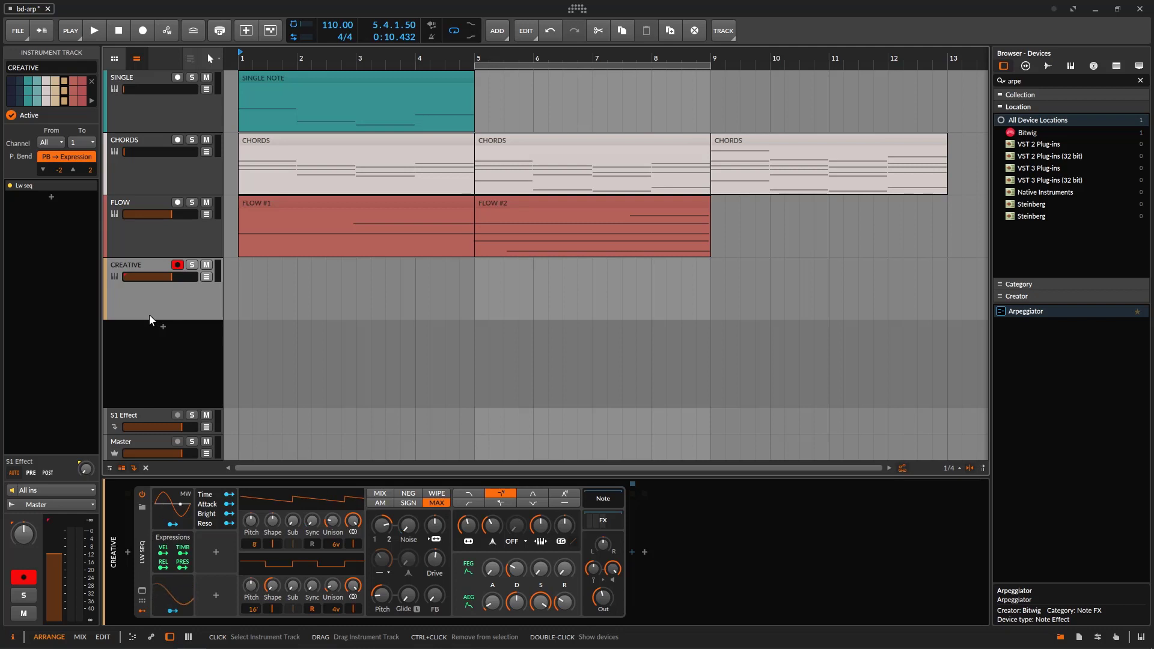
key(Caps_Lock)
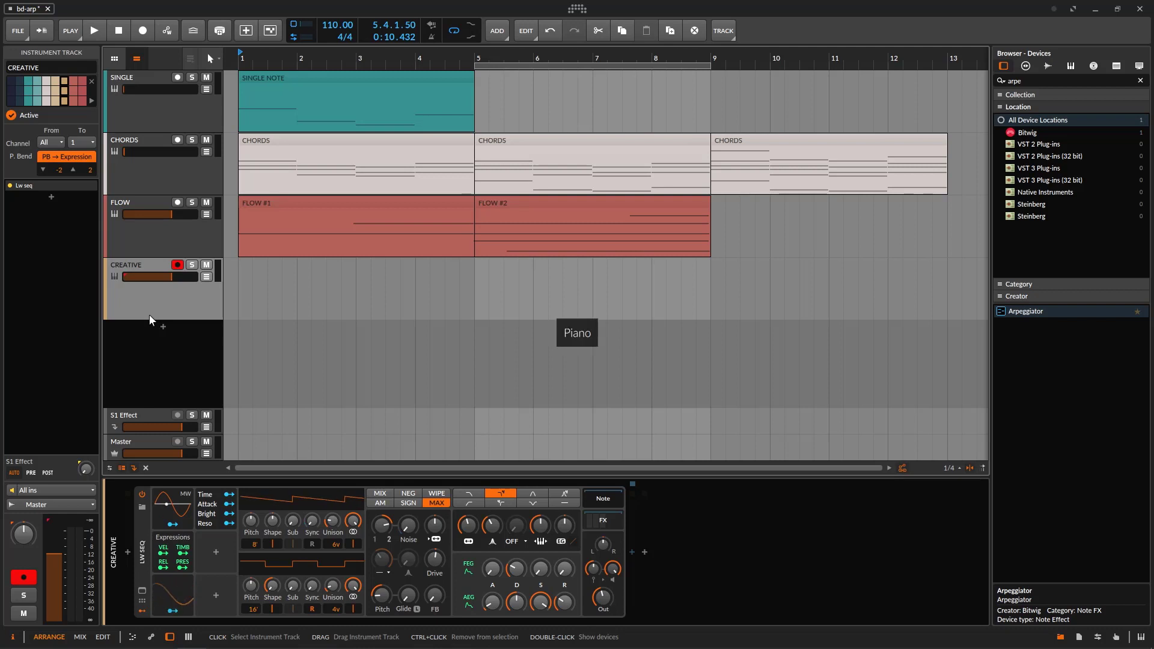
click(171, 235)
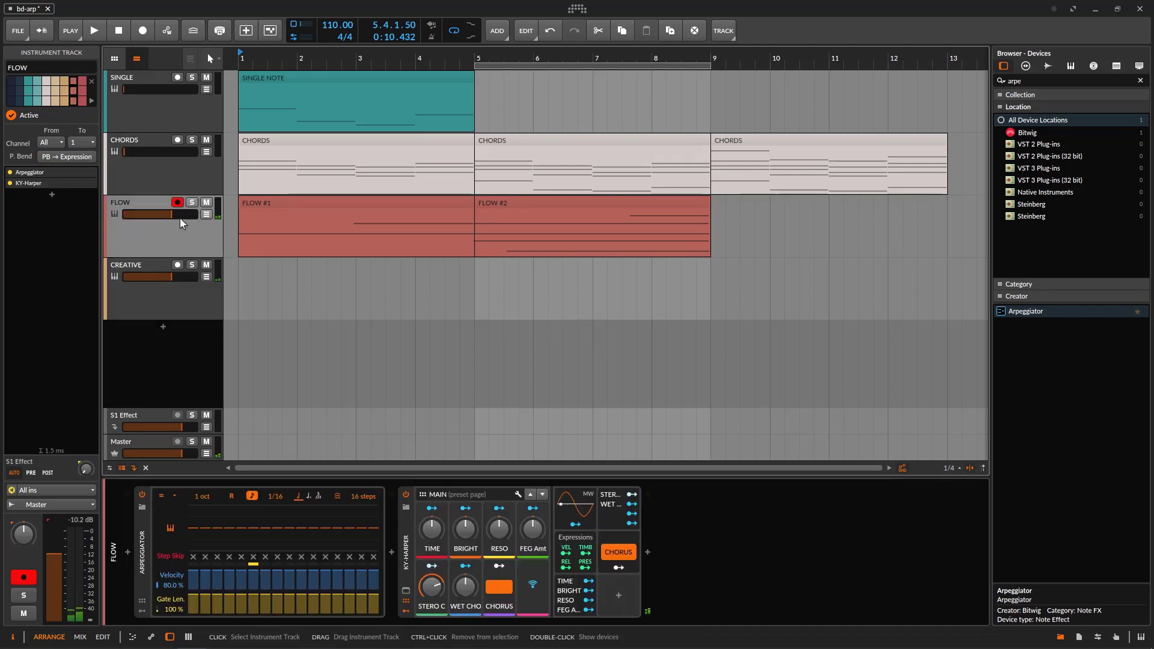
drag(173, 214, 167, 223)
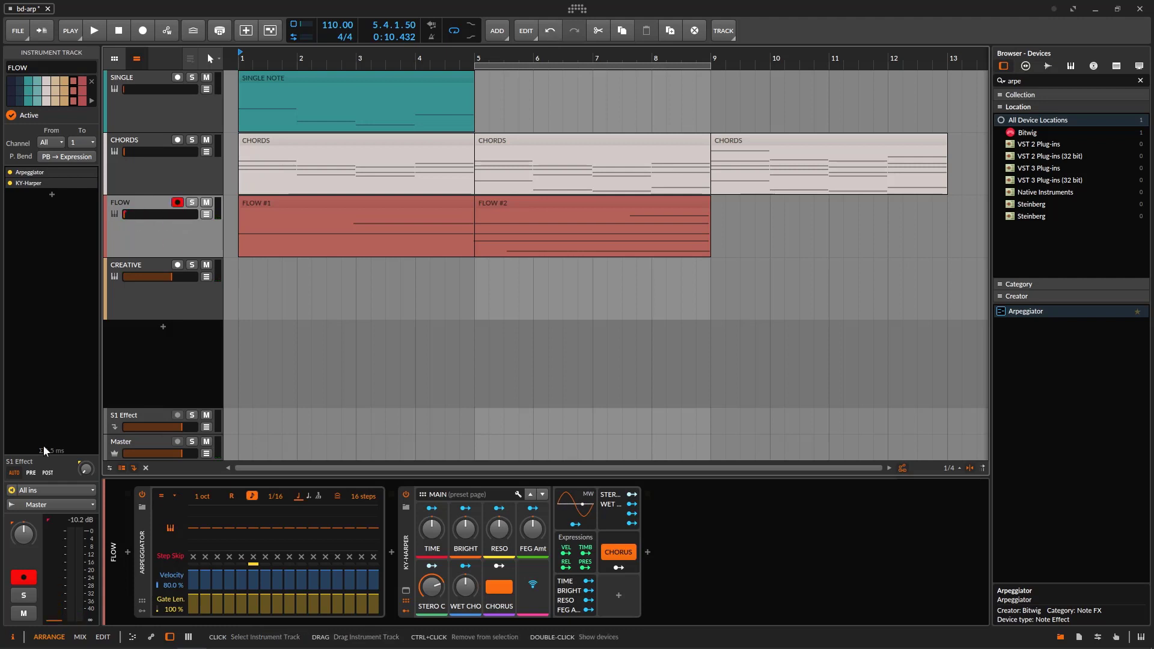
click(190, 308)
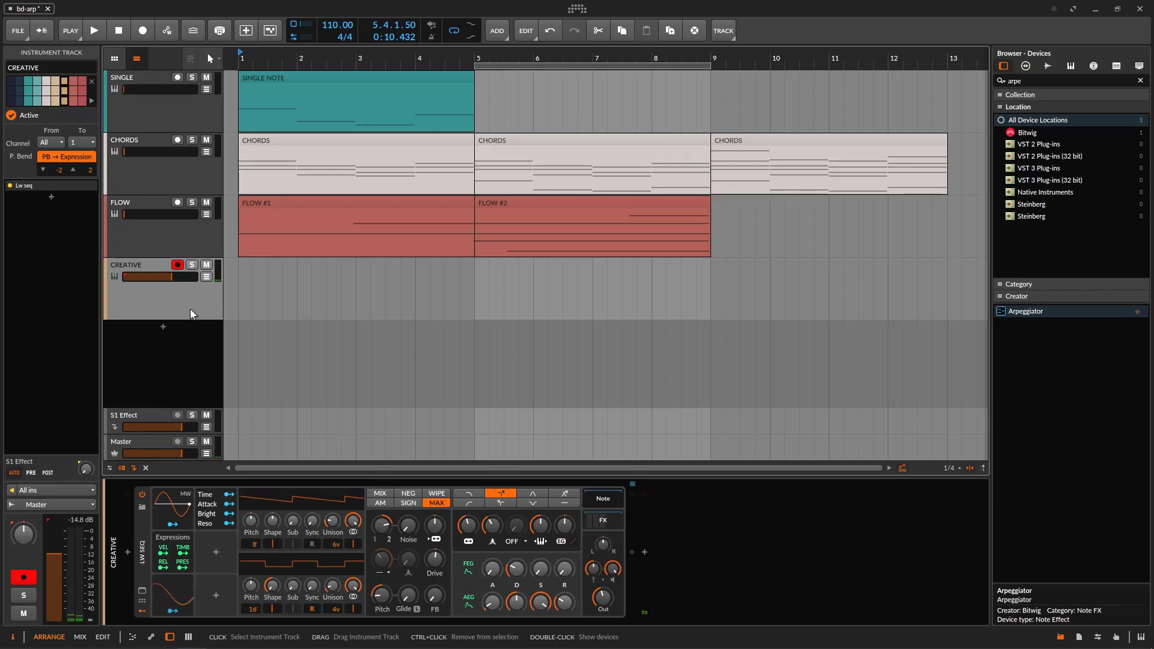
Insert an Arpeggiator into the Lw seq synth's Note chain, and undo a trial move of it in front of the synth.
drag(1022, 311, 630, 498)
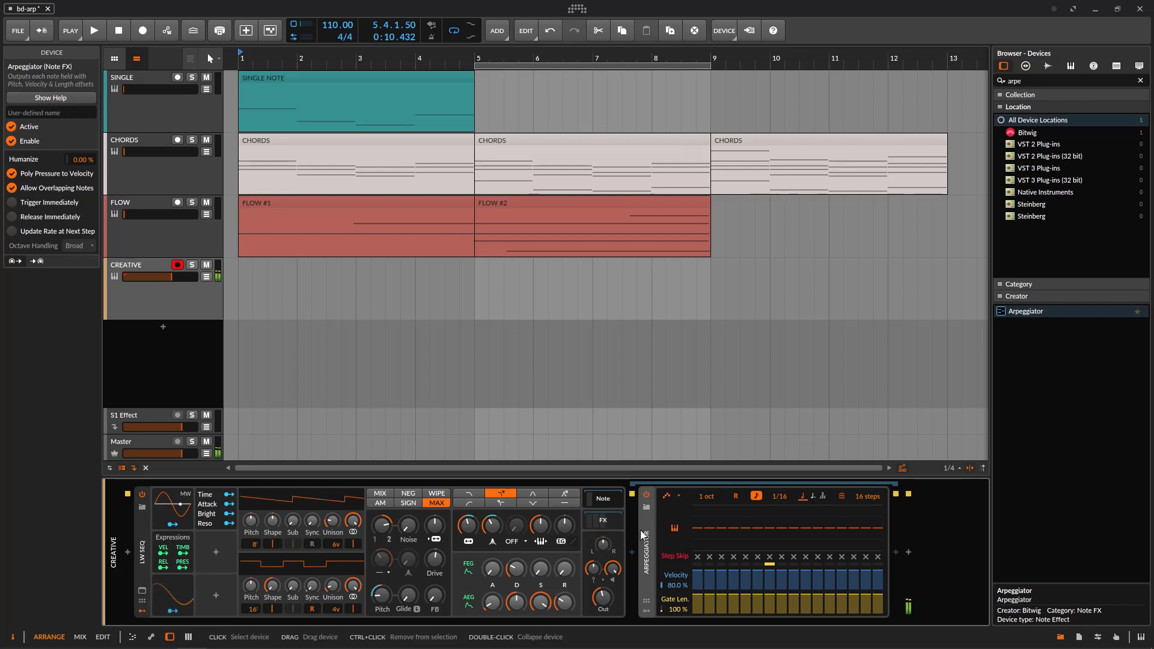
drag(311, 549, 295, 549)
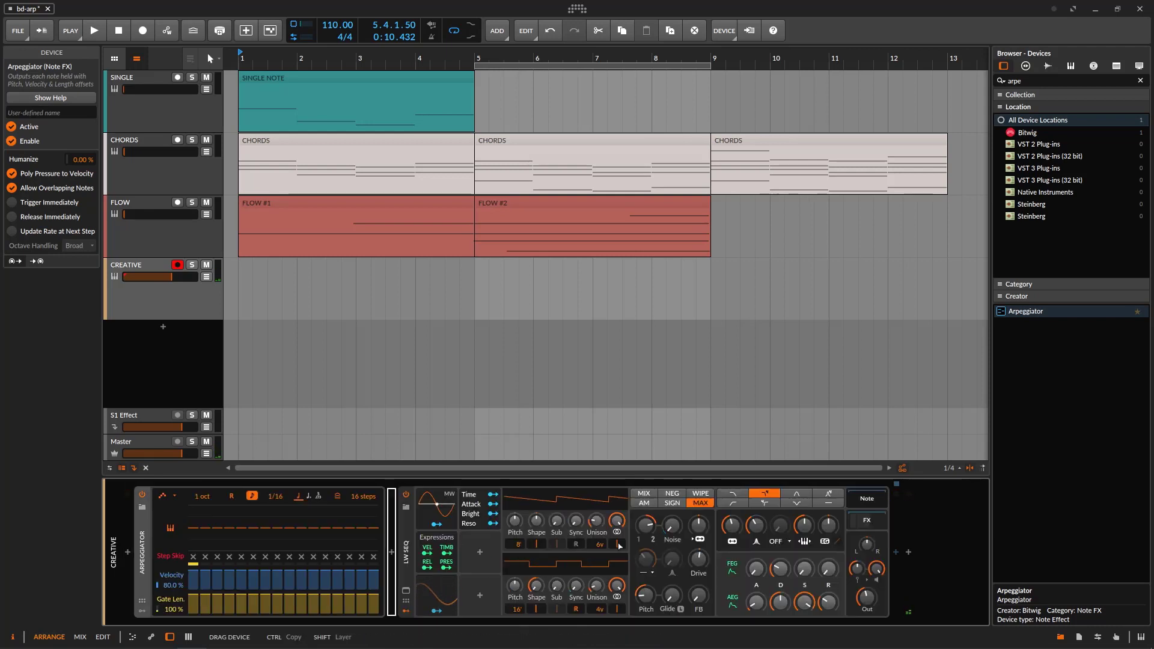
key(ctrl+z)
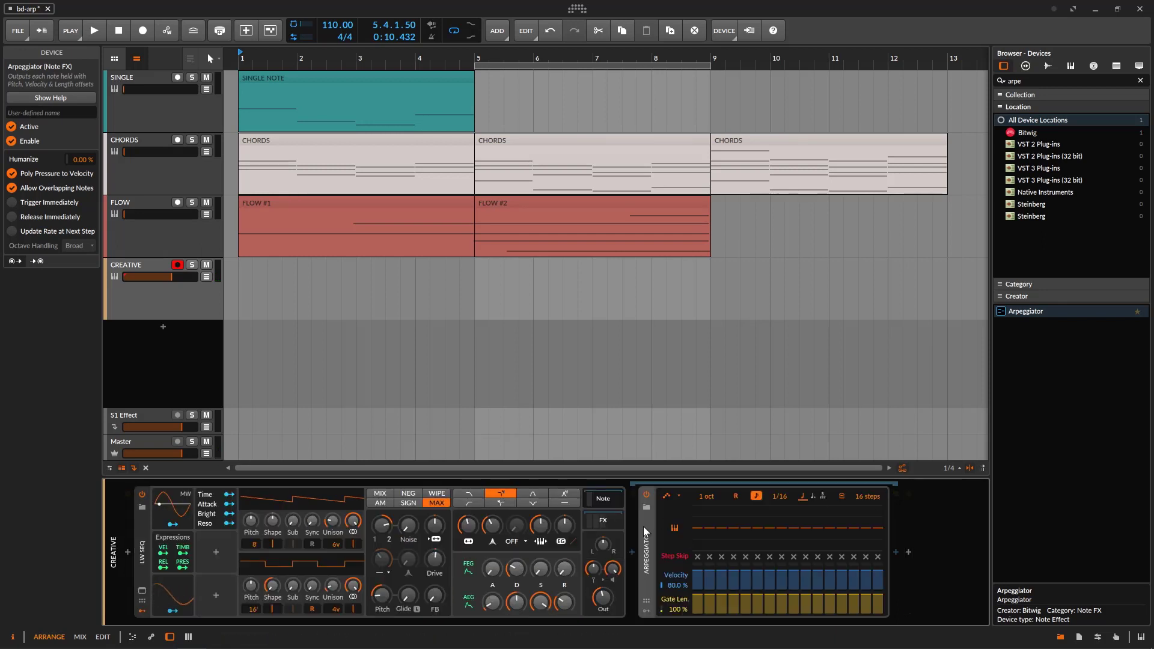
Inspect the Lw seq Polysynth's settings, and shape a varied velocity pattern across the Arpeggiator's 16 steps.
click(145, 554)
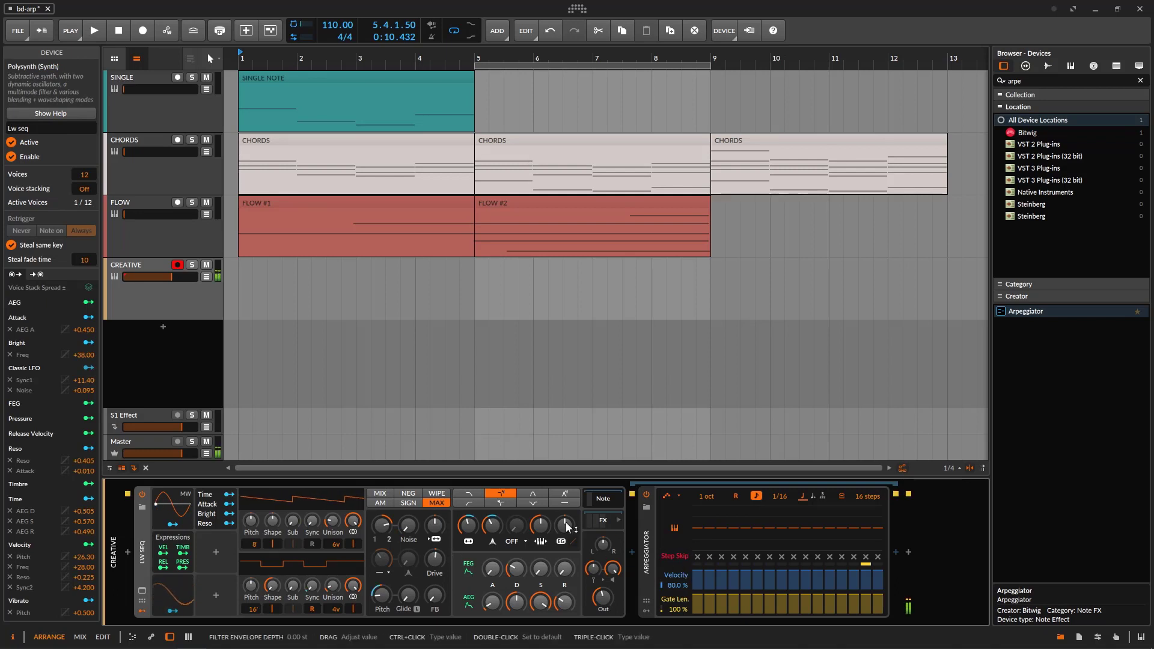
mouse_move(696, 578)
mouse_down()
mouse_move(722, 571)
mouse_move(733, 588)
mouse_move(747, 586)
mouse_move(723, 590)
mouse_move(733, 578)
mouse_move(874, 575)
mouse_move(855, 578)
mouse_up()
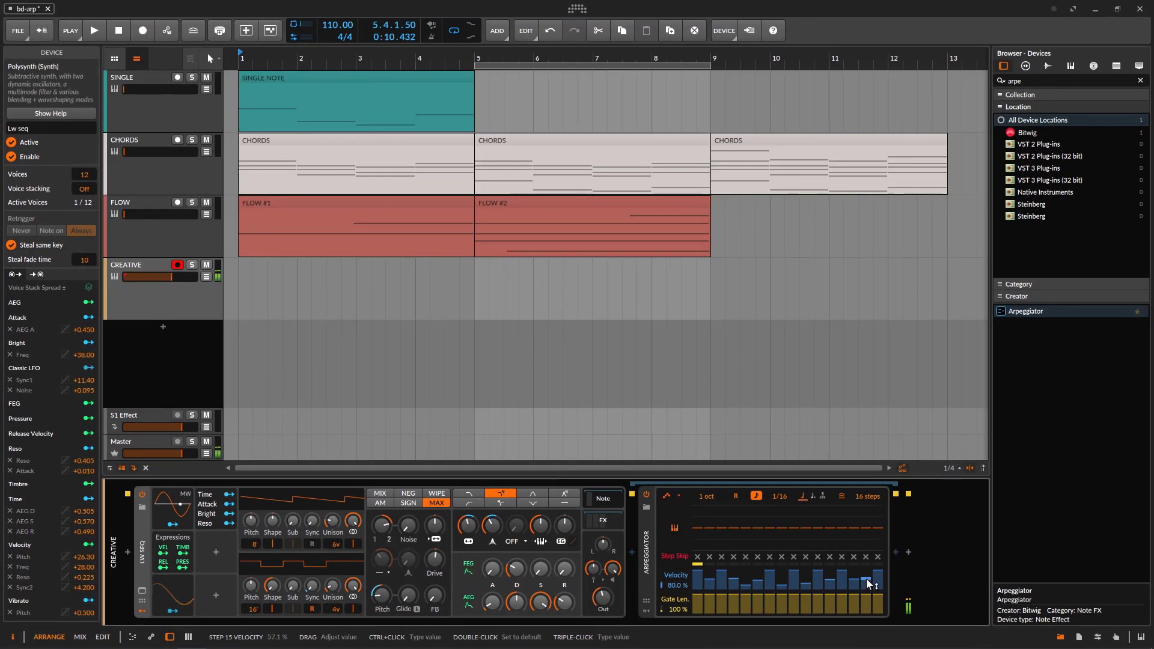
click(874, 578)
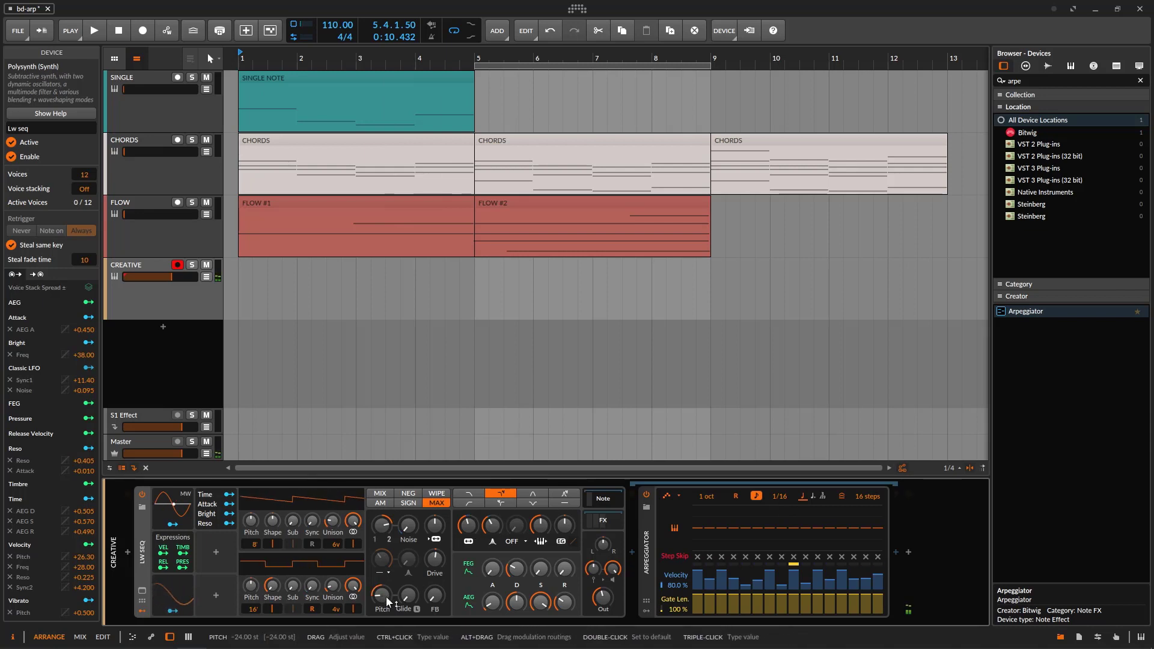
Audition the Lw seq patch with its nested Arpeggiator disabled, and re-enable the Arpeggiator.
key(z)
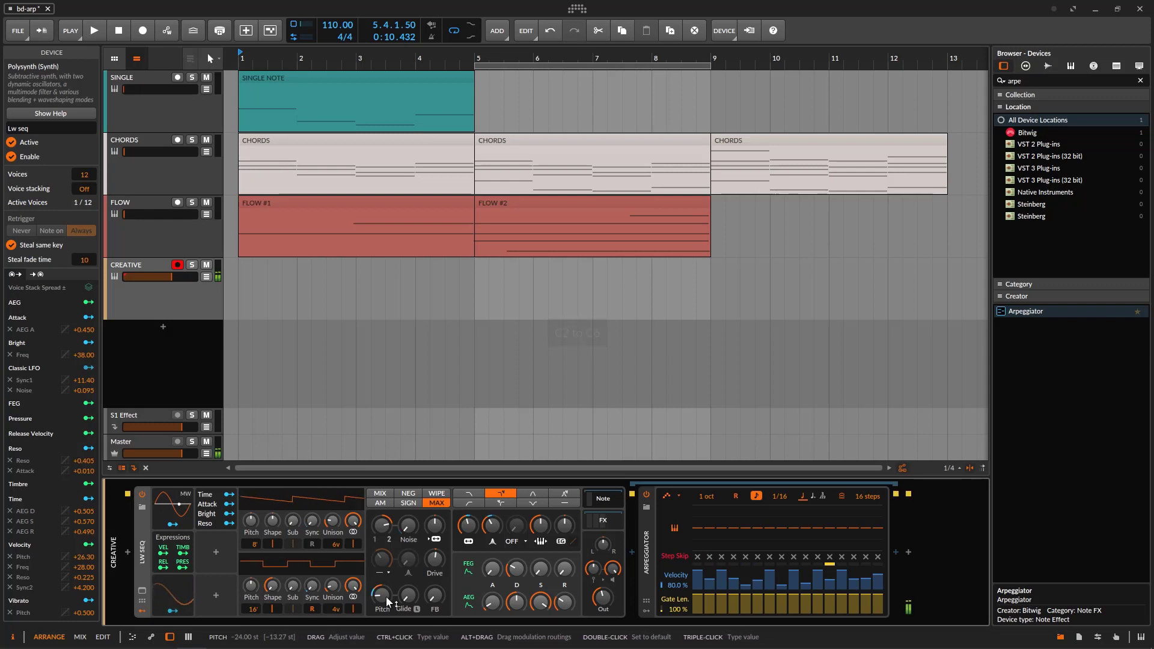
click(647, 493)
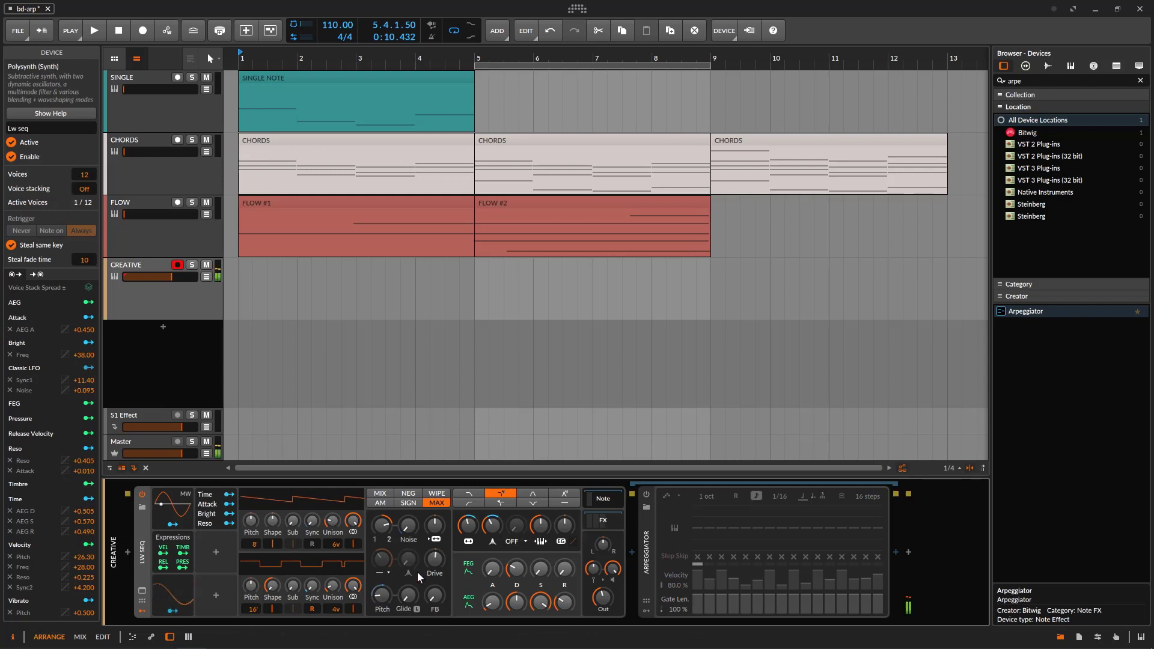
click(647, 493)
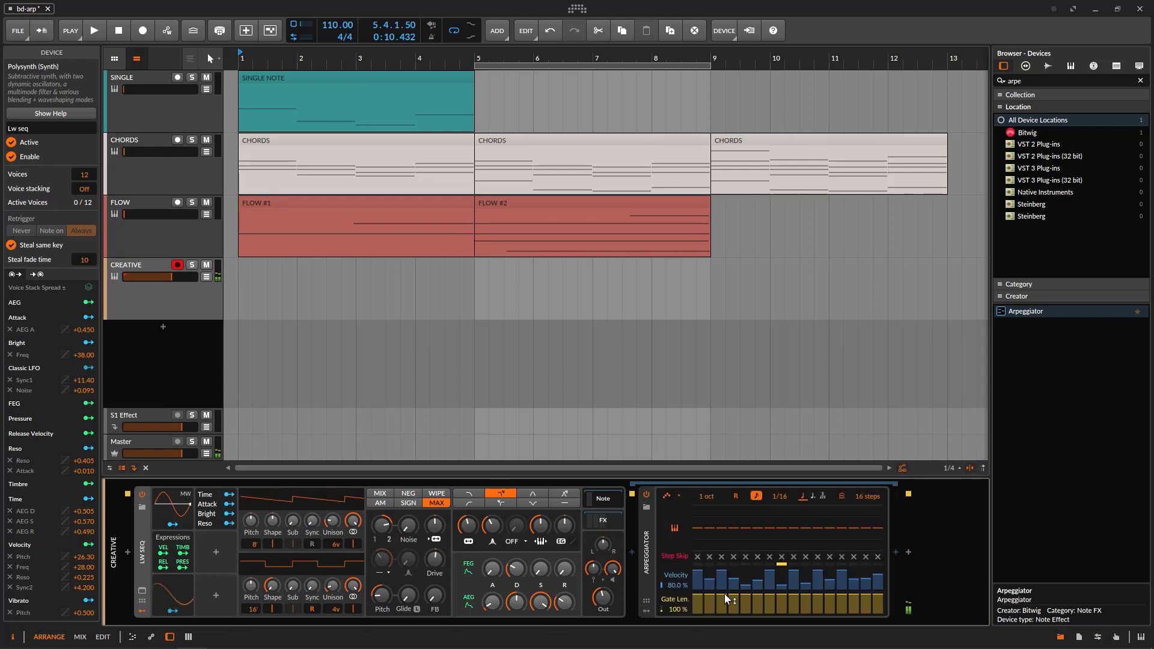